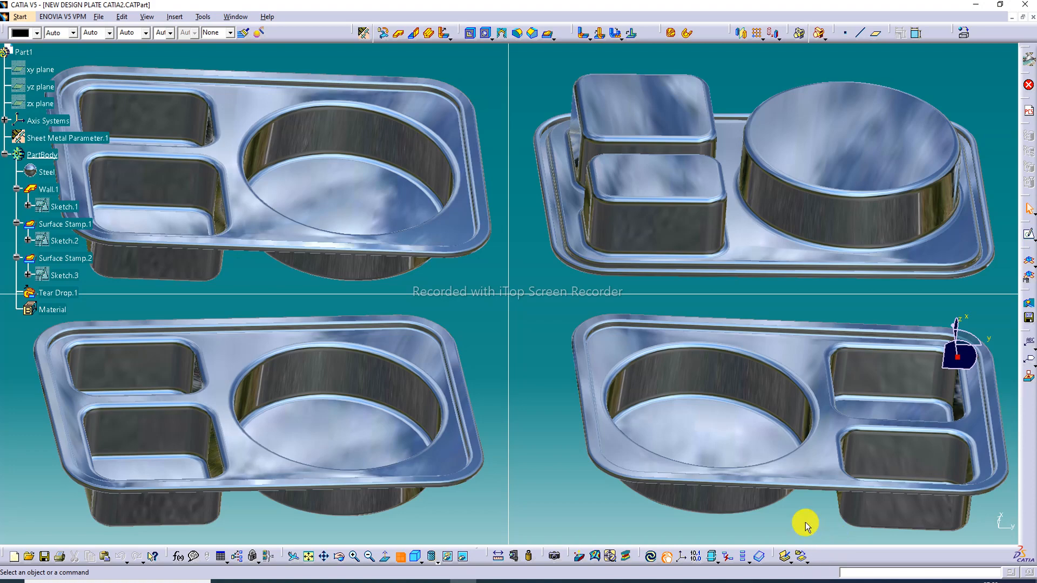
# Examine the finished compartment plate from above, below and the sides, including its round and rectangular stamps and rim
pyautogui.click(400, 557)
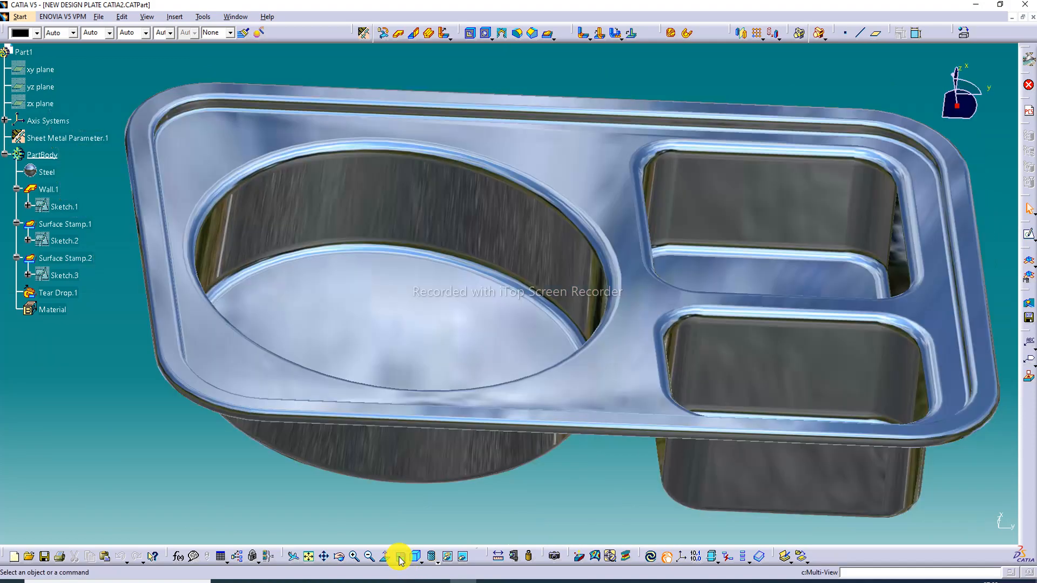
pyautogui.moveTo(578, 245); pyautogui.dragTo(518, 195, button='middle')
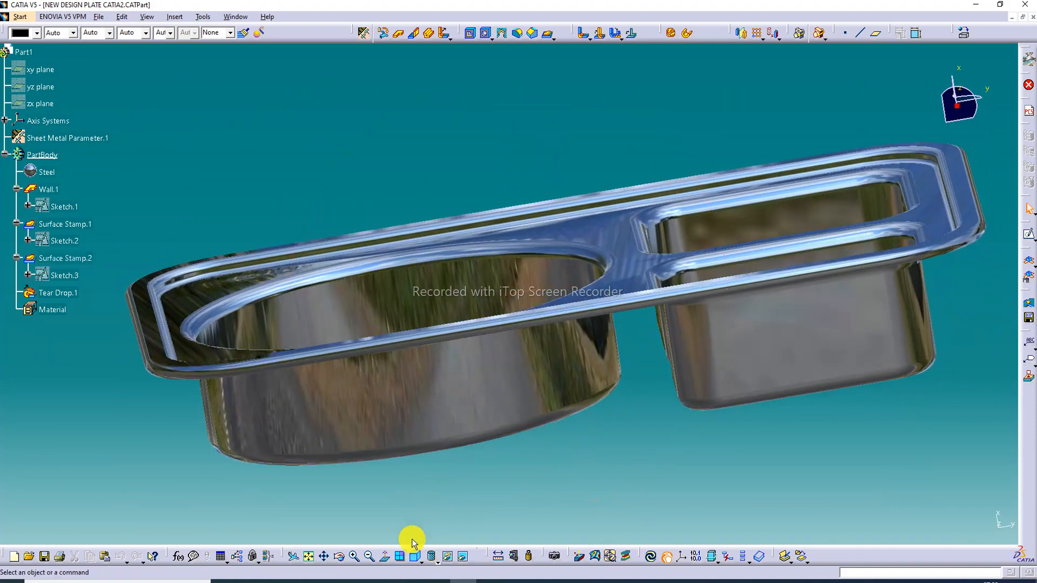
pyautogui.click(413, 557)
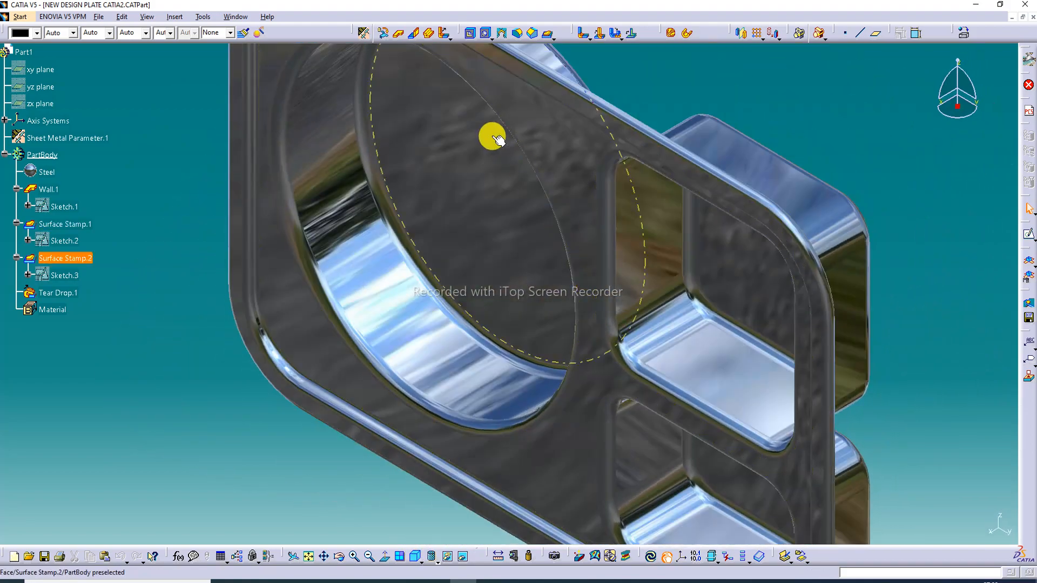
pyautogui.moveTo(486, 132); pyautogui.dragTo(542, 350, button='middle')
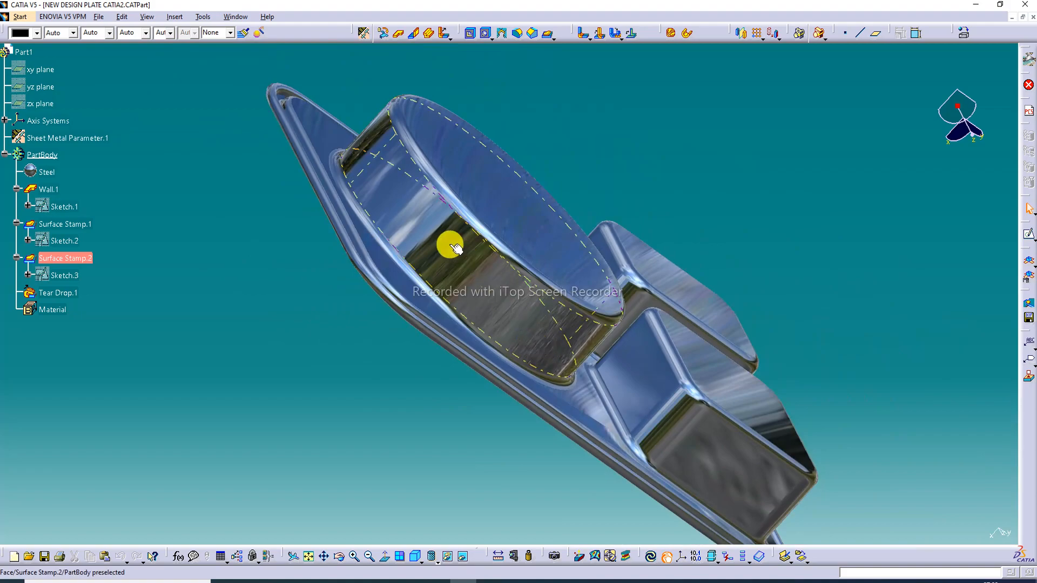
pyautogui.moveTo(456, 248); pyautogui.dragTo(394, 331, button='middle')
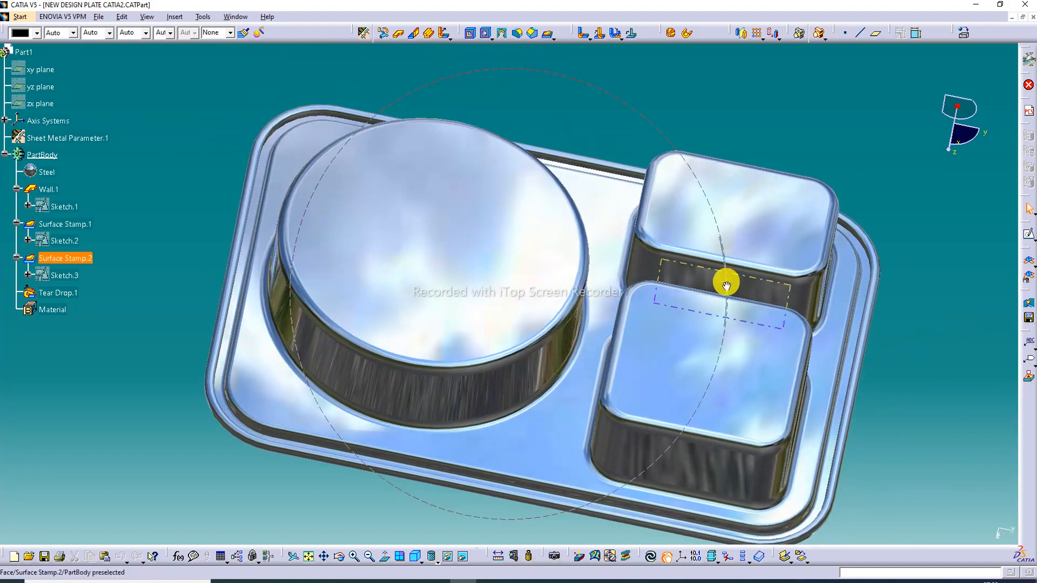
pyautogui.moveTo(726, 284); pyautogui.dragTo(514, 88, button='middle')
pyautogui.scroll(3, 761, 208)
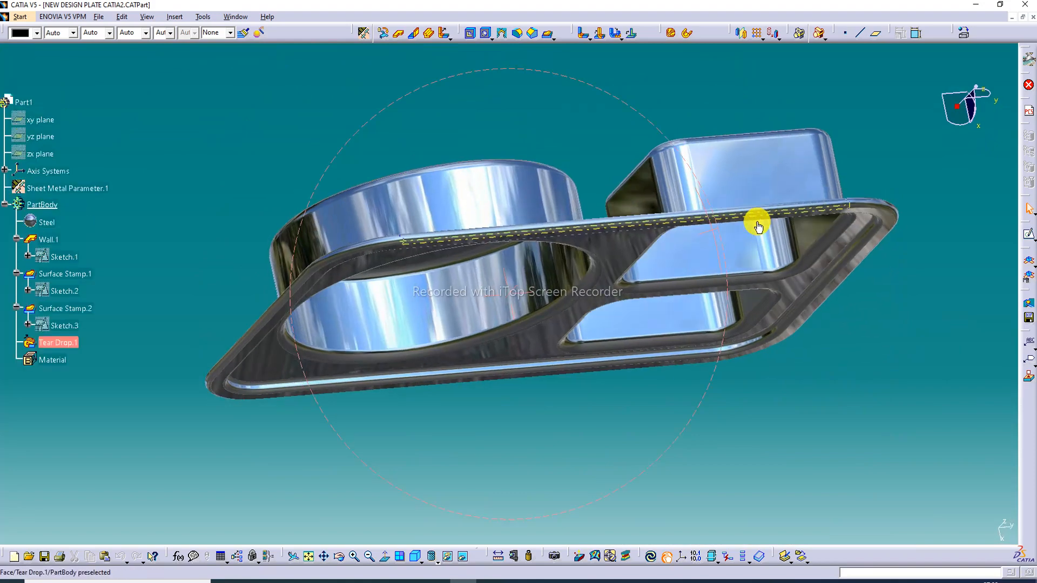
pyautogui.moveTo(758, 227); pyautogui.dragTo(727, 271, button='middle')
pyautogui.moveTo(562, 186); pyautogui.dragTo(574, 259, button='middle')
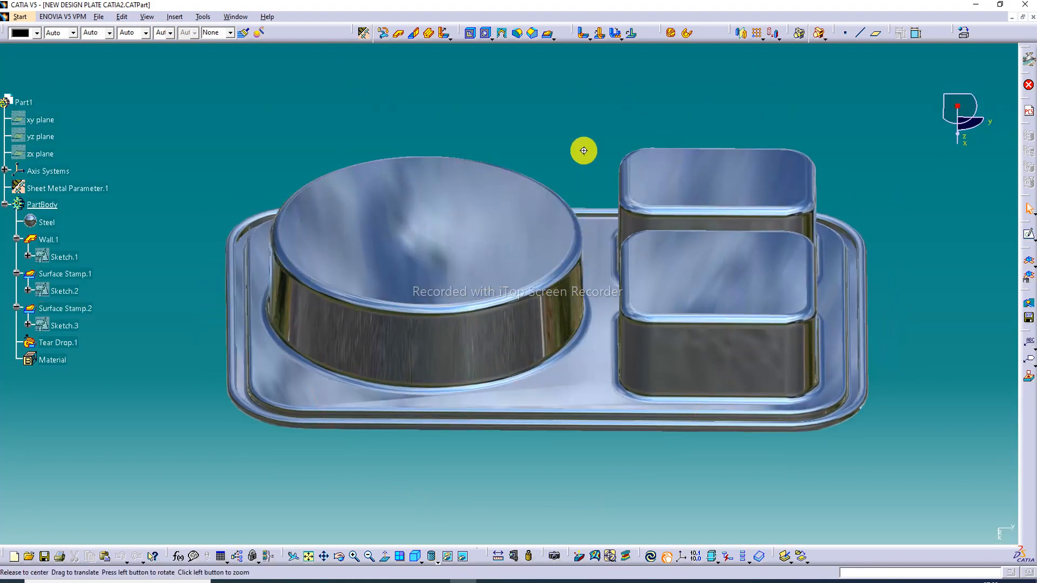
pyautogui.moveTo(584, 150); pyautogui.dragTo(206, 148, button='middle')
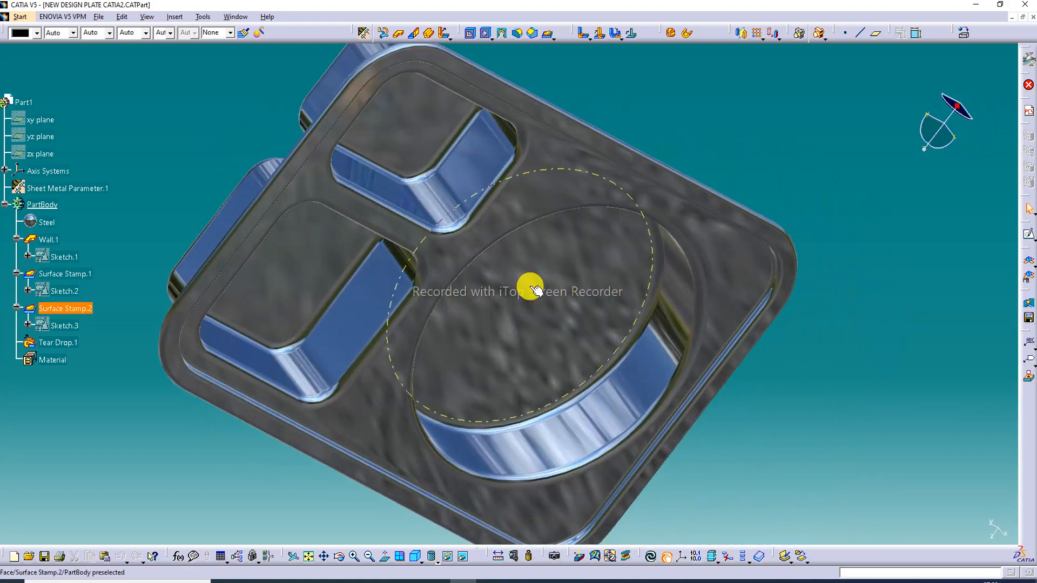
pyautogui.moveTo(535, 290); pyautogui.dragTo(514, 264, button='middle')
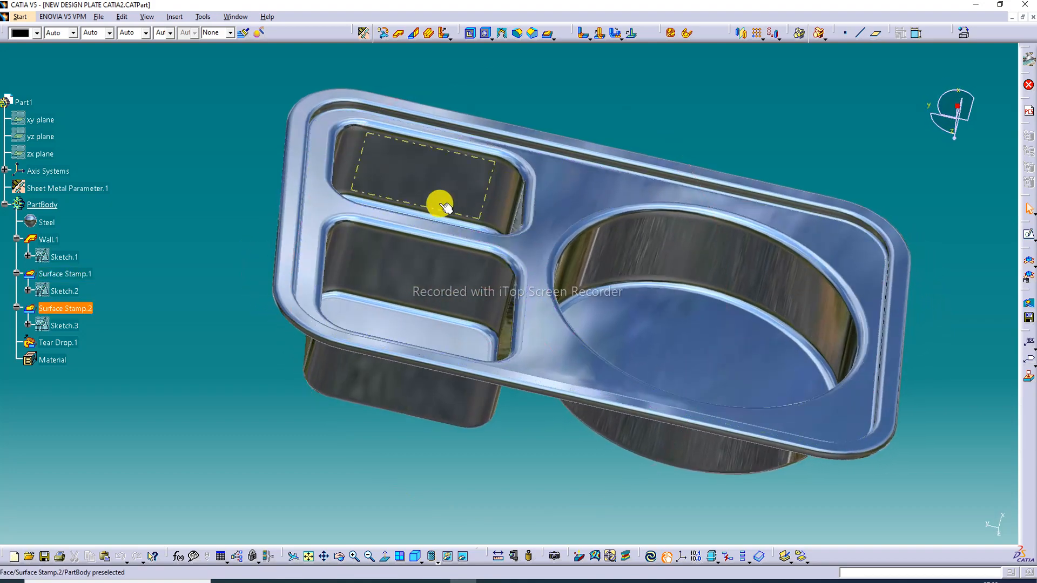
pyautogui.moveTo(444, 205); pyautogui.dragTo(388, 236, button='middle')
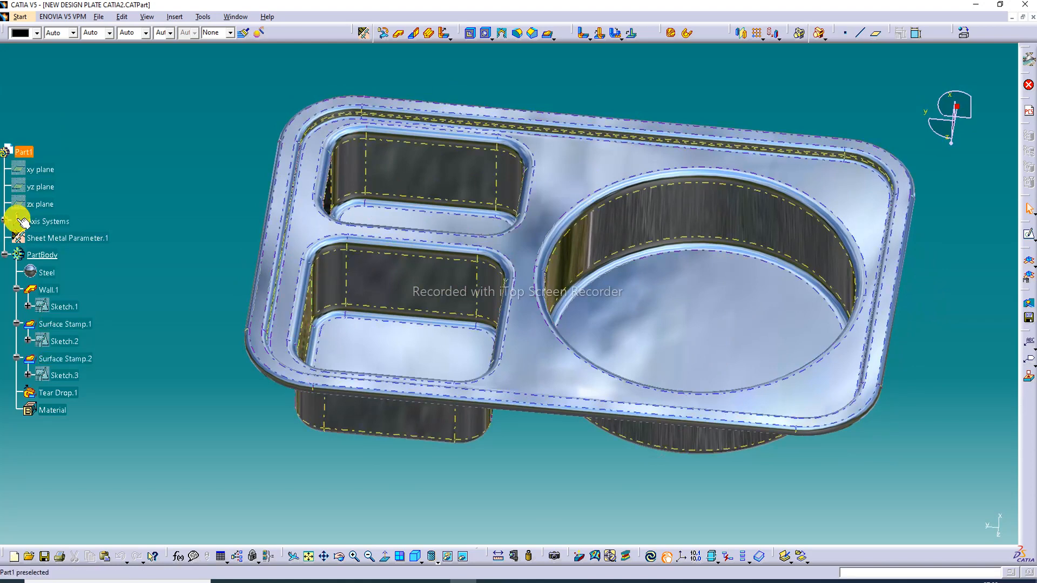
pyautogui.scroll(-2, 110, 281)
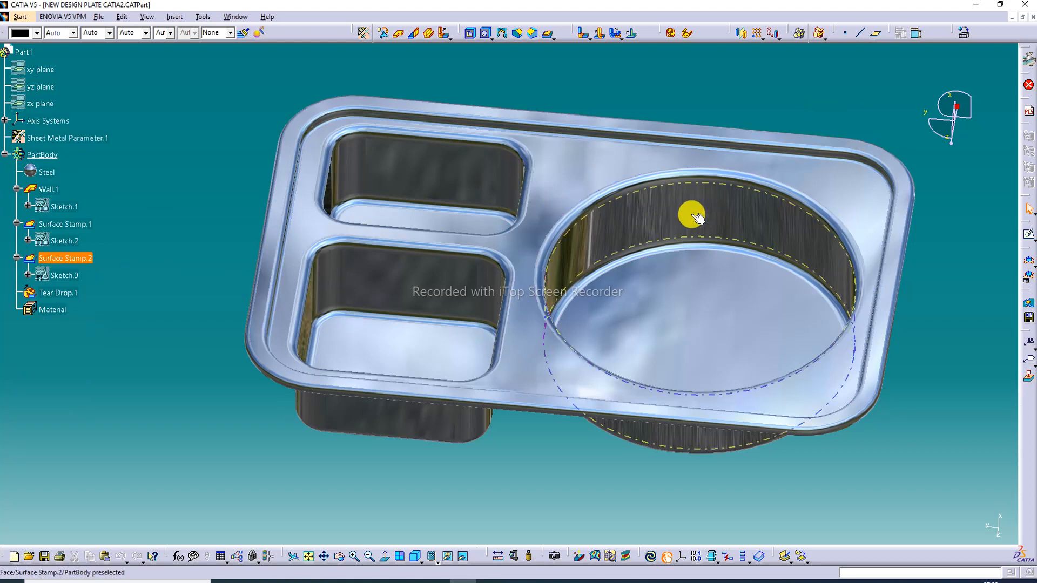
pyautogui.moveTo(685, 267); pyautogui.dragTo(714, 246, button='middle')
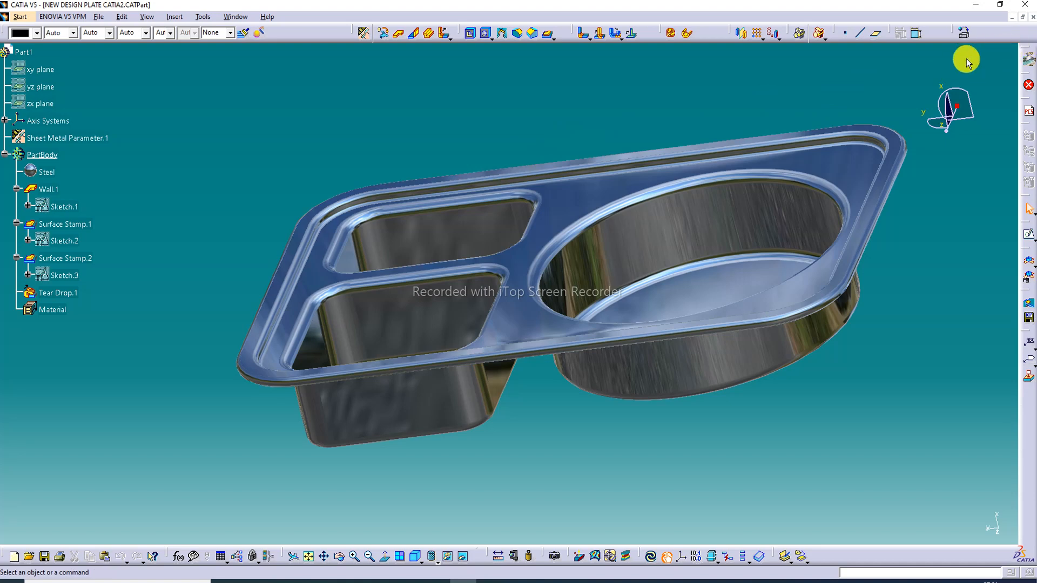
# Close the finished plate document and create a new Generative Sheetmetal Design part with the default name and hybrid design enabled
pyautogui.click(1032, 17)
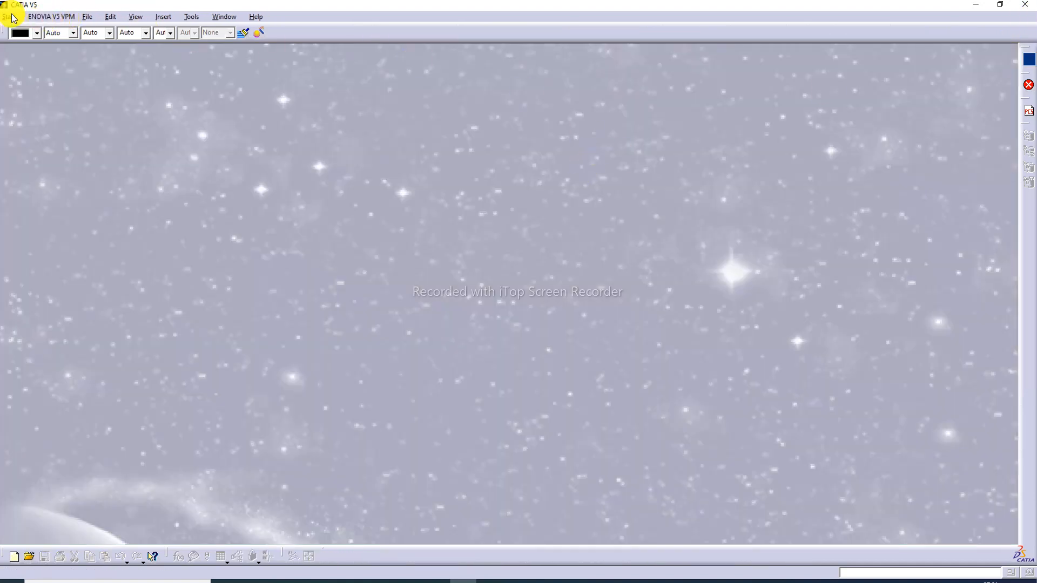
pyautogui.click(12, 17)
pyautogui.moveTo(33, 43)
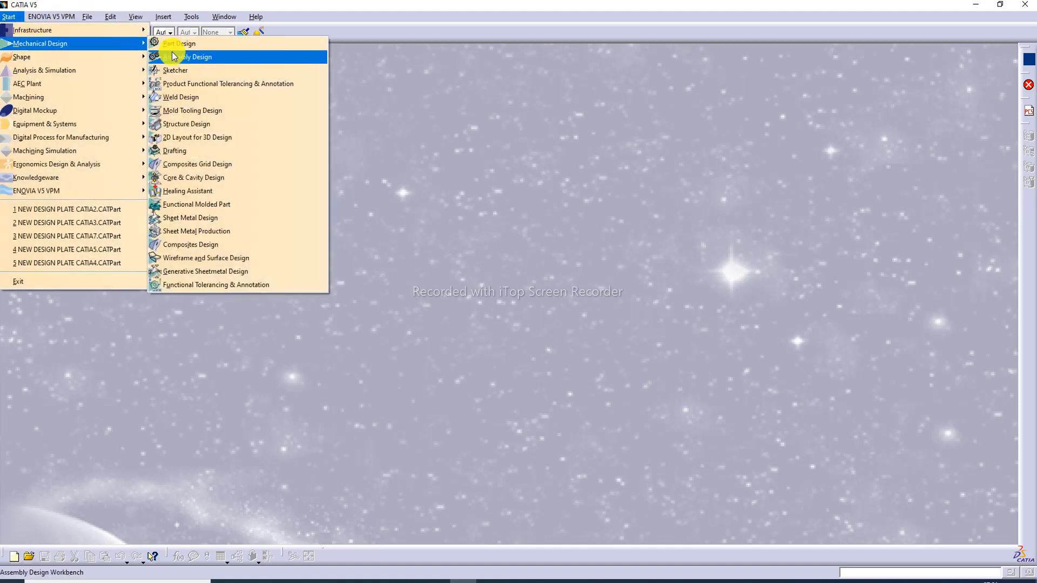
pyautogui.click(203, 271)
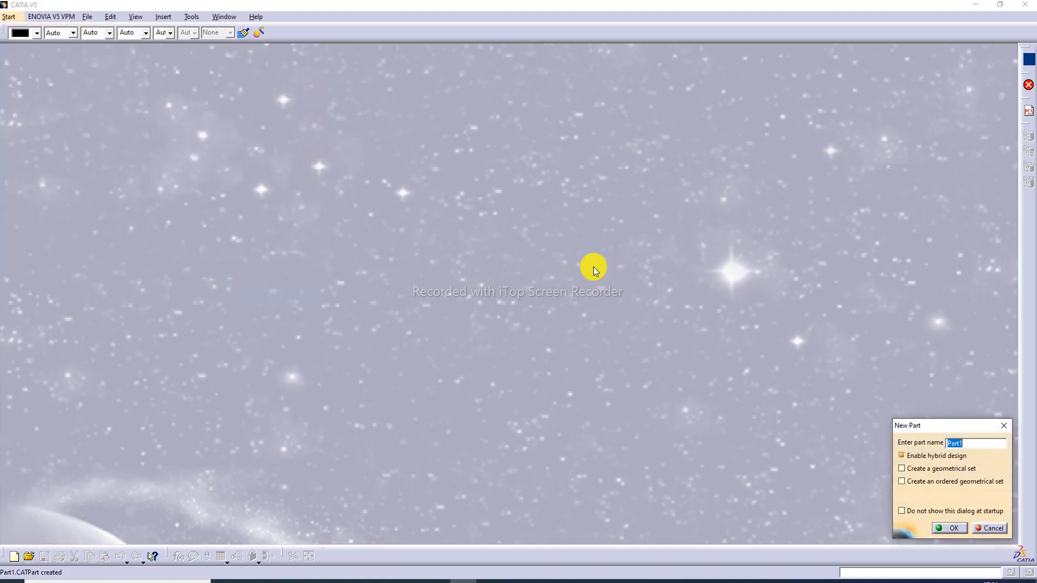
pyautogui.click(948, 528)
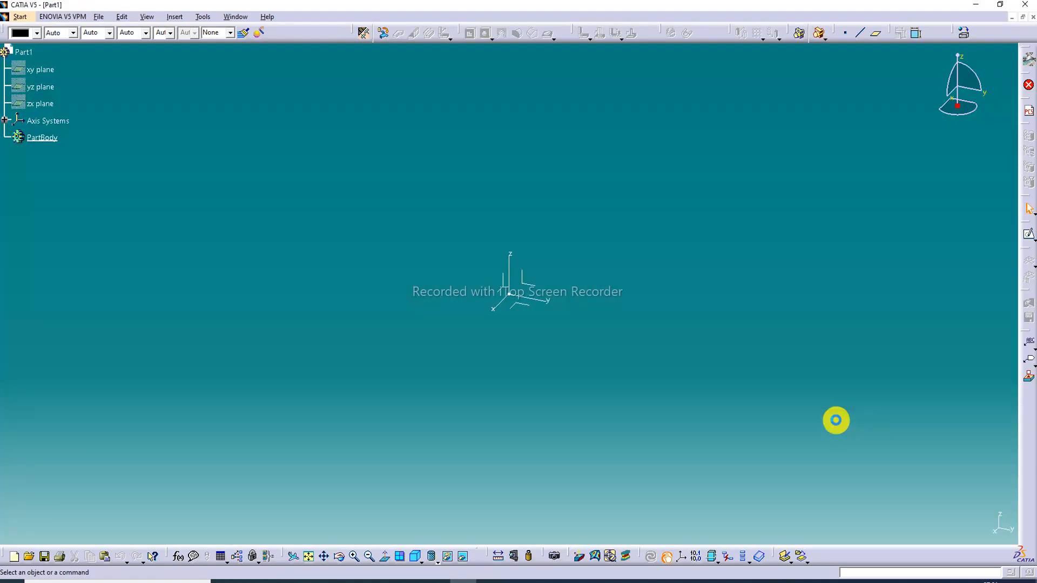
# Start a positioned sketch on the XY plane of the absolute axis system with implicit origin and orientation
pyautogui.click(526, 306)
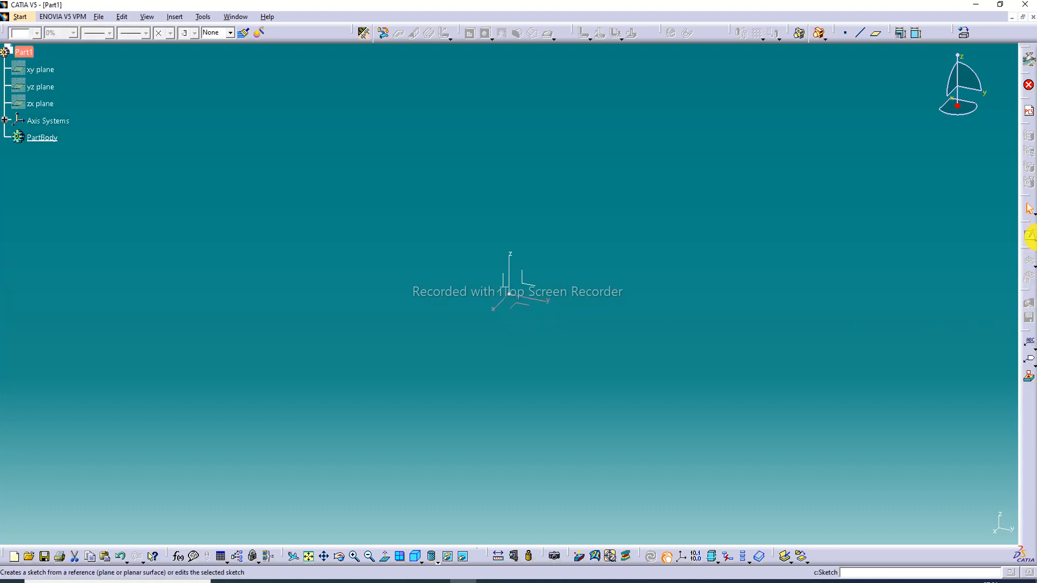
pyautogui.click(1033, 240)
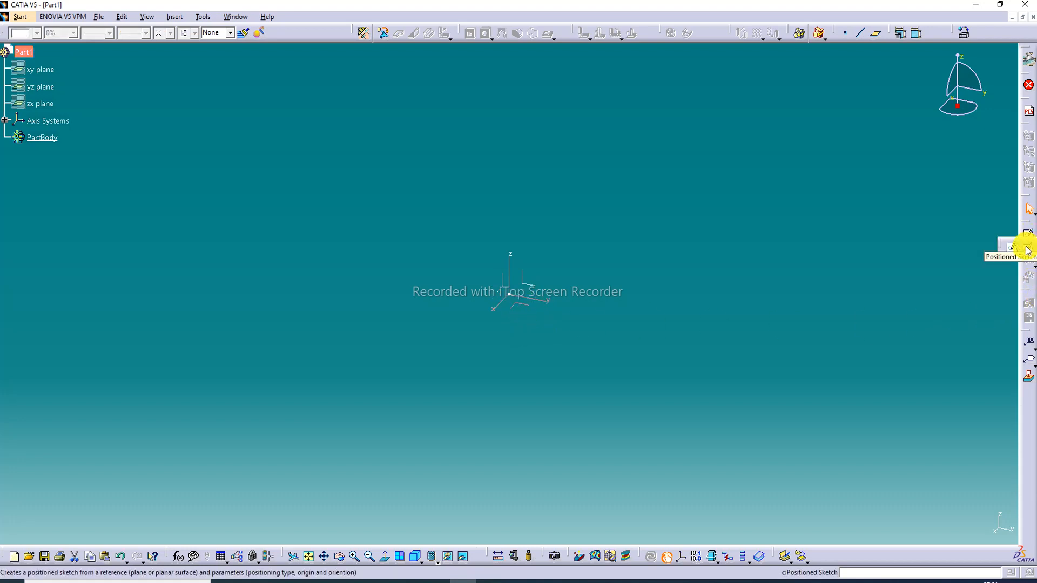
pyautogui.click(1028, 250)
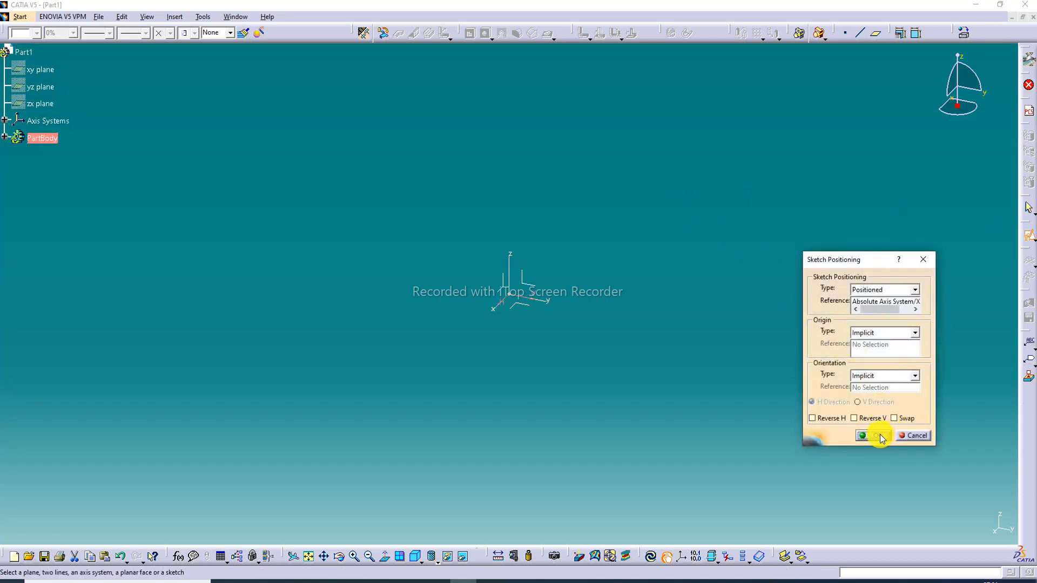
pyautogui.click(879, 436)
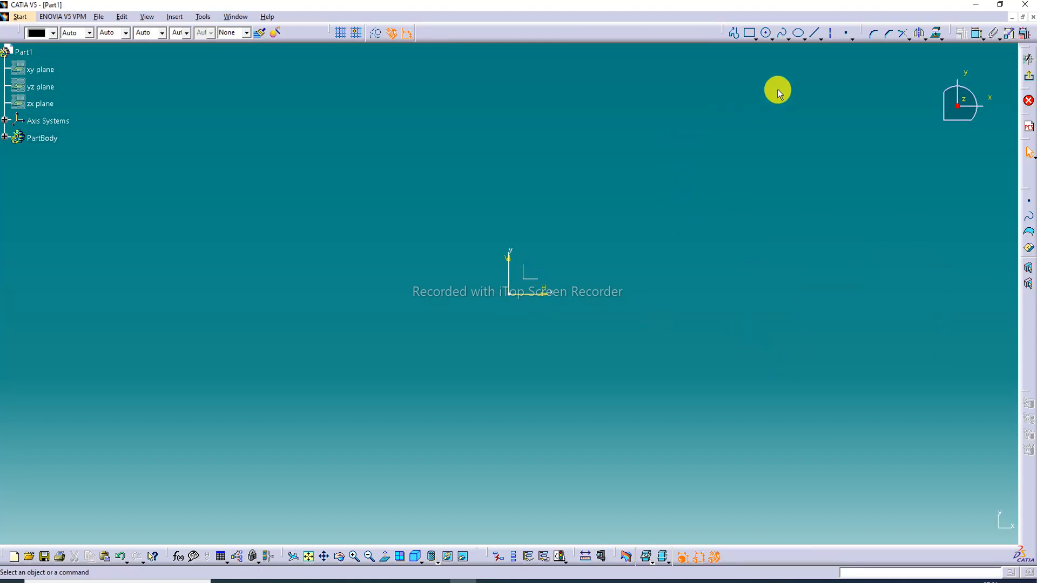
# Sketch a centered rectangle about 270 mm wide and 182 mm high, with its center on the sketch origin
pyautogui.click(756, 40)
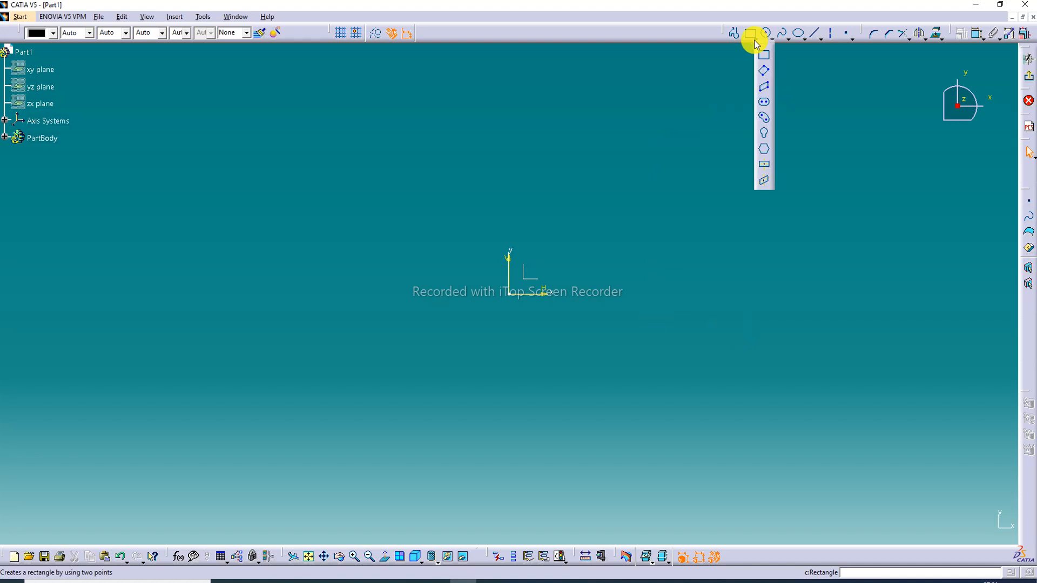
pyautogui.click(763, 164)
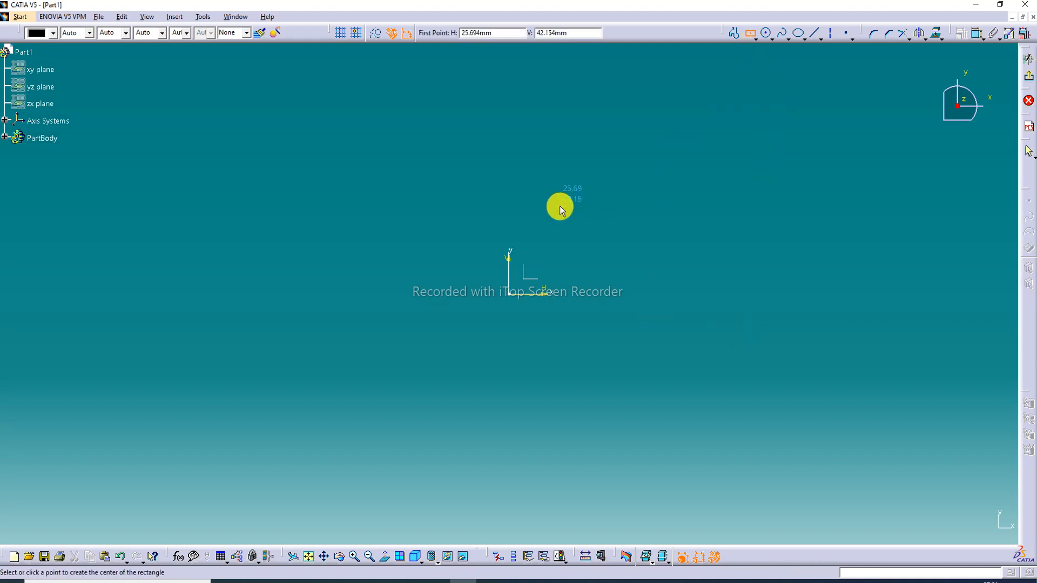
pyautogui.click(509, 294)
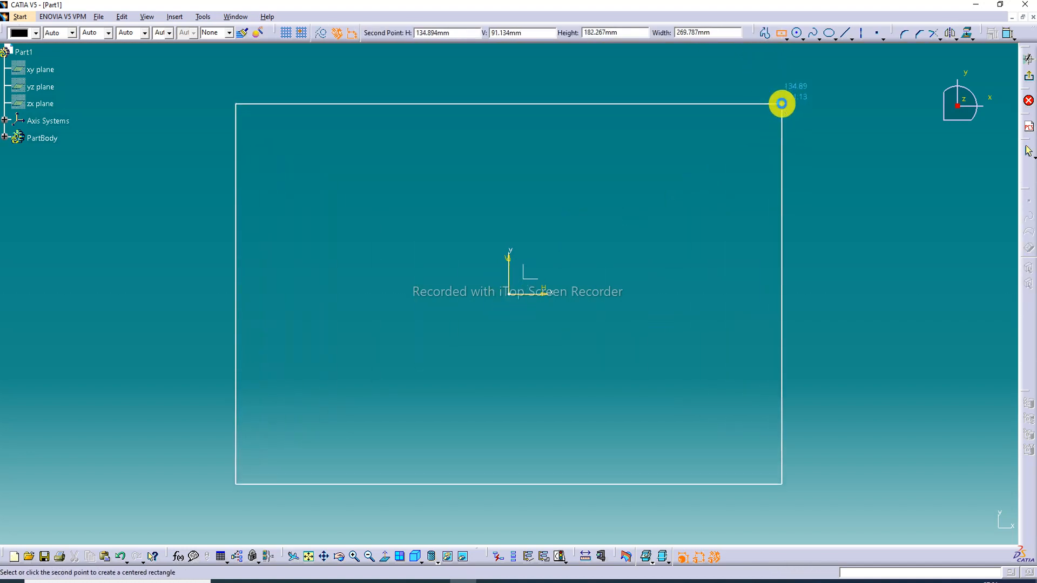
pyautogui.click(782, 104)
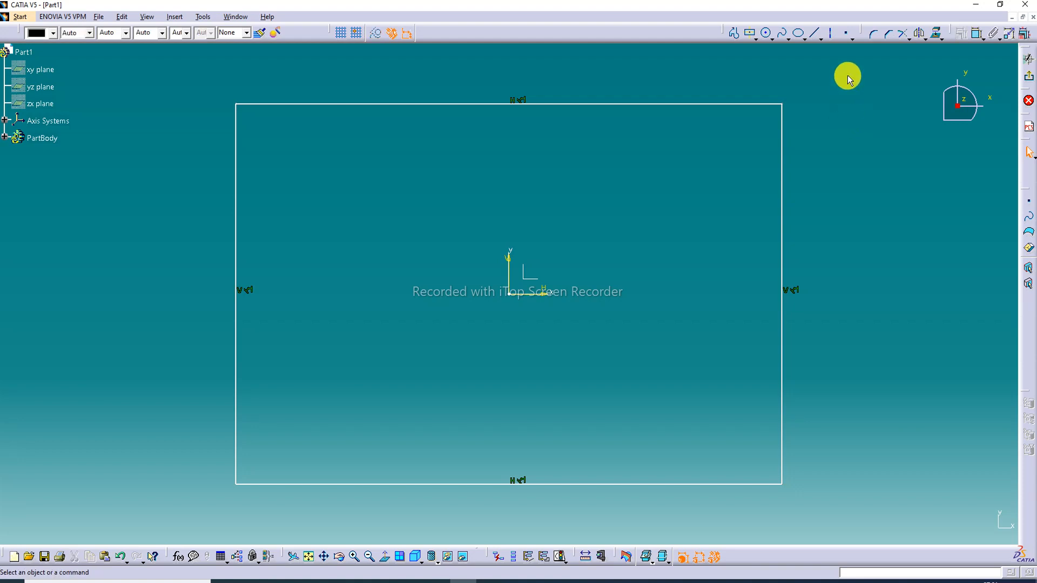
# Dimension the rectangle's width above its upper edge and its height beside its right edge
pyautogui.click(976, 33)
pyautogui.click(594, 102)
pyautogui.click(590, 85)
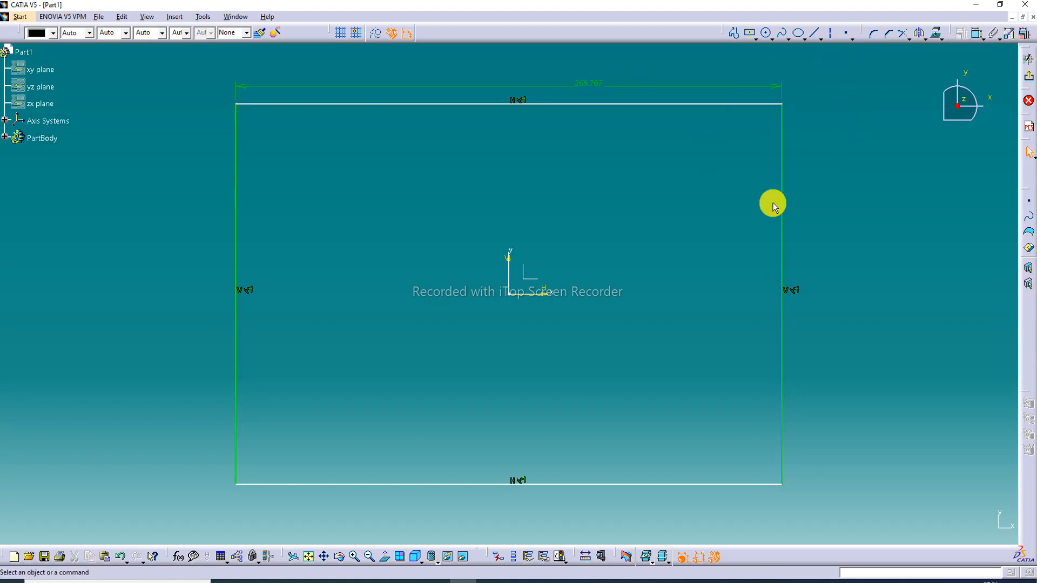
pyautogui.click(787, 209)
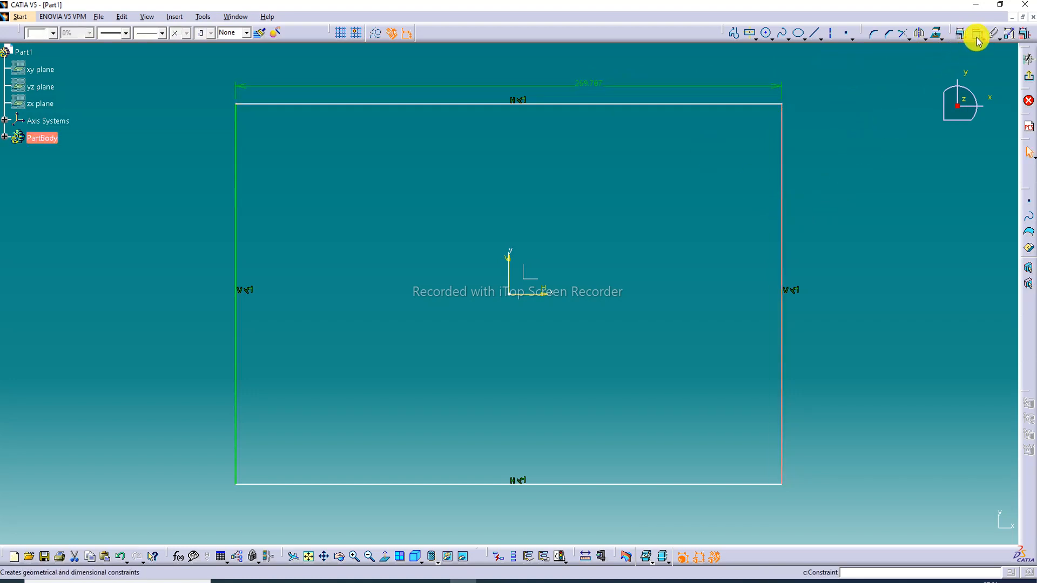
pyautogui.click(814, 244)
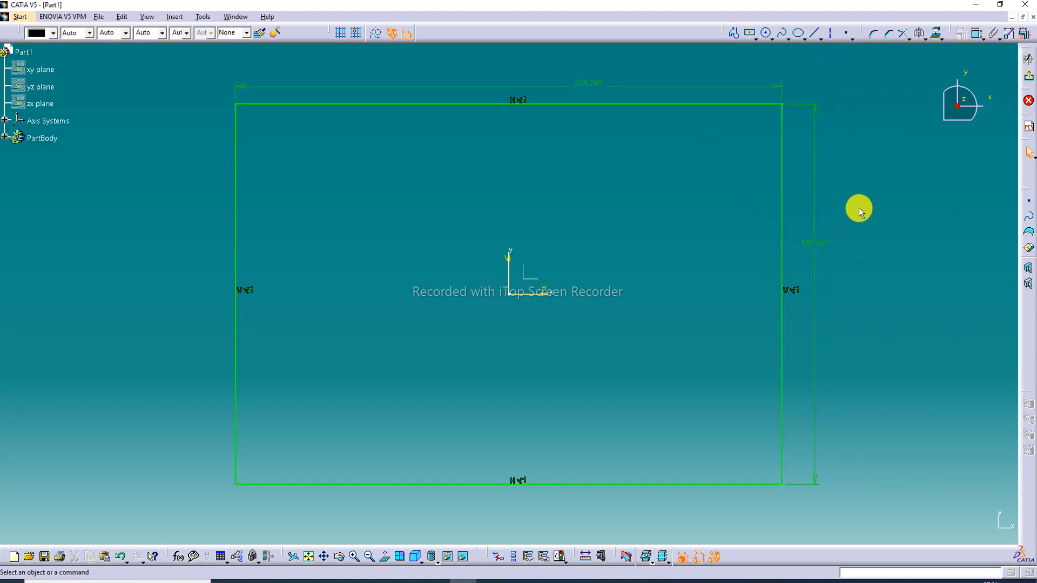
pyautogui.click(833, 289)
pyautogui.click(433, 581)
pyautogui.click(891, 566)
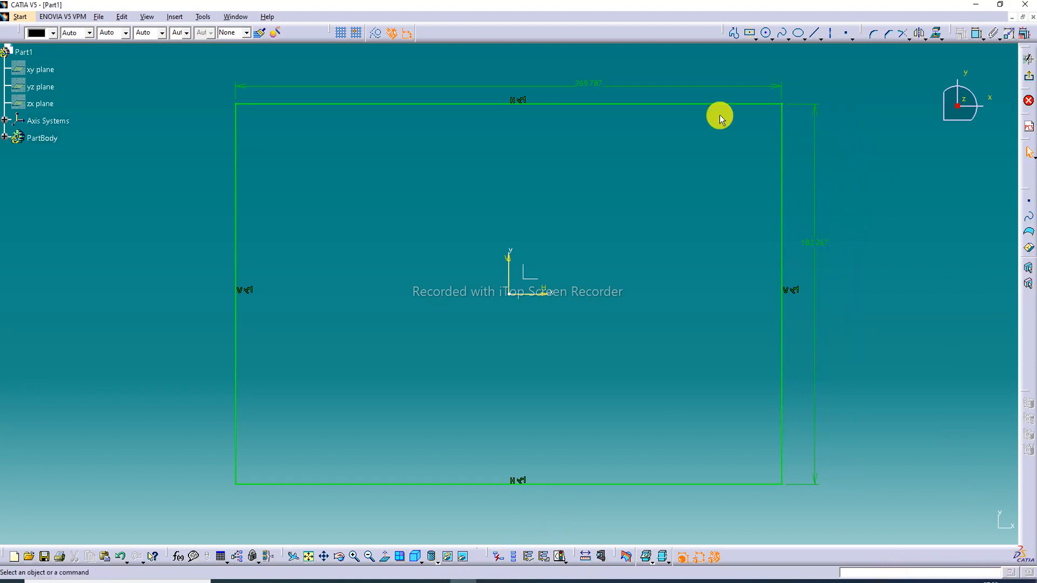
# Set the rectangle's width dimension to 368 mm
pyautogui.doubleClick(584, 86)
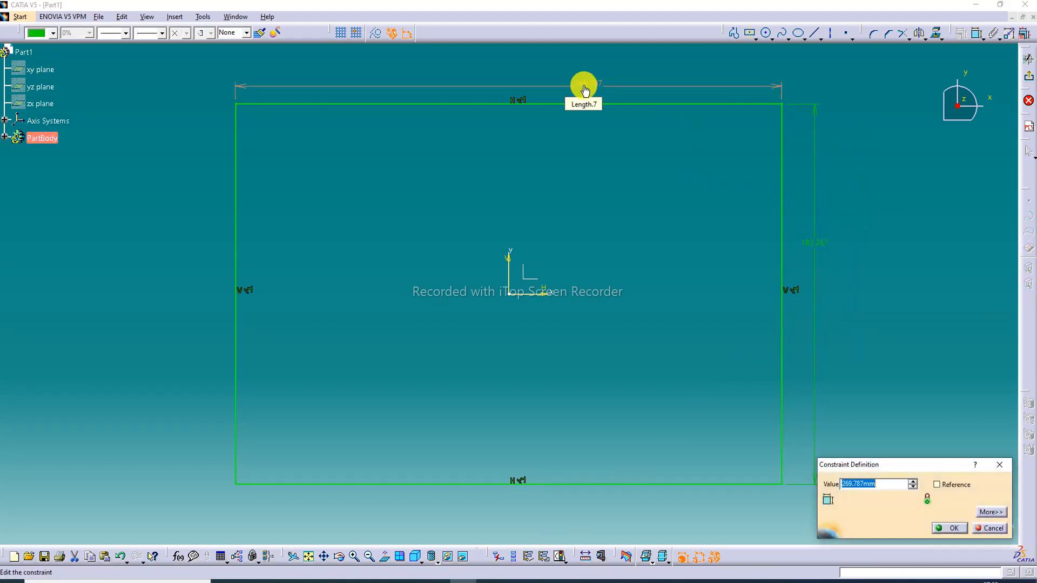
pyautogui.write('36')
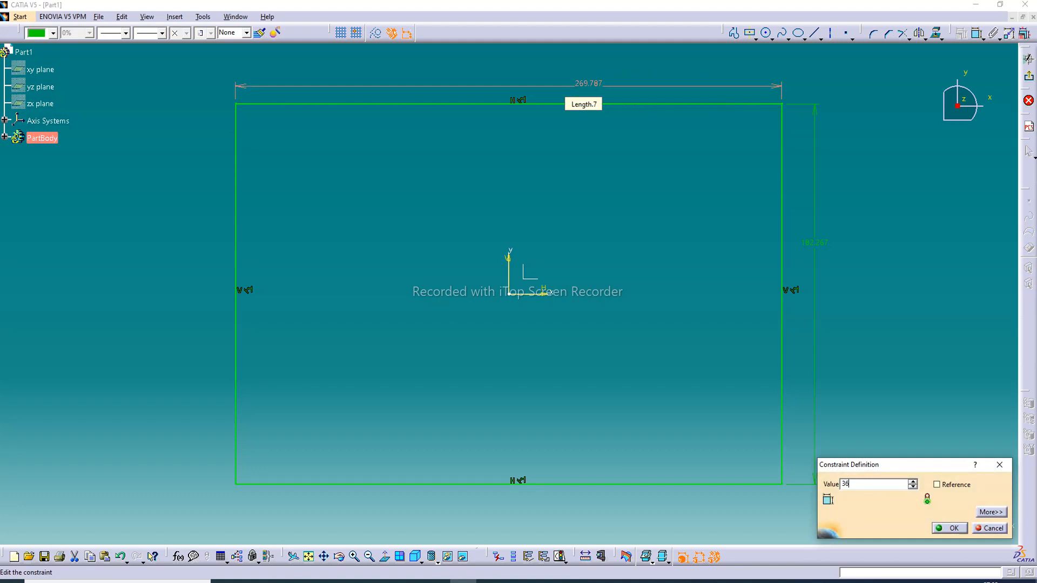
pyautogui.write('8')
pyautogui.press('Return')
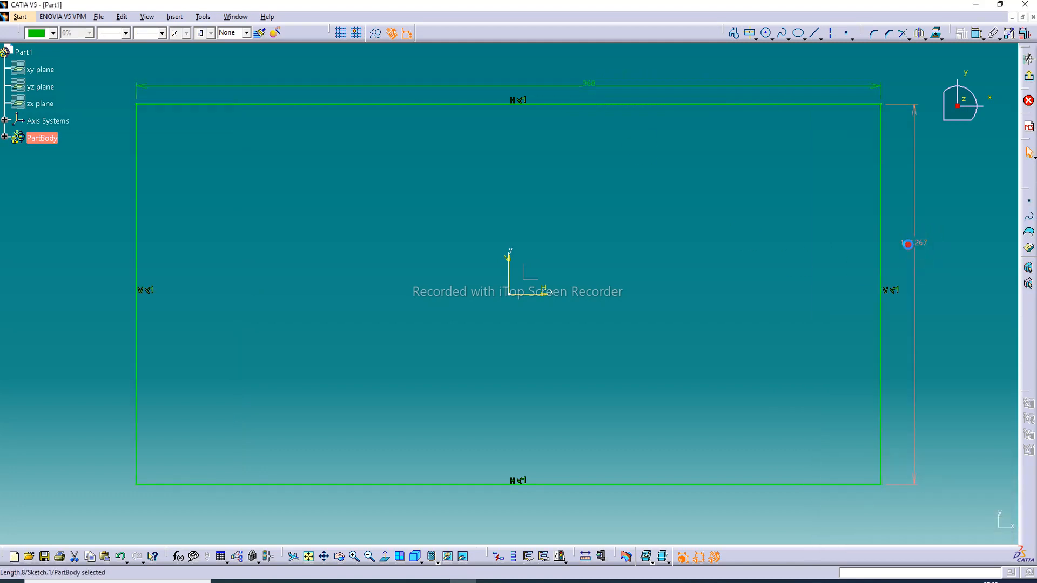
# Set the rectangle's height dimension to 248 mm
pyautogui.doubleClick(908, 244)
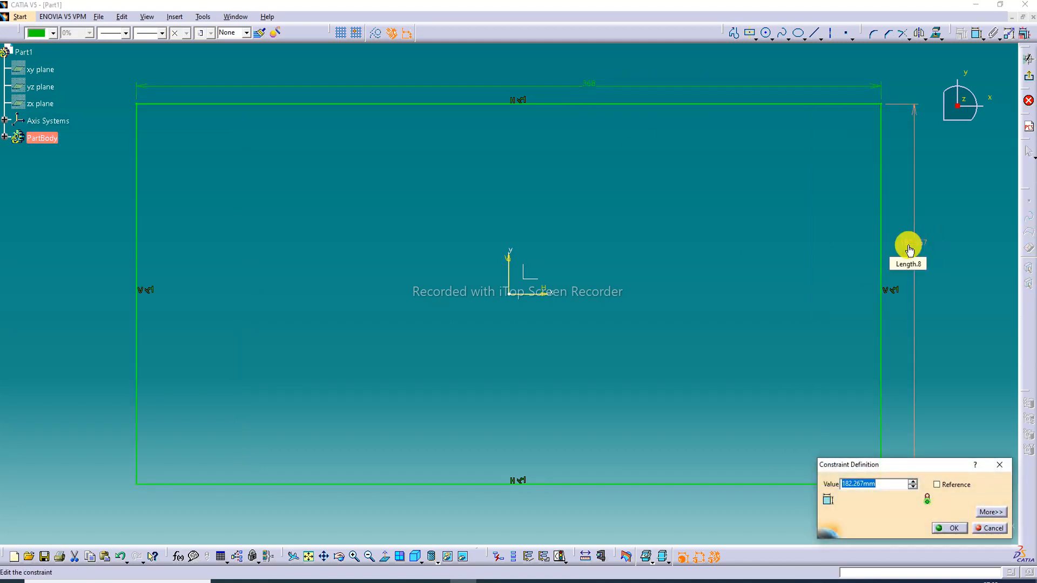
pyautogui.write('248')
pyautogui.press('Return')
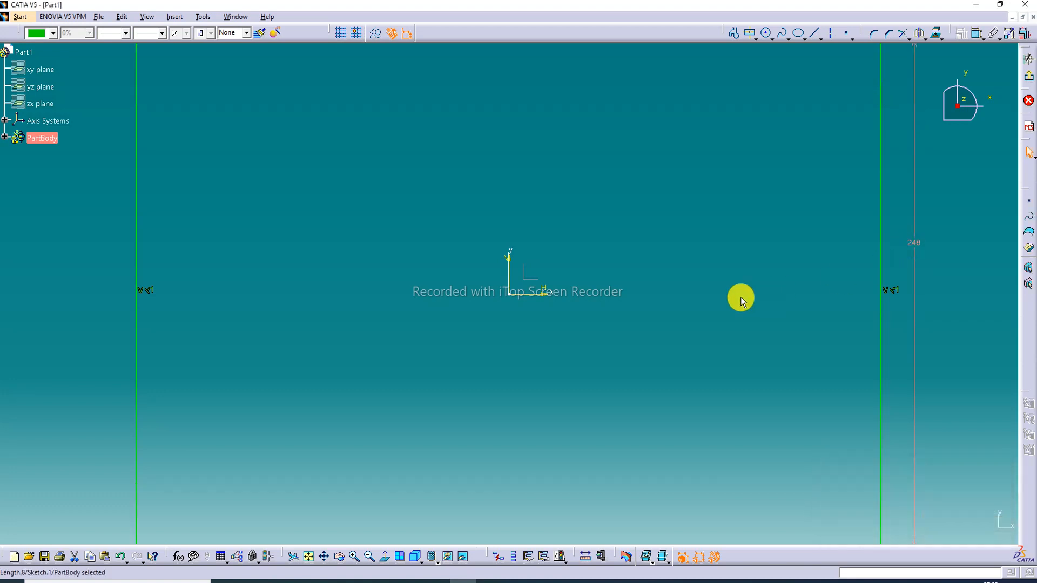
pyautogui.click(741, 301)
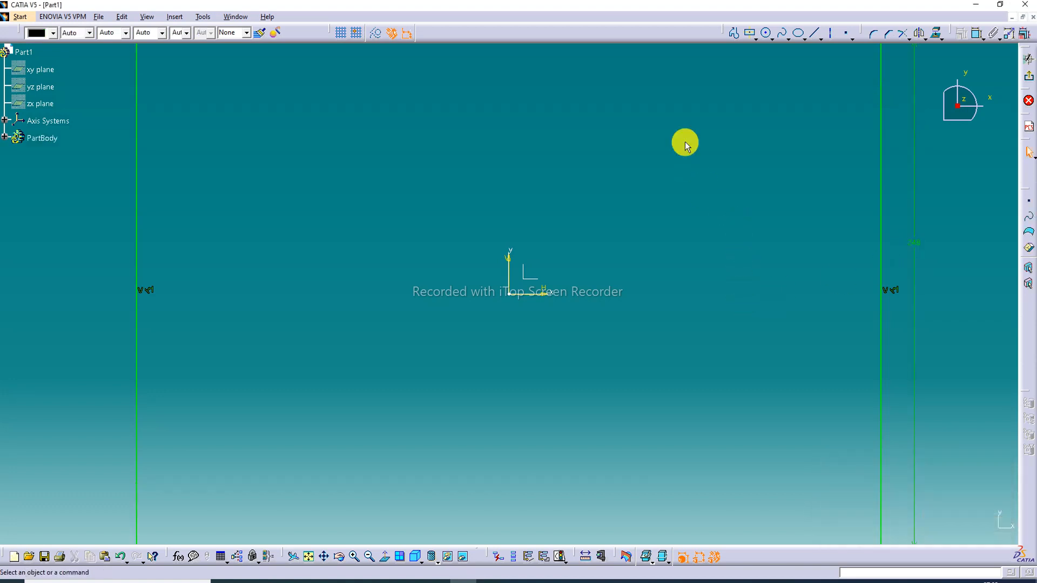
pyautogui.scroll(1, 684, 142)
pyautogui.moveTo(685, 141); pyautogui.dragTo(693, 177, button='middle')
pyautogui.click(684, 142)
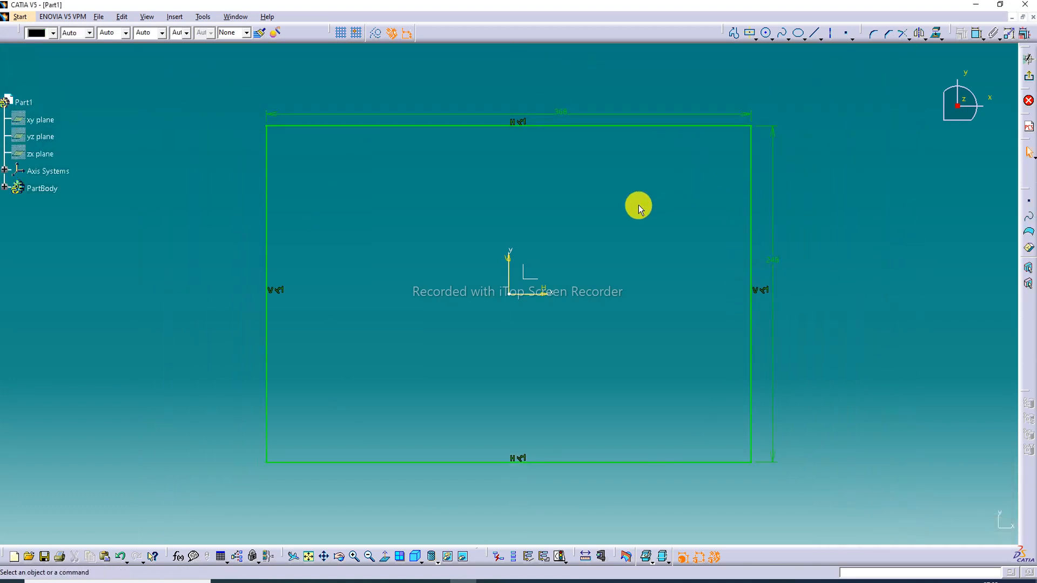
# Round all four corners of the rectangle with a 38 mm radius, converting length constraints to distances, and exit the sketch
pyautogui.scroll(-1, 578, 220)
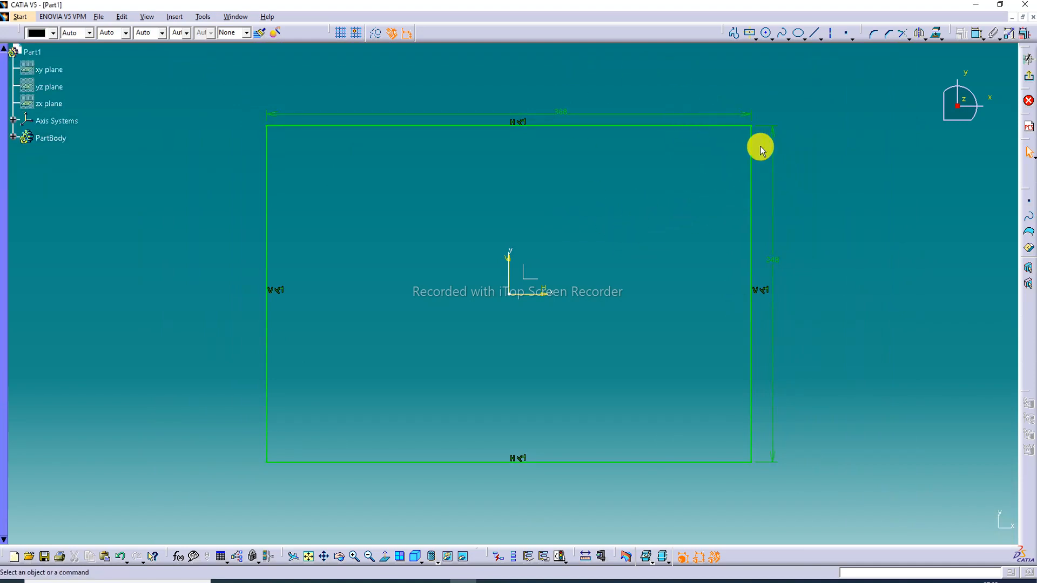
pyautogui.click(873, 34)
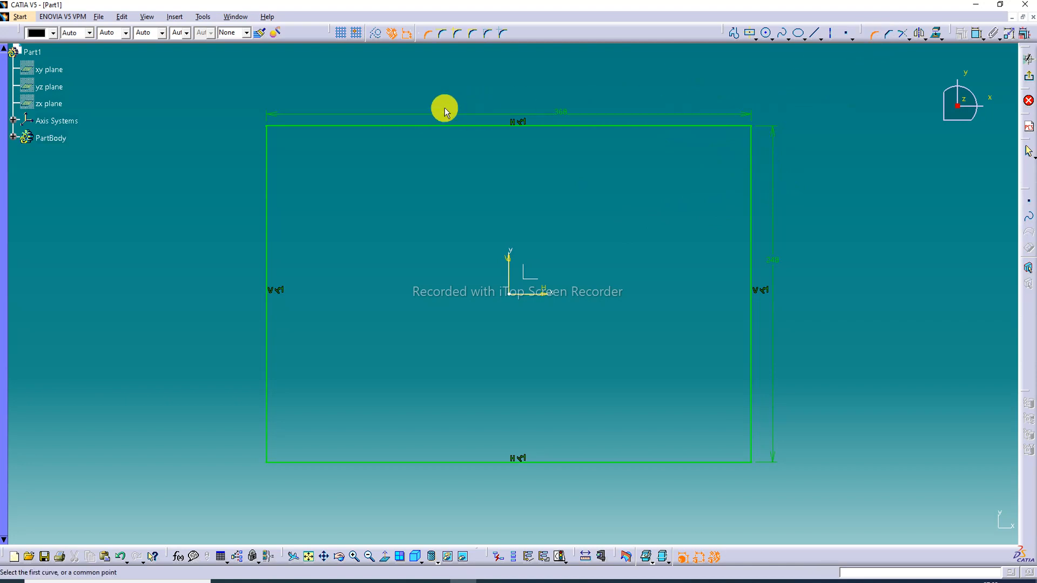
pyautogui.moveTo(239, 78)
pyautogui.mouseDown()
pyautogui.moveTo(576, 81)
pyautogui.moveTo(803, 213)
pyautogui.moveTo(812, 502)
pyautogui.moveTo(804, 451)
pyautogui.mouseUp()
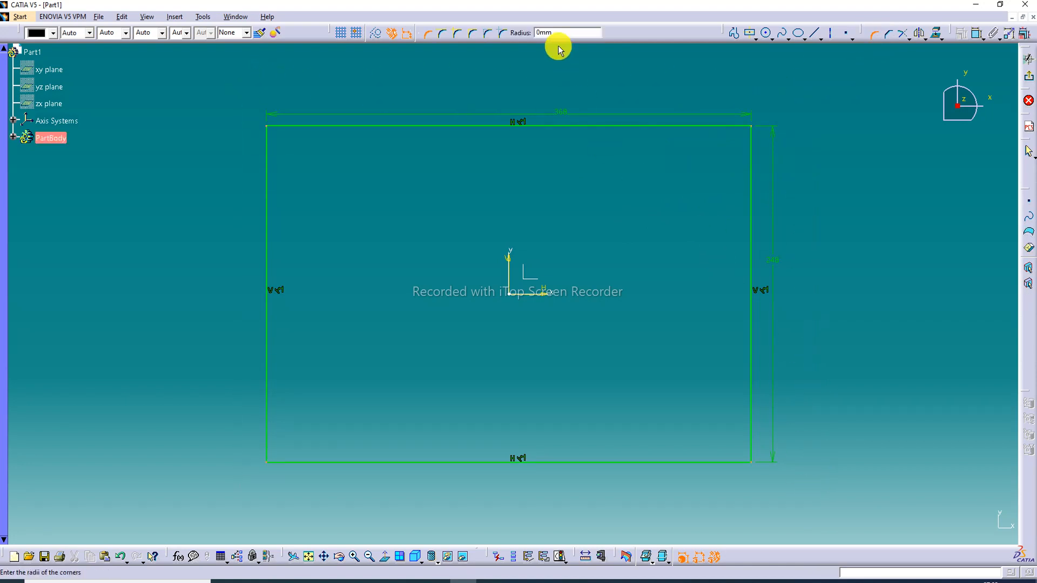
pyautogui.moveTo(555, 32); pyautogui.dragTo(515, 34)
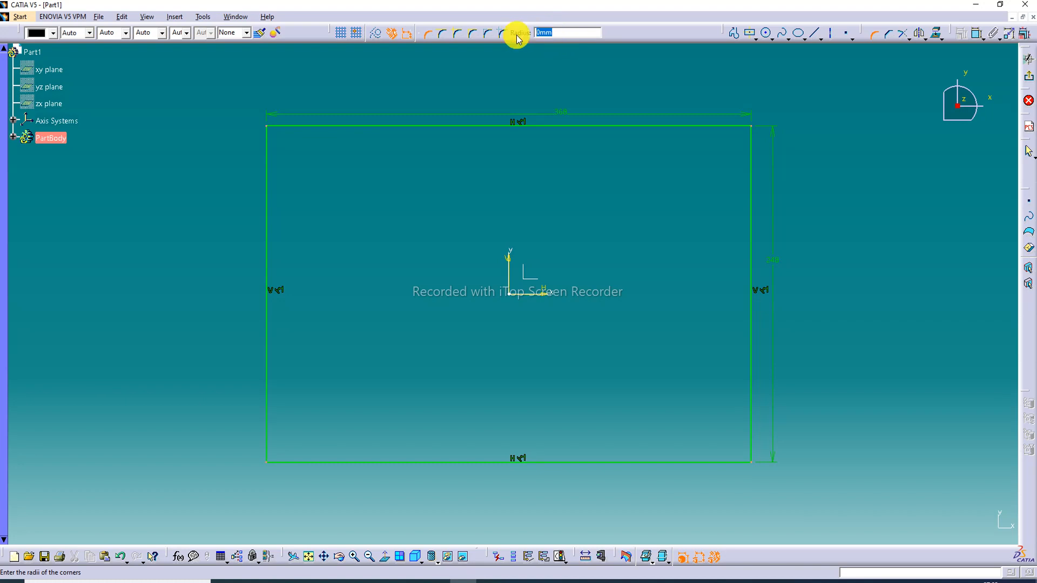
pyautogui.write('38')
pyautogui.press('Return')
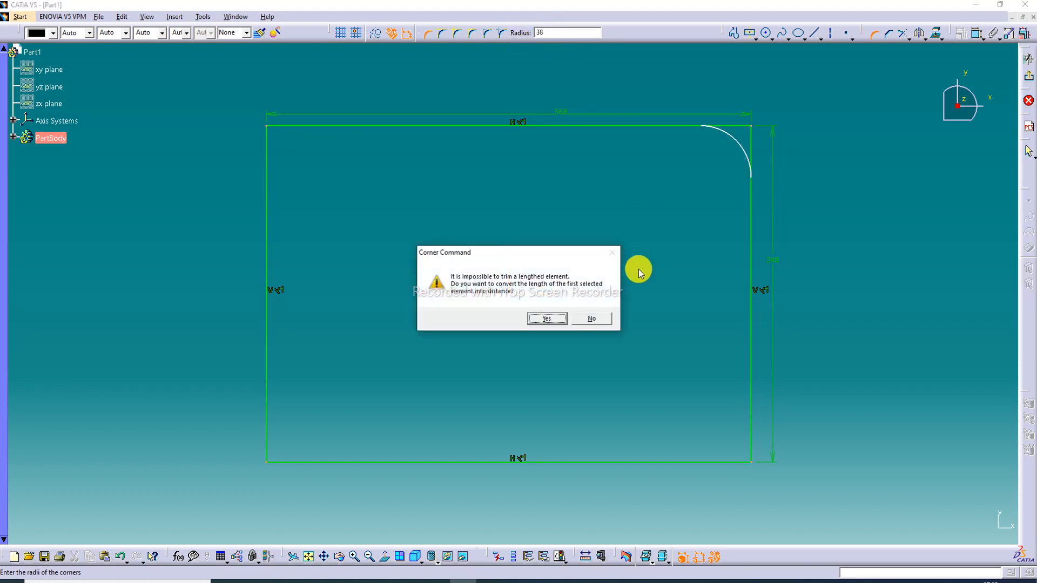
pyautogui.click(546, 318)
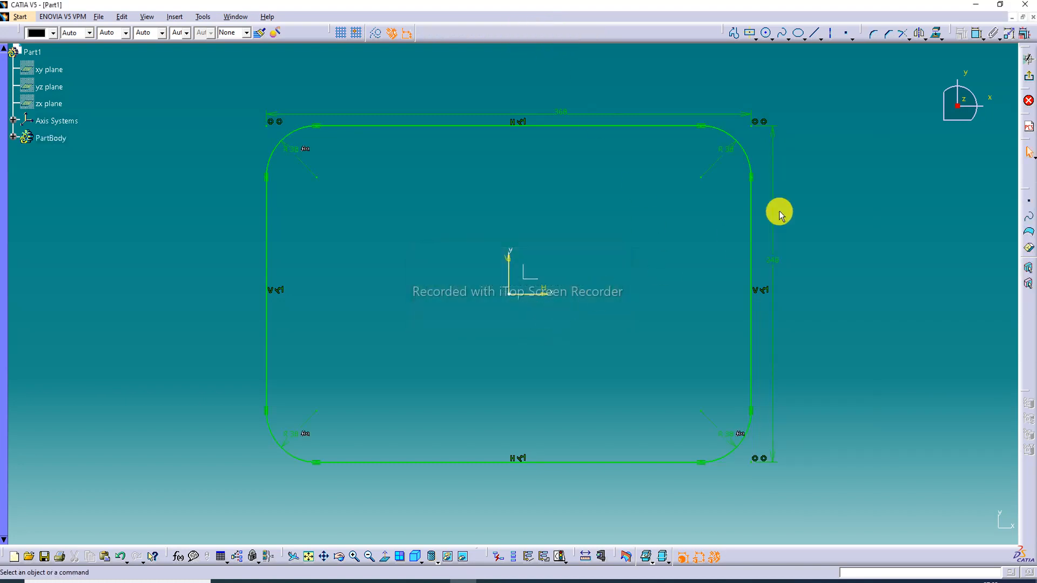
pyautogui.click(1030, 78)
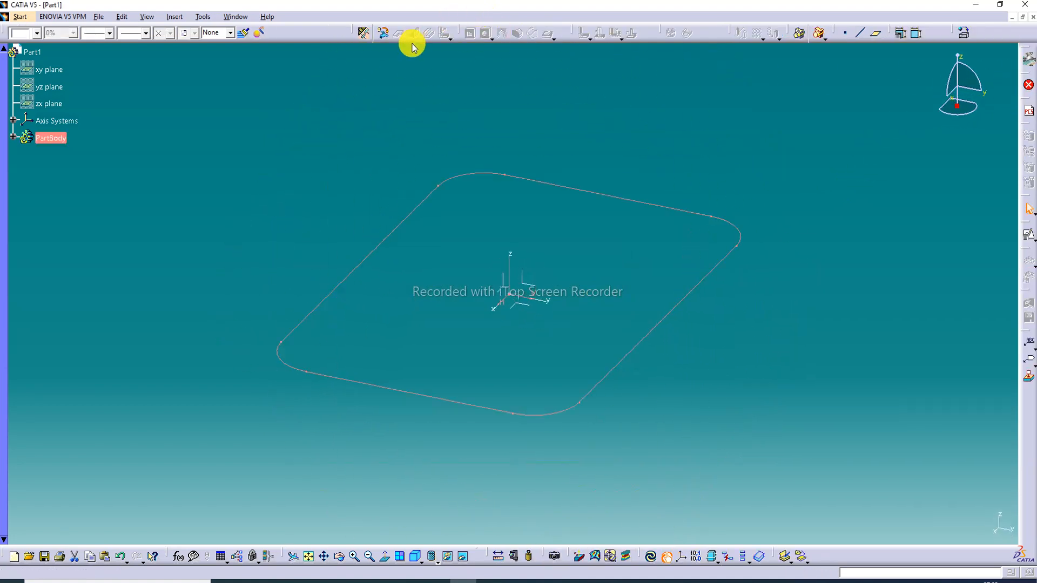
# Define the sheet metal parameters with a thickness of 1 mm and a default bend radius of 2 mm
pyautogui.click(364, 33)
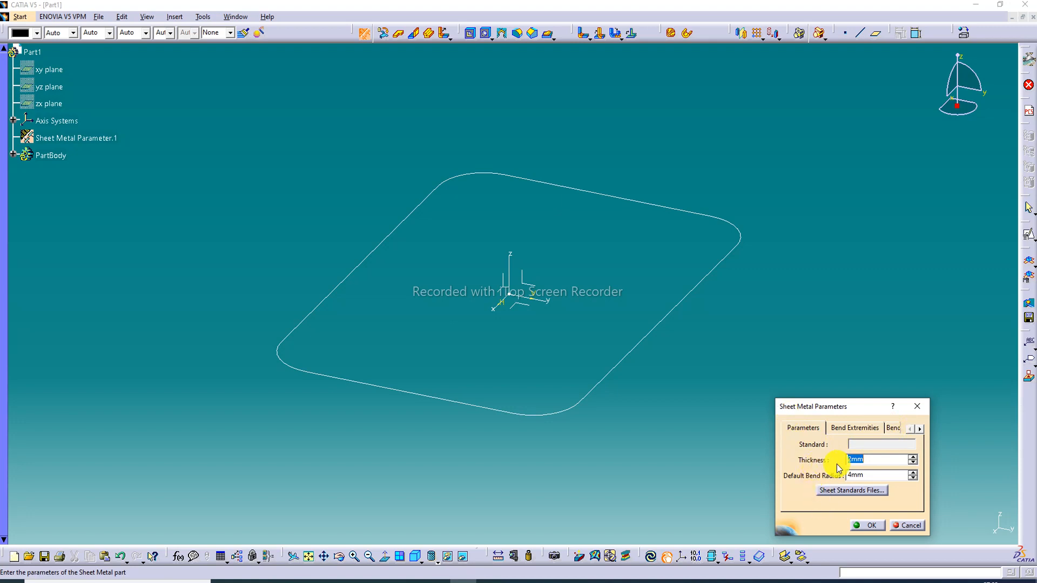
pyautogui.click(863, 459)
pyautogui.click(861, 476)
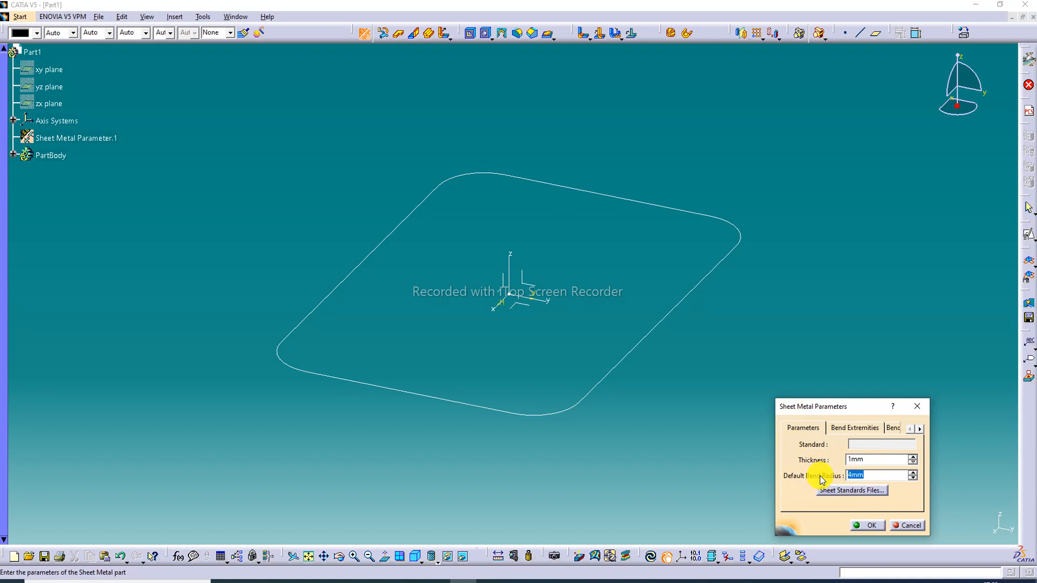
pyautogui.write('2')
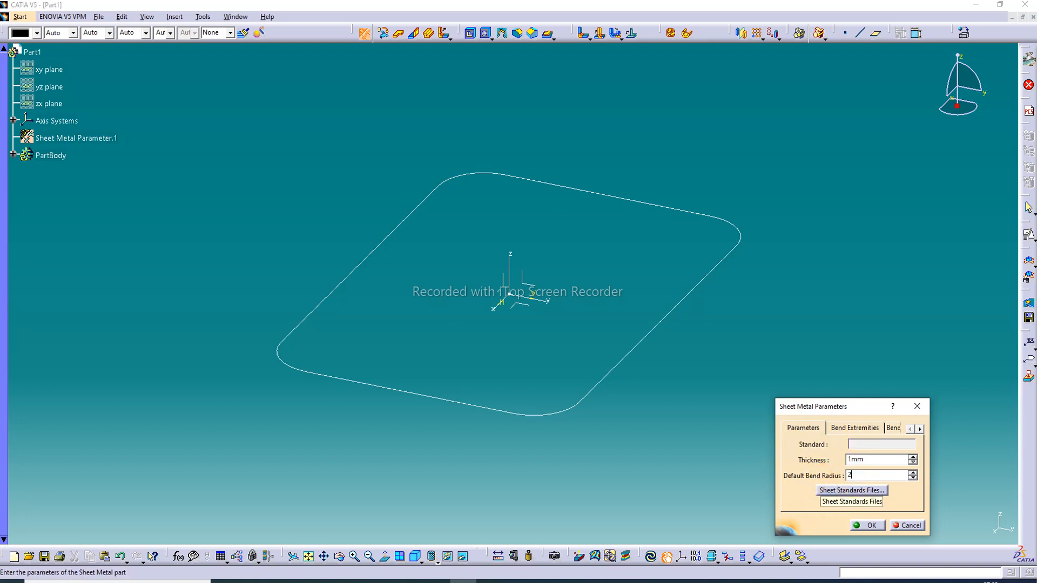
pyautogui.click(871, 525)
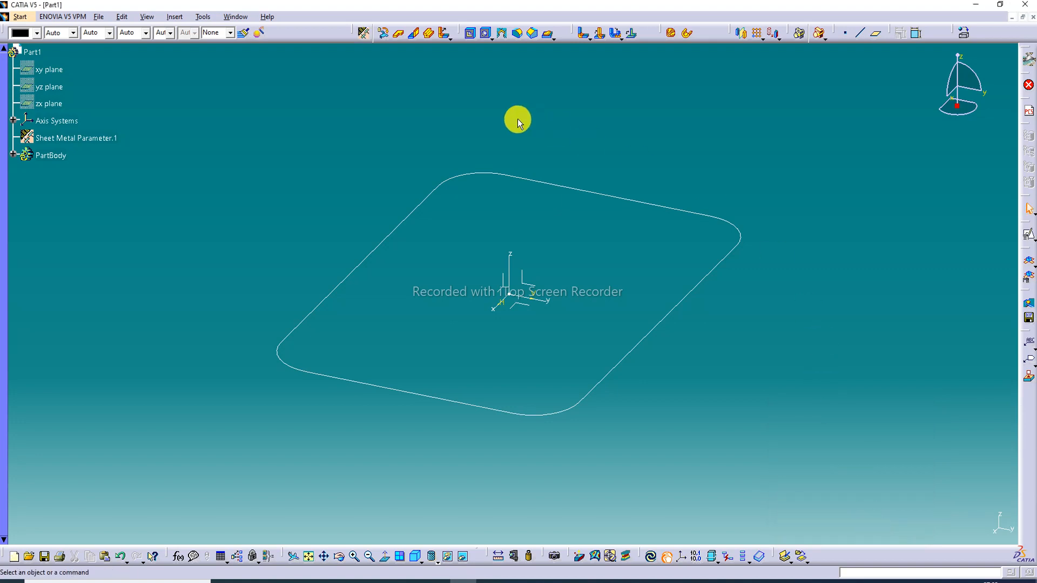
# Create a wall from the rounded rectangle sketch with the material side inverted to point downward
pyautogui.click(400, 37)
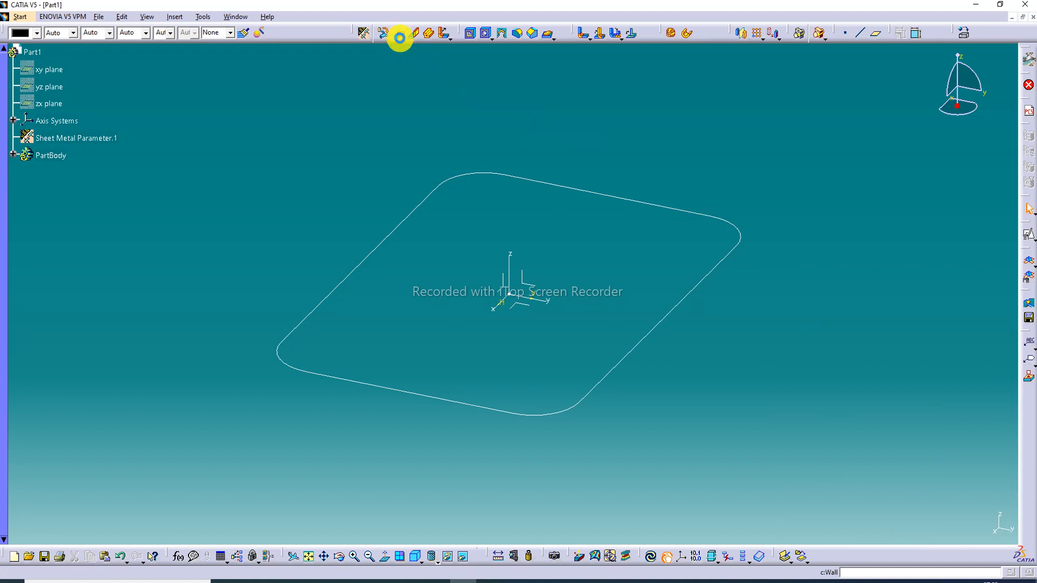
pyautogui.click(679, 213)
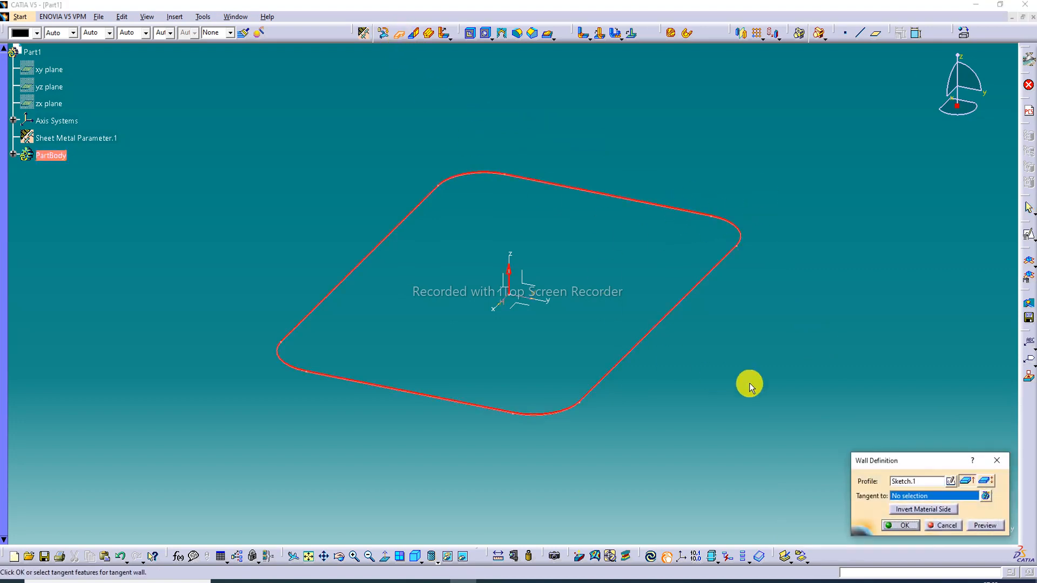
pyautogui.click(918, 510)
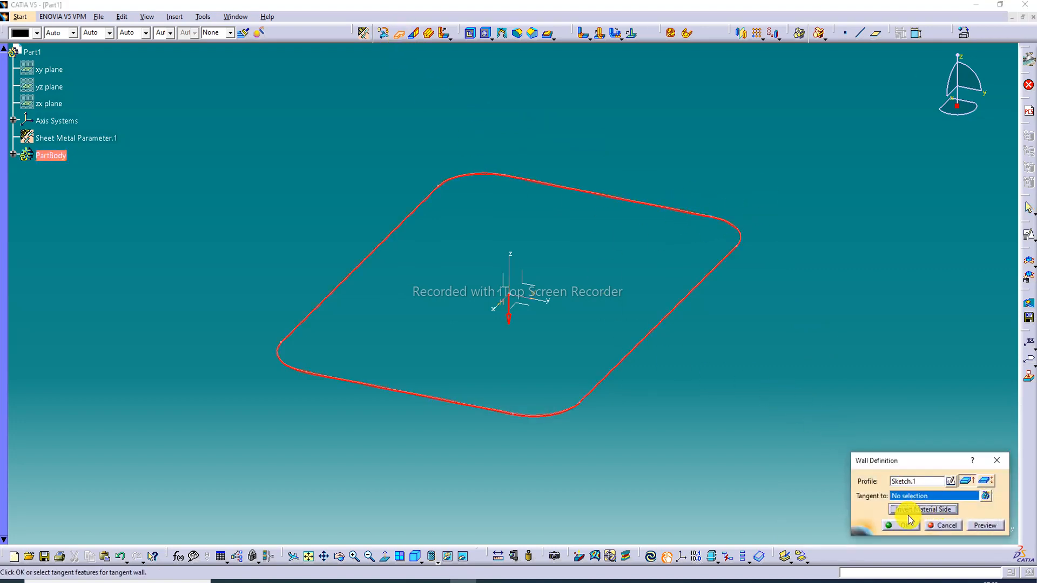
pyautogui.click(903, 525)
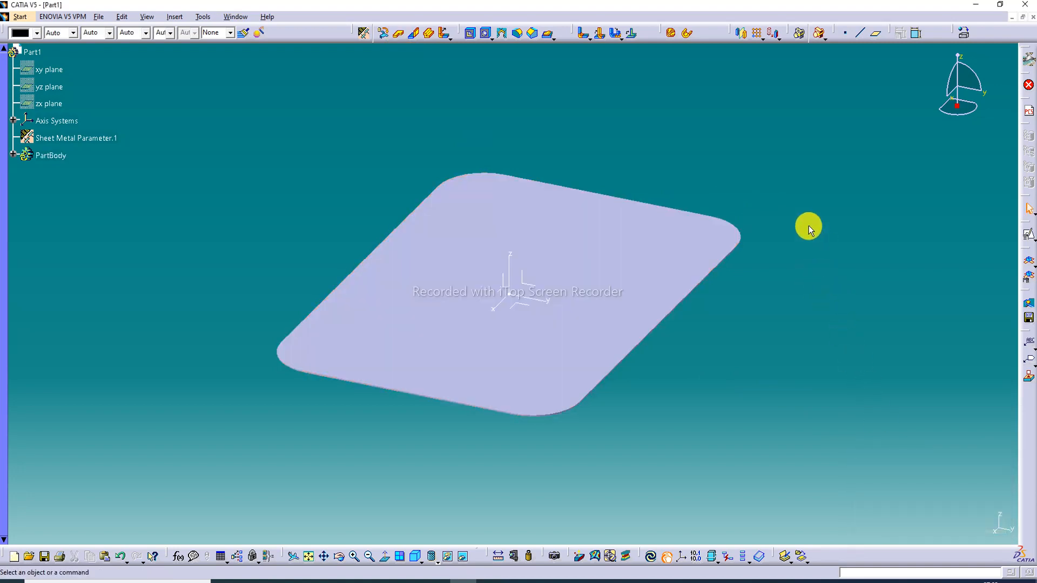
# Set the display style to Shading with Edges without Smooth Edges
pyautogui.moveTo(599, 377)
pyautogui.mouseDown(button='middle')
pyautogui.moveTo(570, 366)
pyautogui.moveTo(562, 229)
pyautogui.moveTo(552, 275)
pyautogui.moveTo(562, 267)
pyautogui.mouseUp(button='middle')
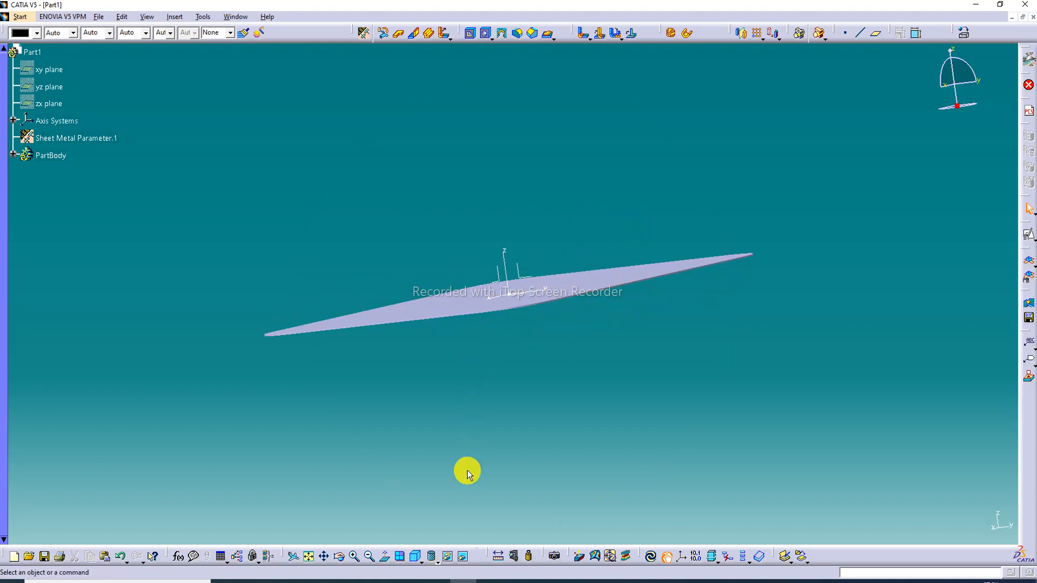
pyautogui.click(437, 562)
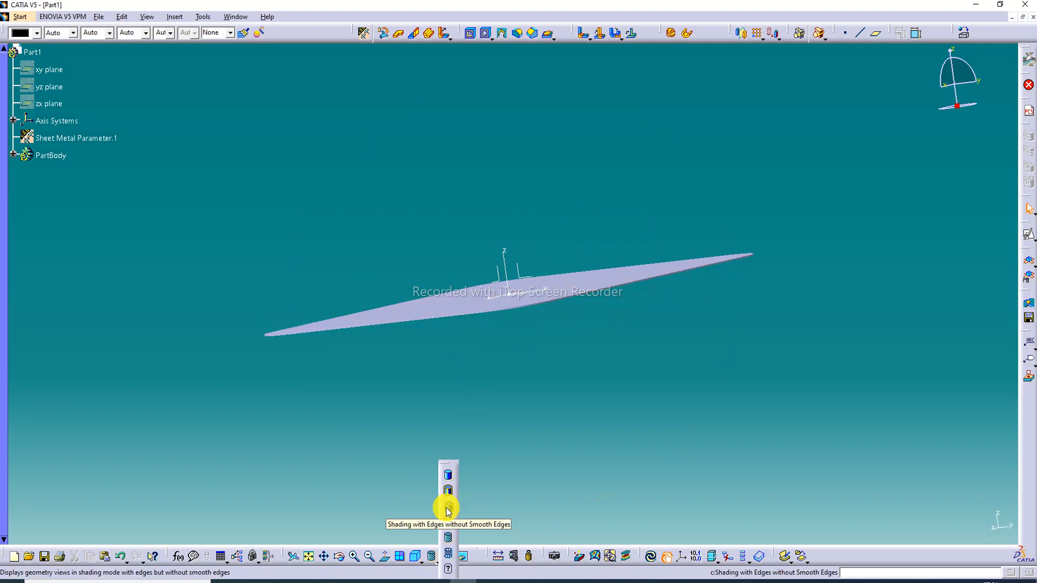
pyautogui.click(448, 510)
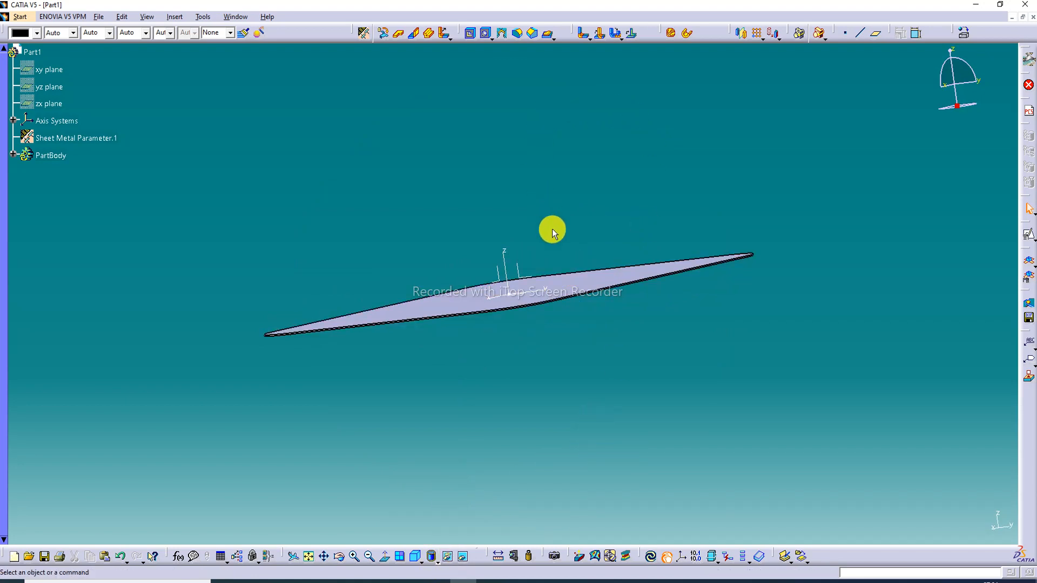
# Hide the absolute axis system at the centre of the wall
pyautogui.moveTo(553, 230); pyautogui.dragTo(322, 238, button='middle')
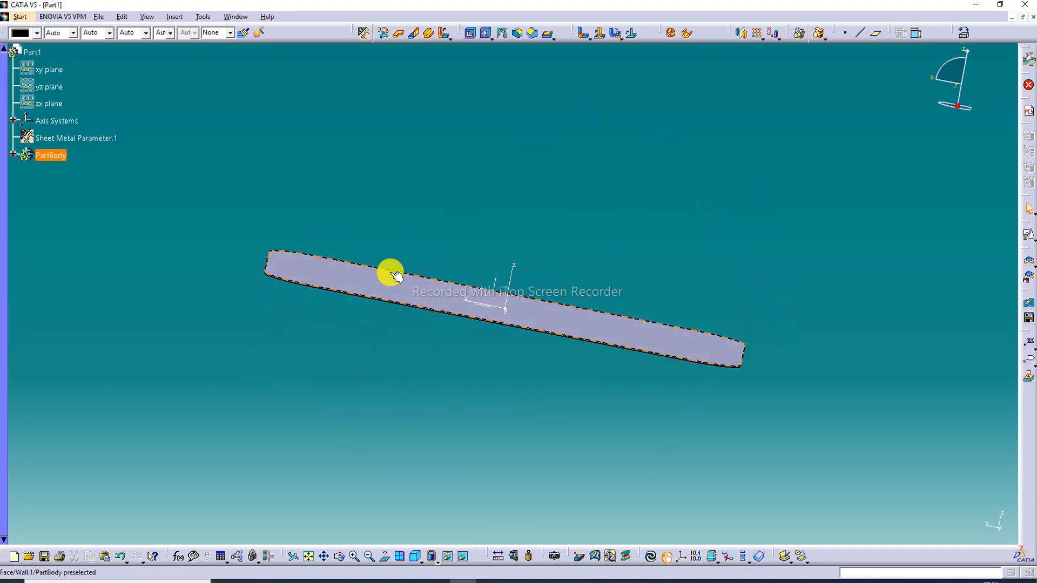
pyautogui.moveTo(391, 273); pyautogui.dragTo(405, 386, button='middle')
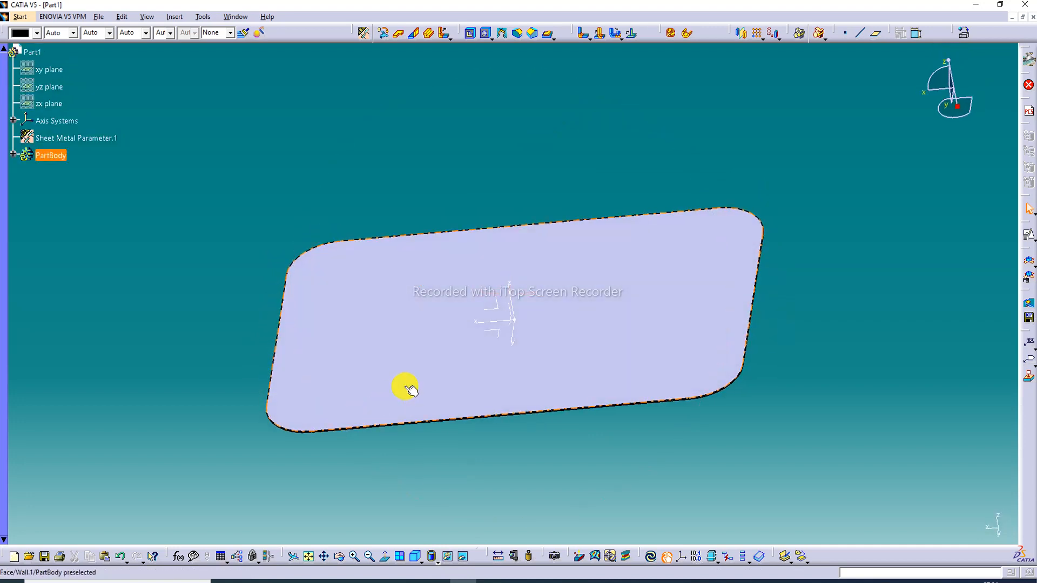
pyautogui.rightClick(503, 326)
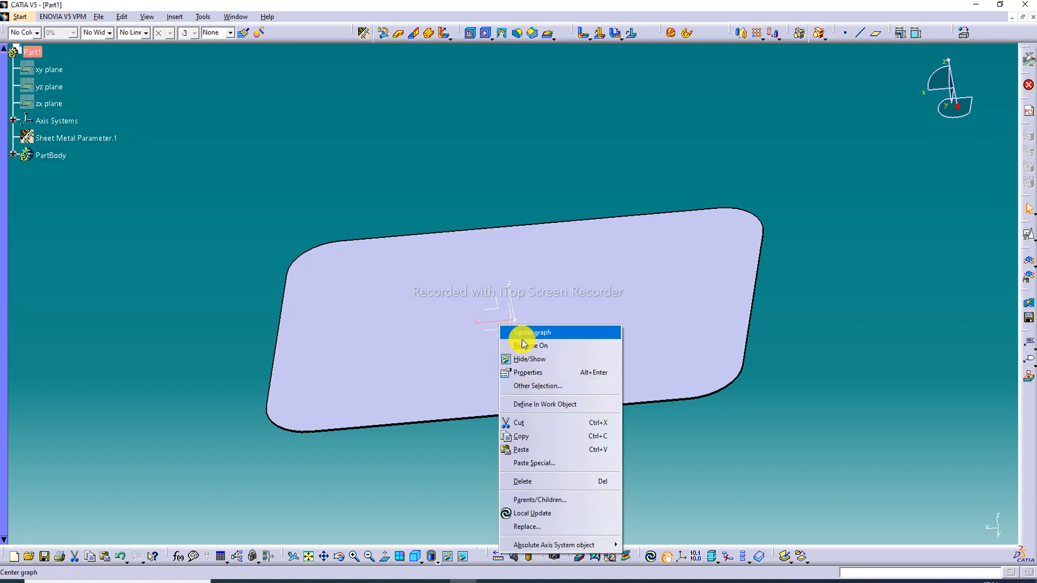
pyautogui.click(539, 361)
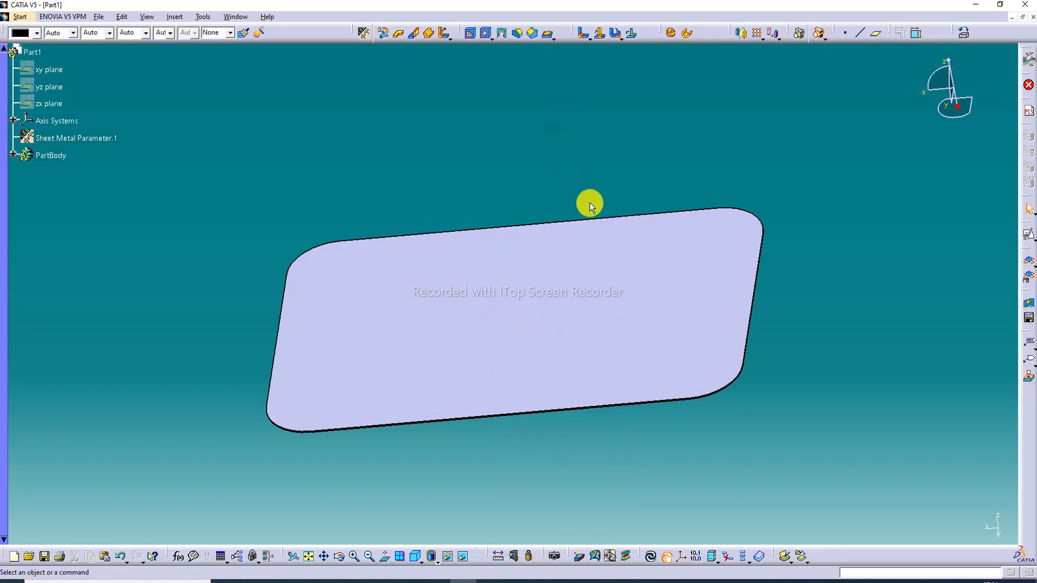
pyautogui.click(540, 324)
pyautogui.click(435, 582)
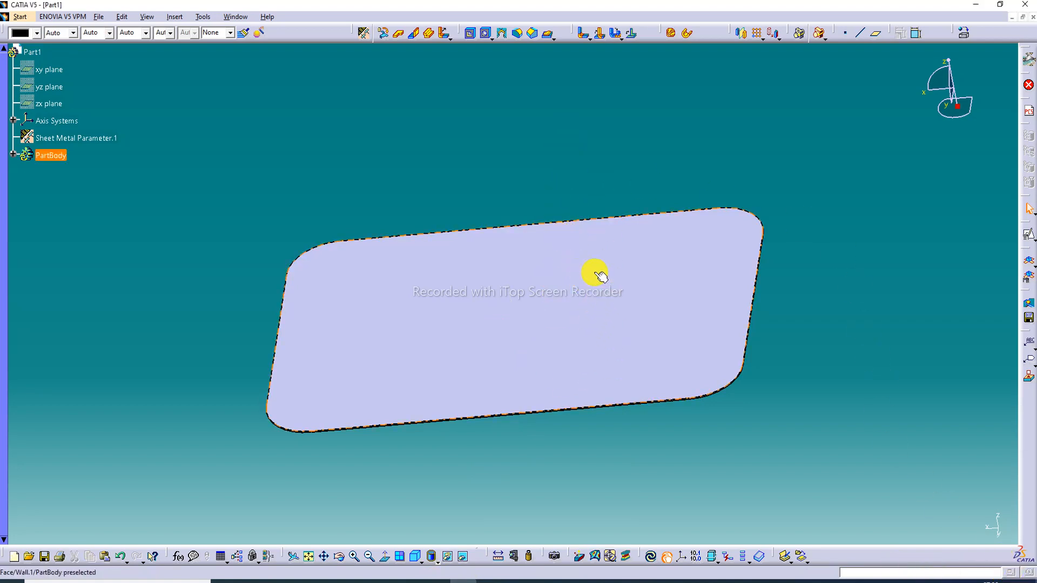
# Start a positioned sketch on the large flat face of the wall
pyautogui.moveTo(470, 264); pyautogui.dragTo(536, 293, button='middle')
pyautogui.click(559, 266)
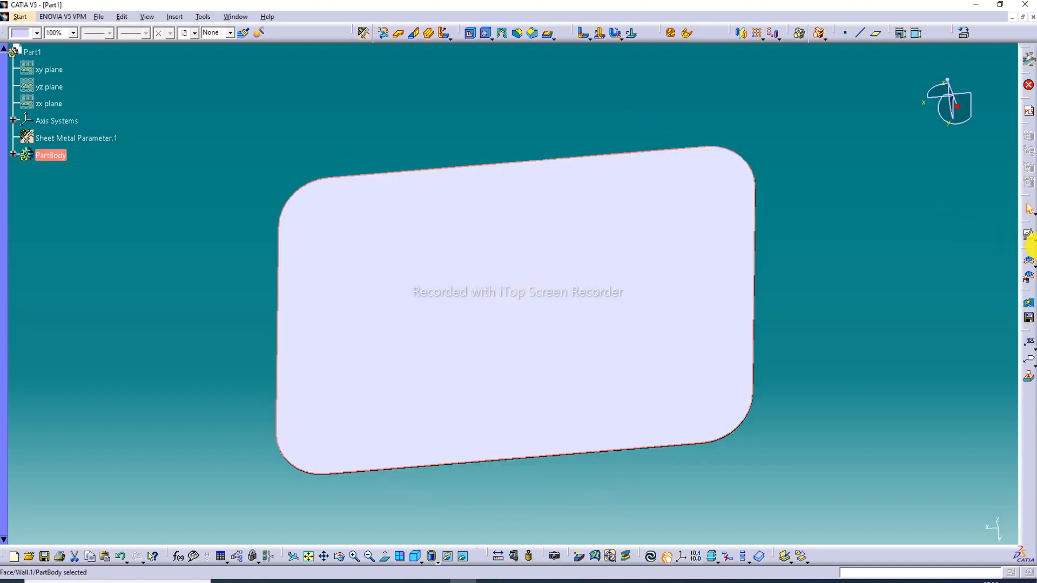
pyautogui.click(1032, 238)
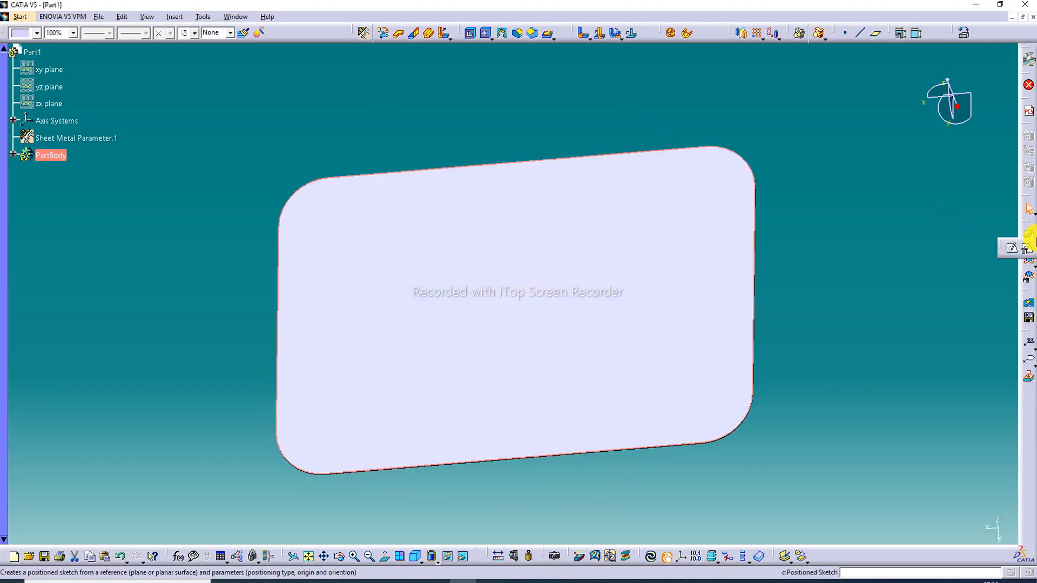
pyautogui.click(1029, 250)
pyautogui.click(878, 434)
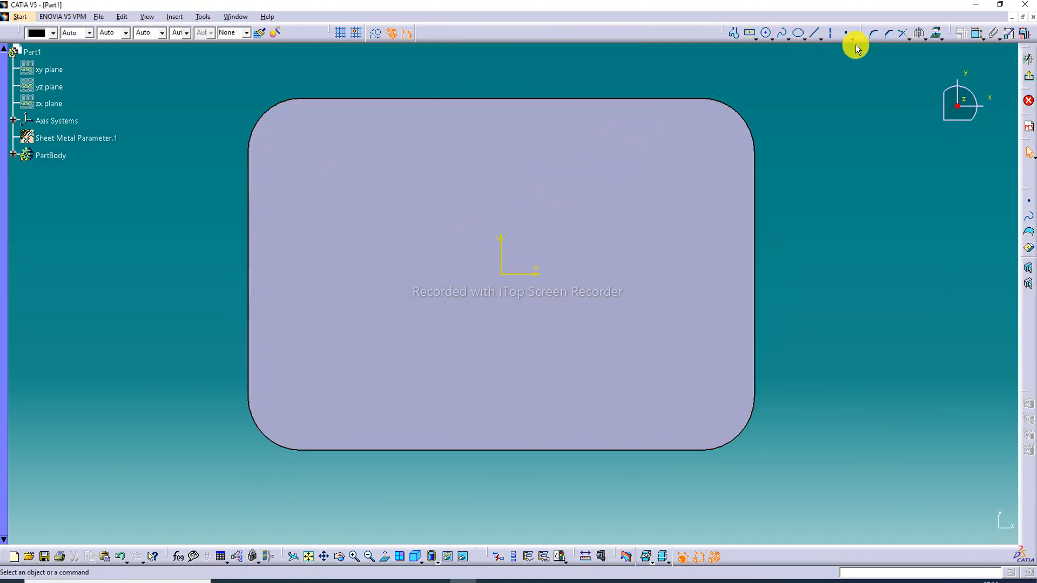
# Offset the outline of the wall's face inward by about 9 mm as a closed sketch contour
pyautogui.click(920, 34)
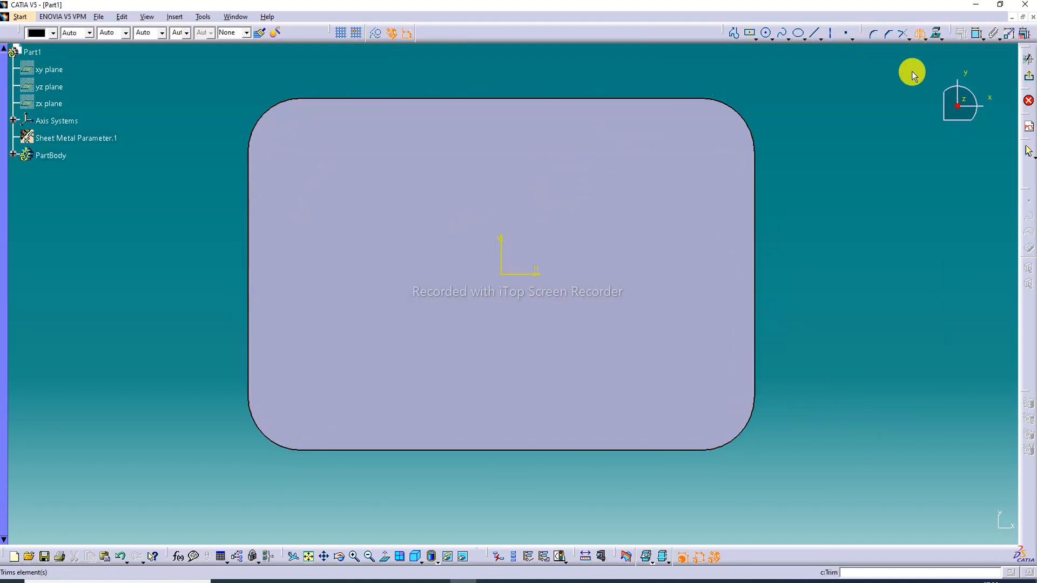
pyautogui.click(936, 35)
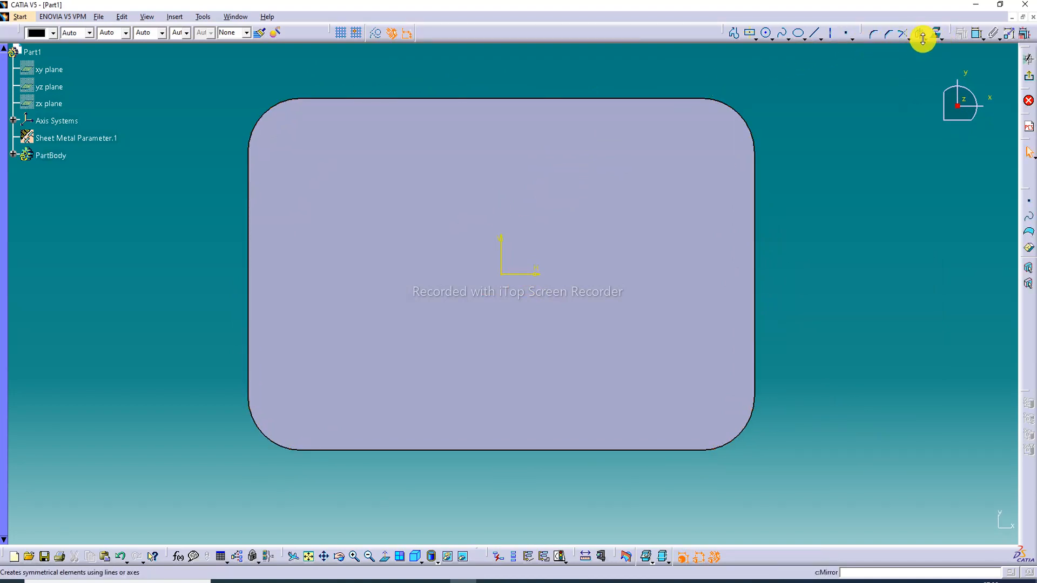
pyautogui.click(934, 39)
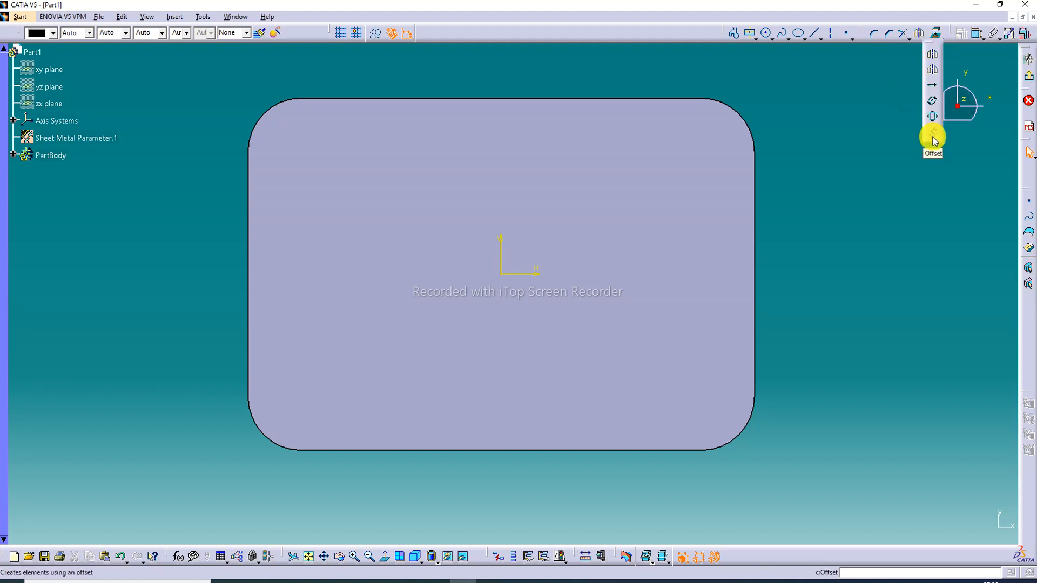
pyautogui.click(932, 134)
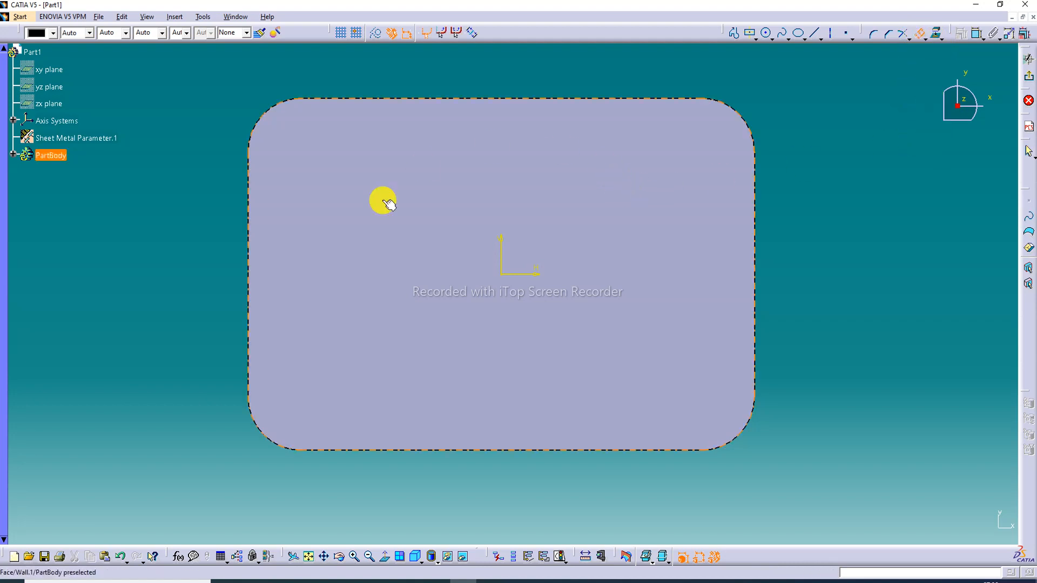
pyautogui.click(572, 159)
pyautogui.click(598, 112)
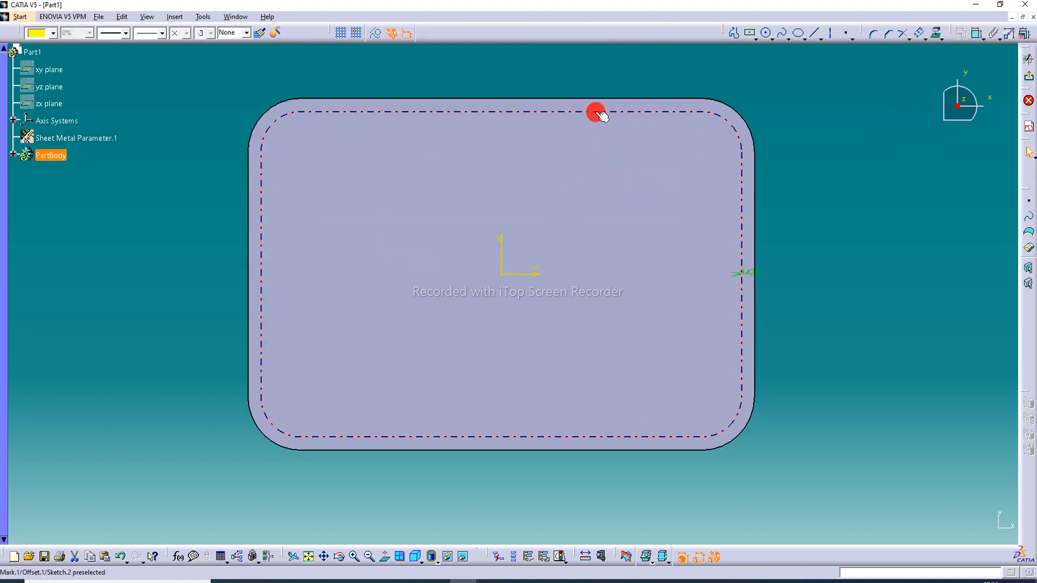
pyautogui.click(853, 127)
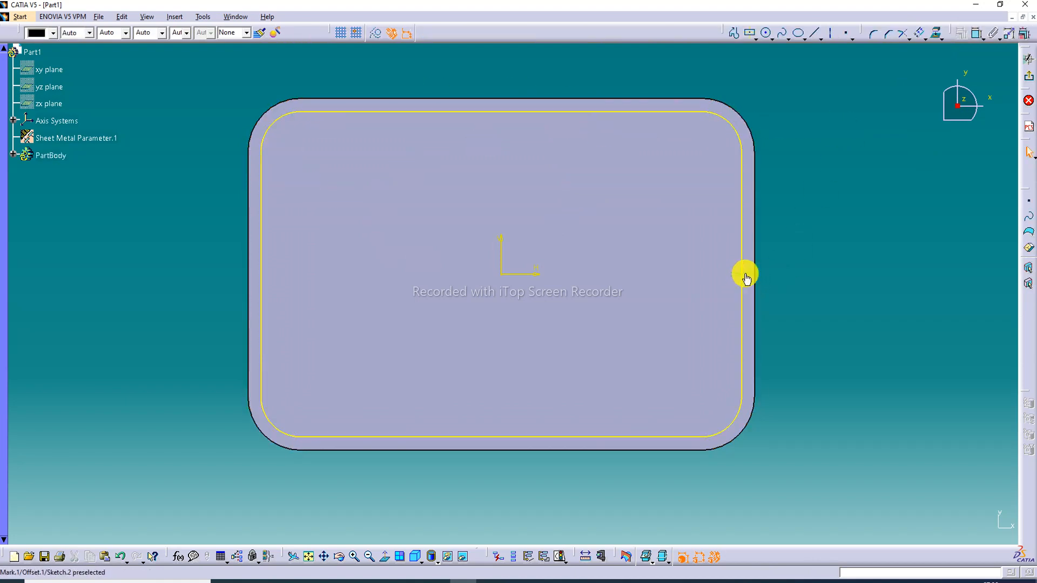
# Set the inward offset distance of the contour to 10 mm and exit the sketch
pyautogui.doubleClick(745, 274)
pyautogui.write('-10')
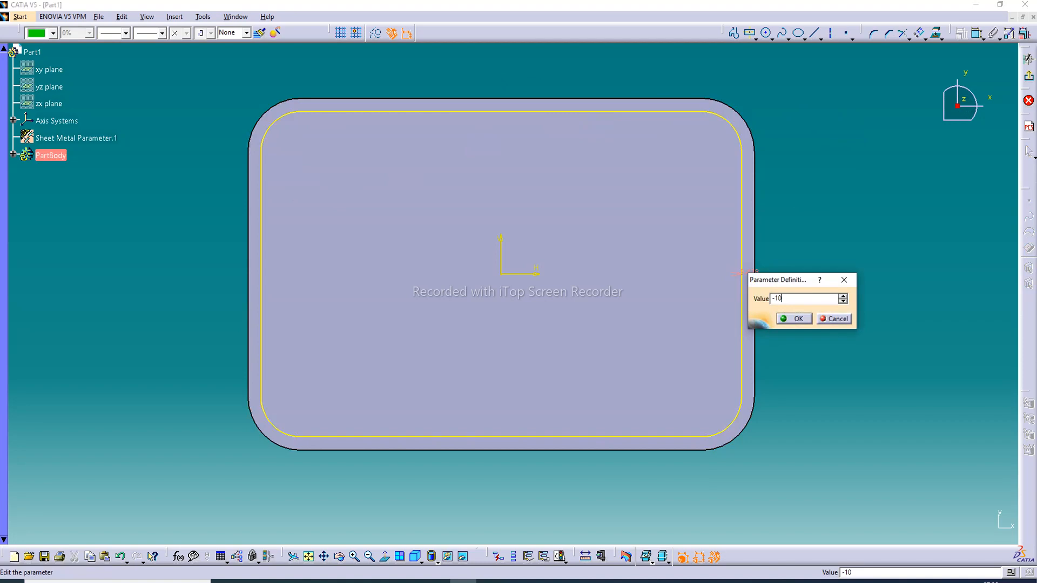
pyautogui.press('Return')
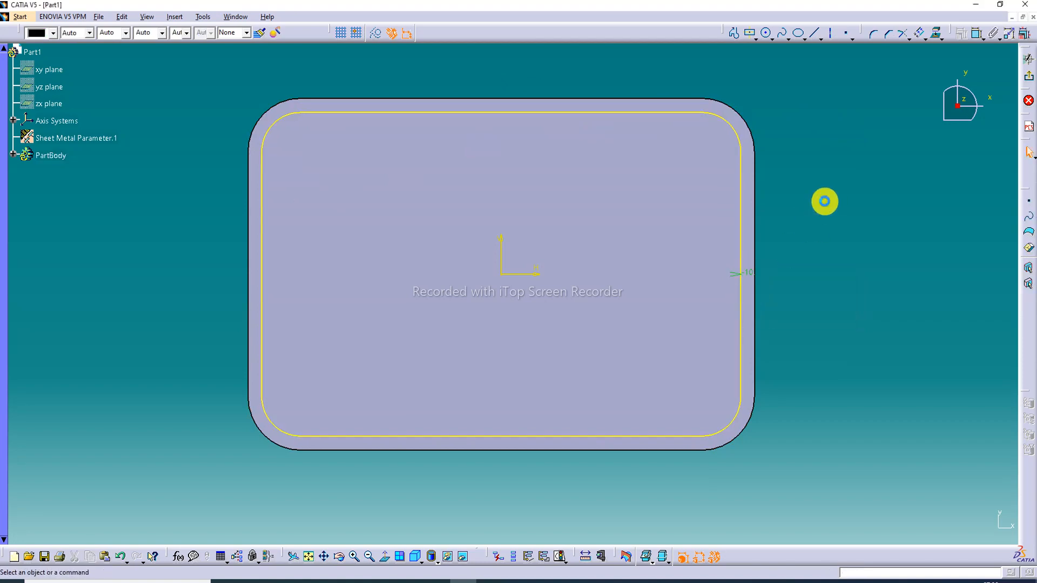
pyautogui.click(1030, 81)
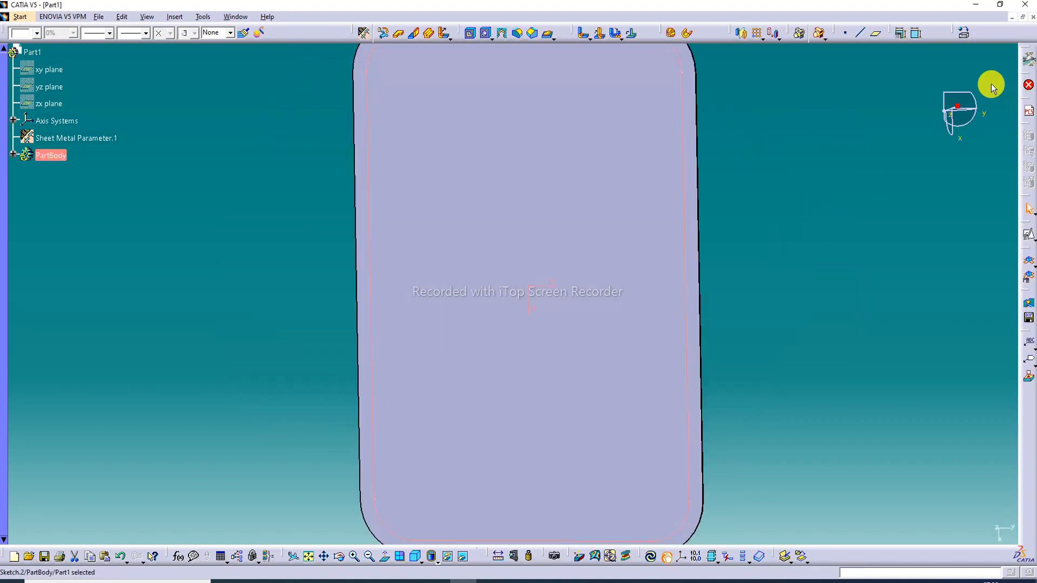
# Start a surface stamp from the offset sketch profile on the wall and set its height H to 6.4 mm
pyautogui.click(552, 37)
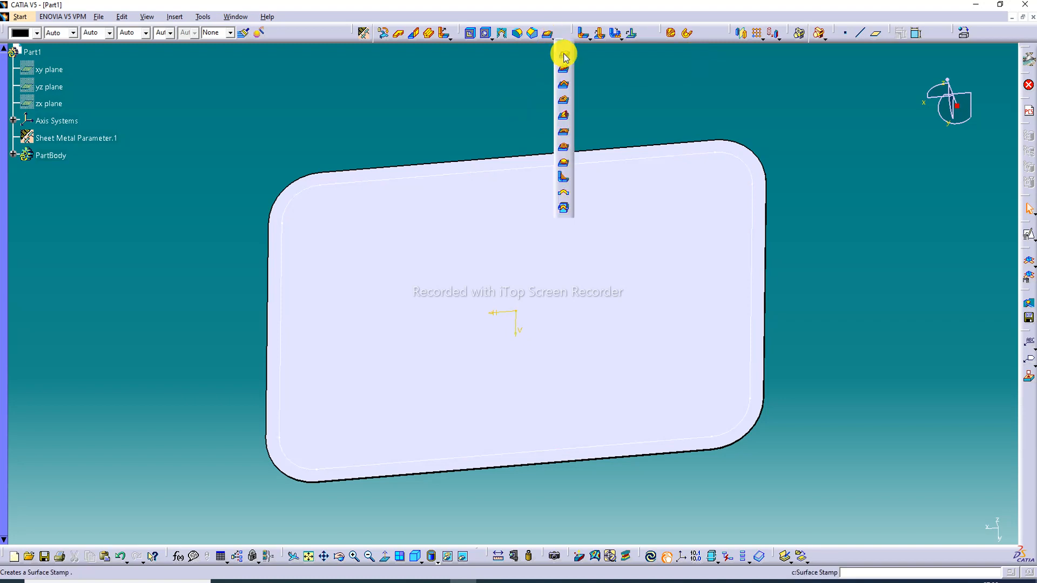
pyautogui.click(563, 56)
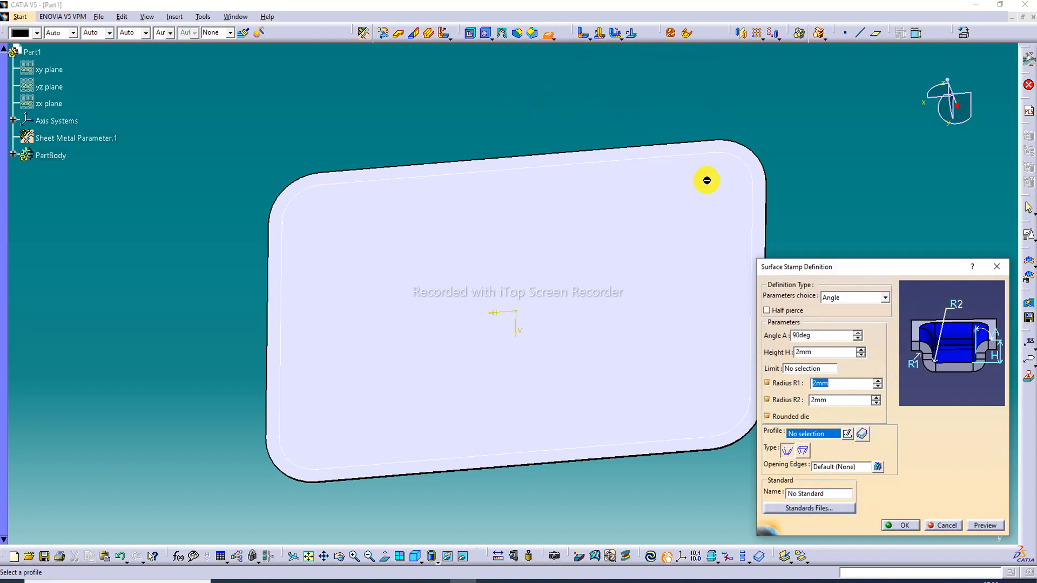
pyautogui.click(716, 153)
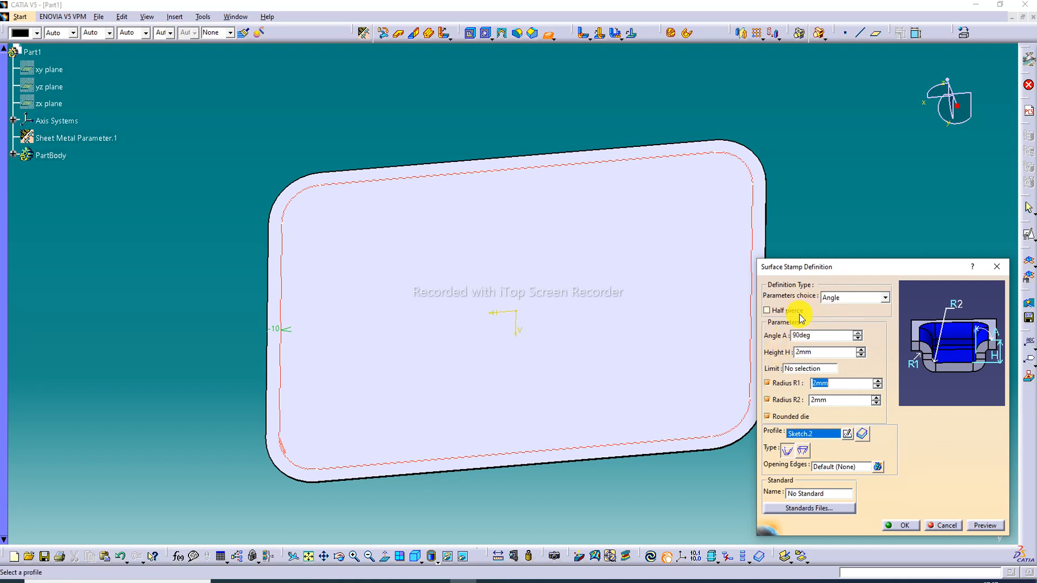
pyautogui.doubleClick(821, 353)
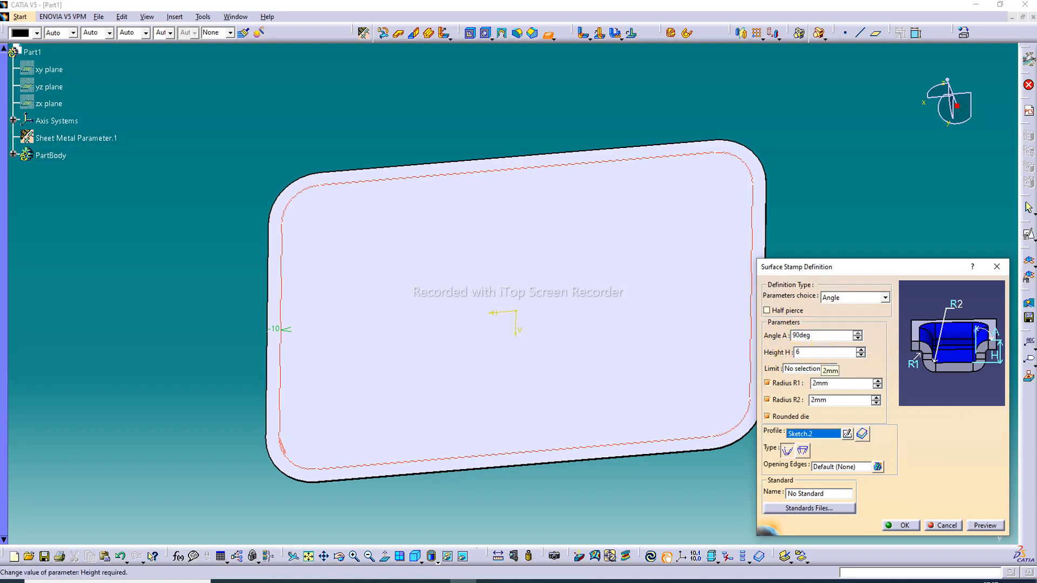
pyautogui.click(843, 383)
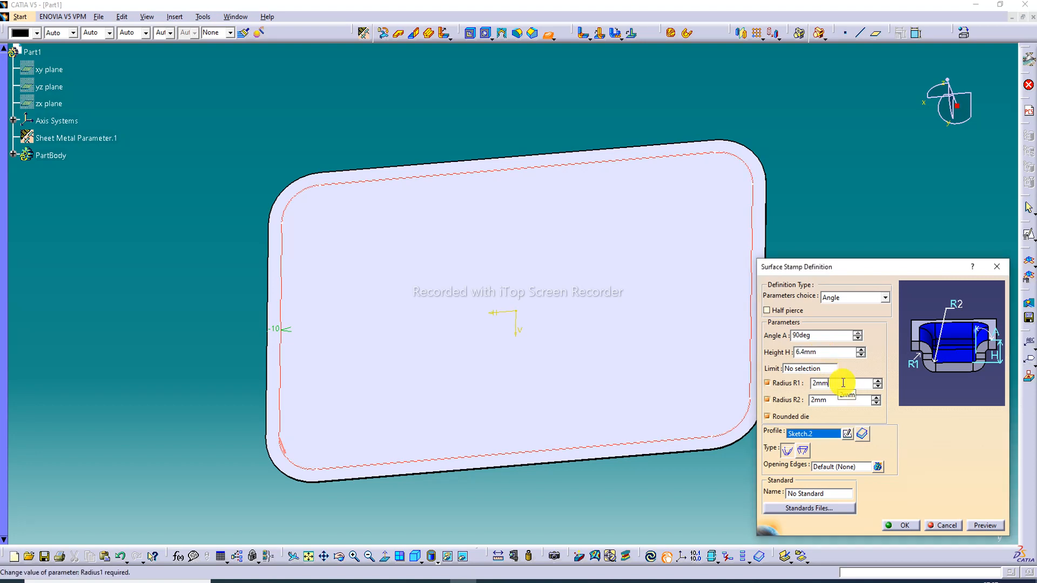
# Set the surface stamp's radius R1 to 3.3 mm and R2 to 3.4 mm, then create the stamp
pyautogui.moveTo(598, 319); pyautogui.dragTo(572, 100, button='middle')
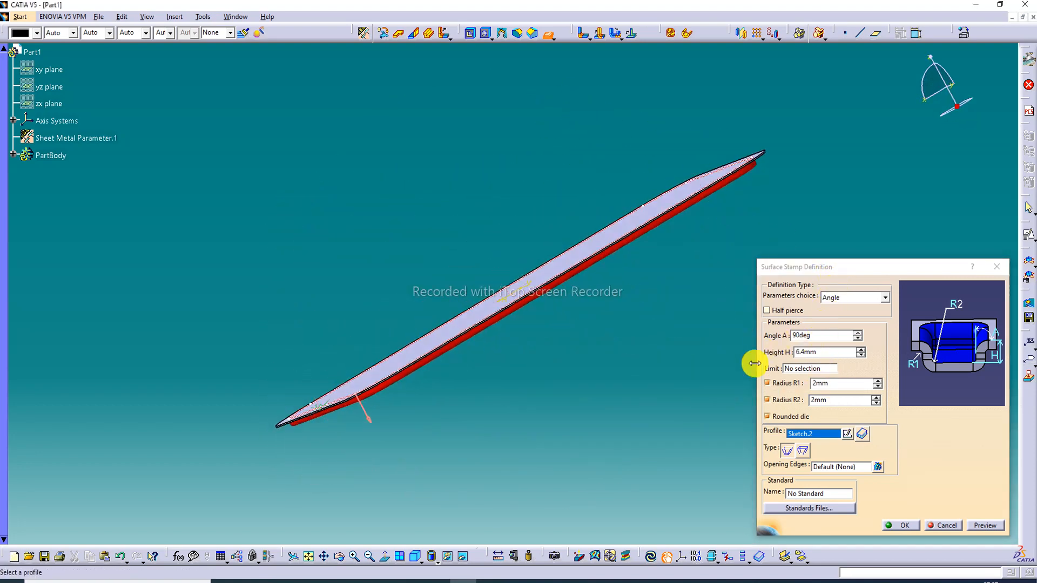
pyautogui.click(823, 389)
pyautogui.moveTo(836, 385); pyautogui.dragTo(788, 387)
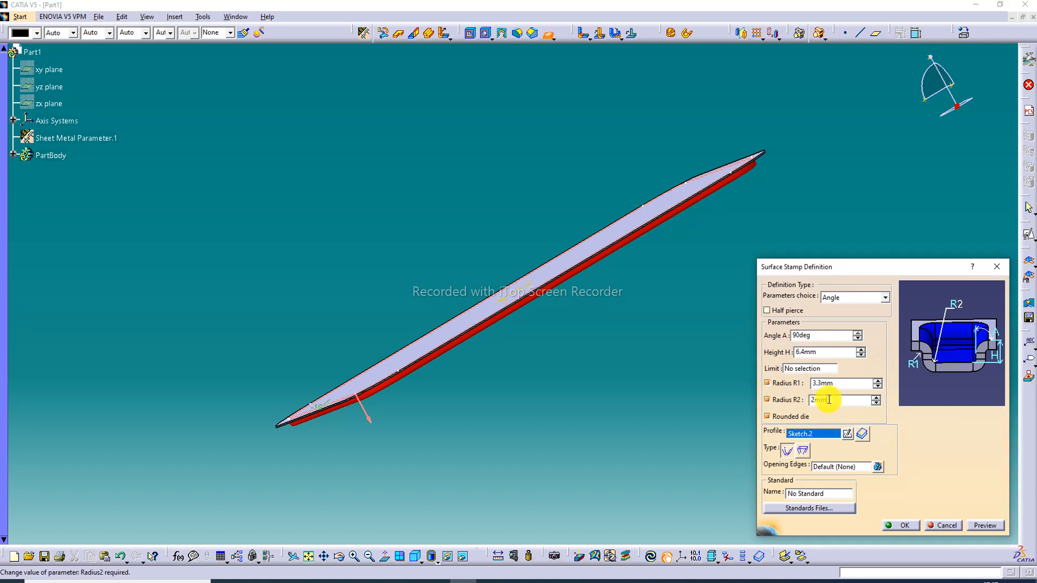
pyautogui.moveTo(812, 399); pyautogui.dragTo(783, 402)
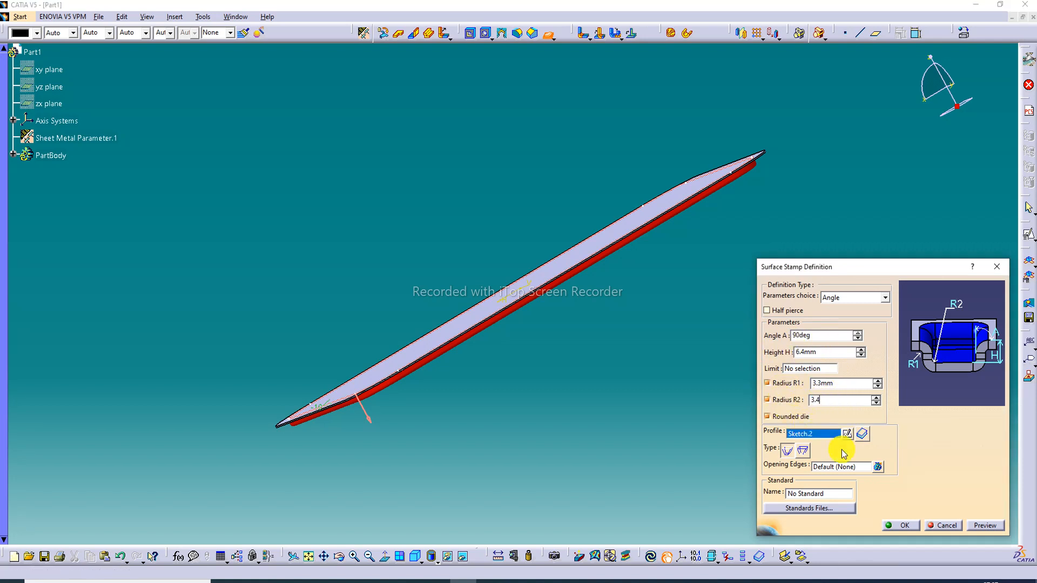
pyautogui.click(985, 527)
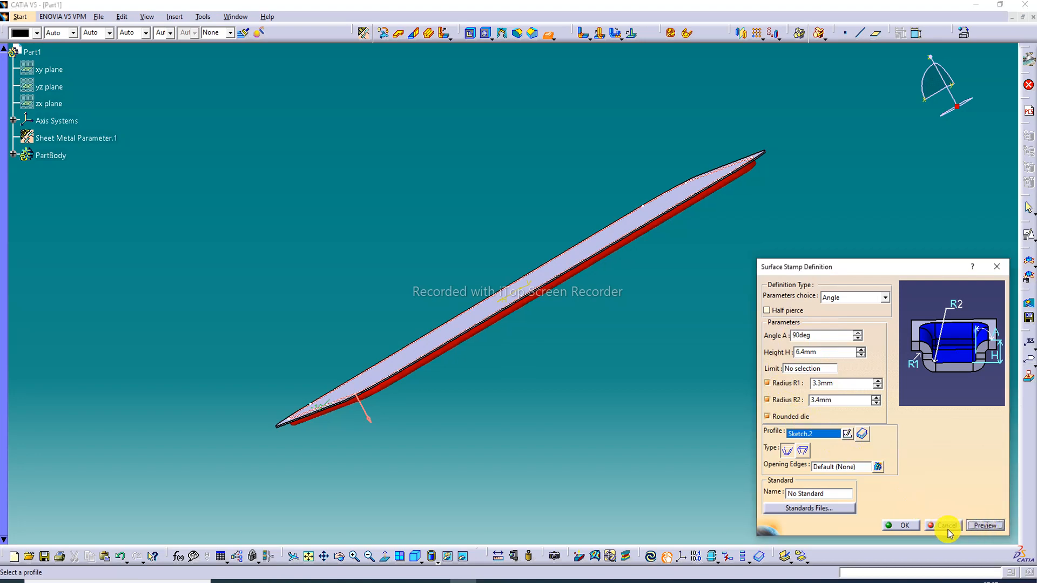
pyautogui.click(752, 415)
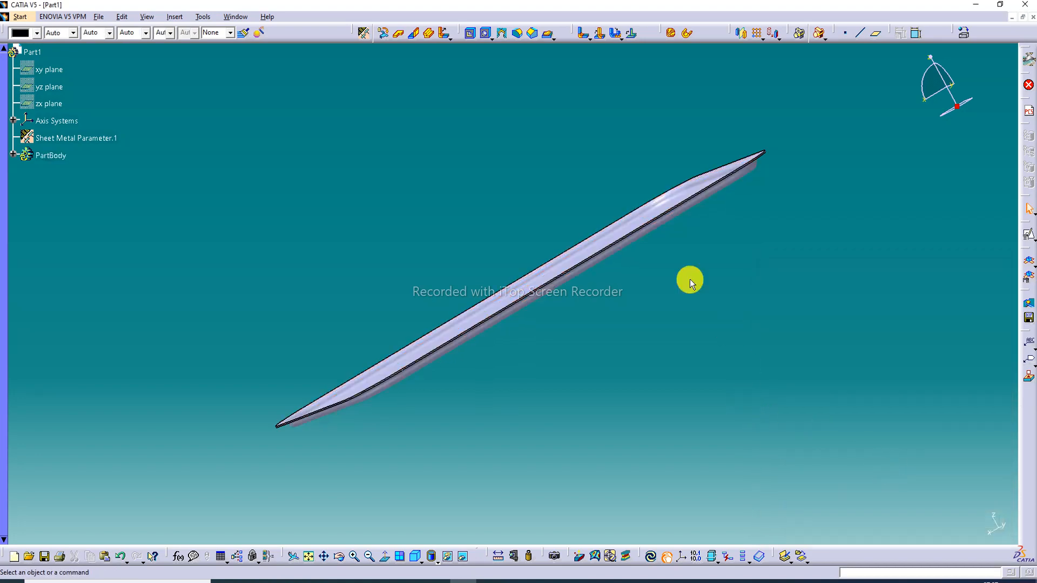
# Start a positioned sketch on the flat recessed floor face of the surface stamp
pyautogui.moveTo(670, 200); pyautogui.dragTo(340, 202, button='middle')
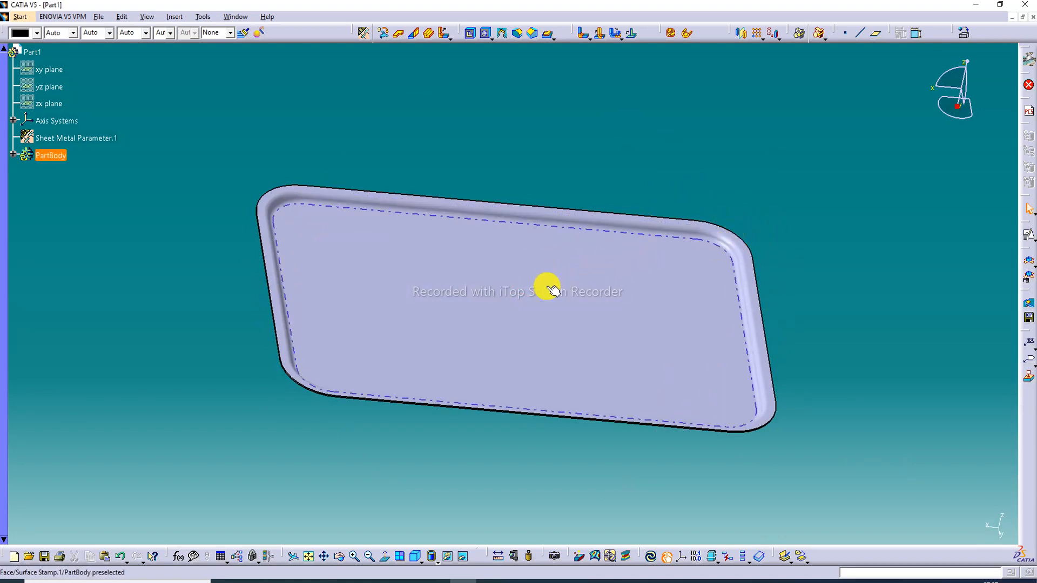
pyautogui.click(534, 284)
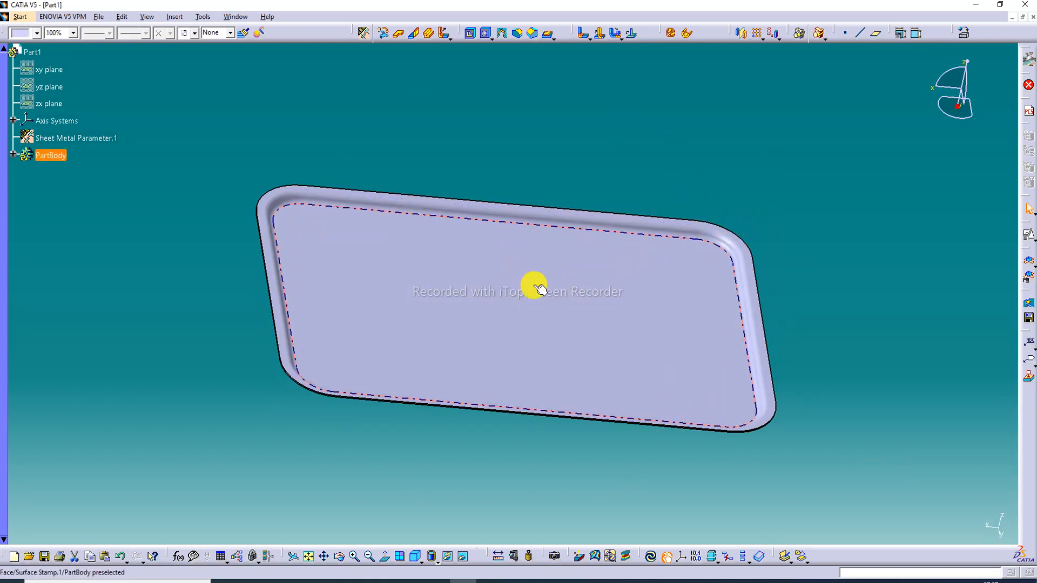
pyautogui.click(1027, 238)
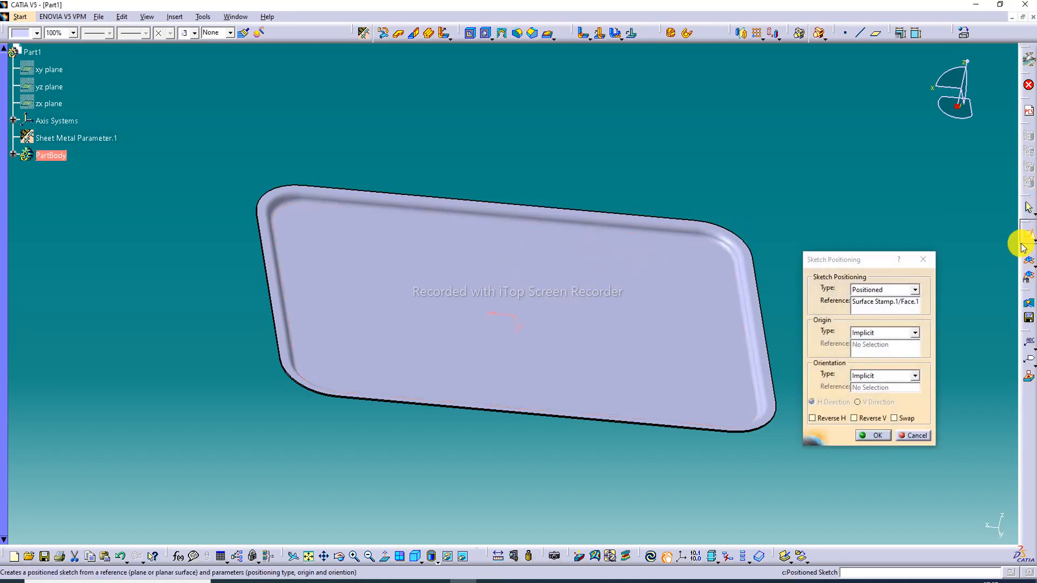
pyautogui.click(873, 436)
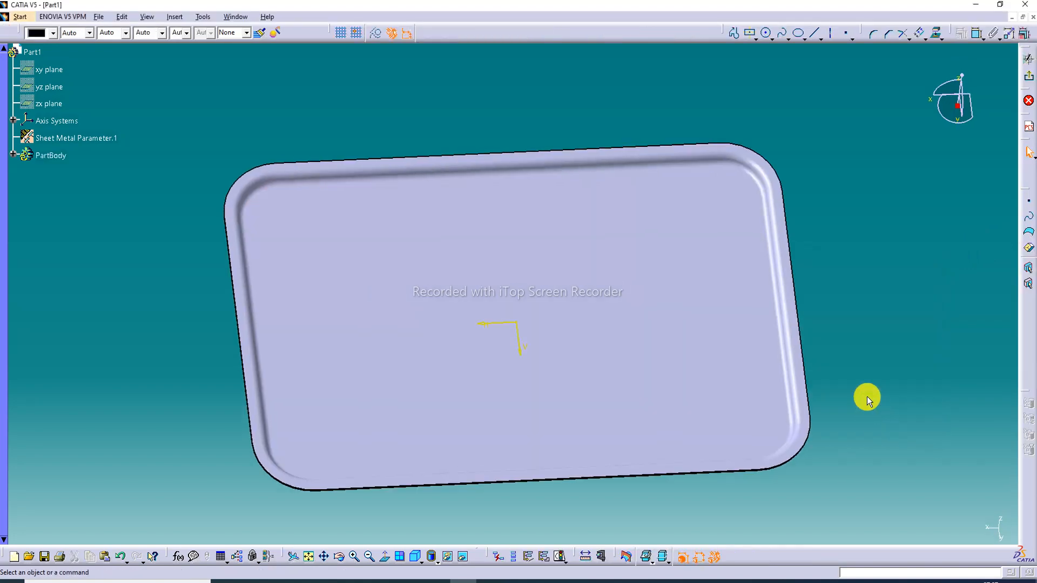
# Sketch a circle about 159 mm in diameter in the left half of the floor, centred on the horizontal axis
pyautogui.moveTo(547, 174)
pyautogui.mouseDown(button='middle')
pyautogui.moveTo(552, 201)
pyautogui.moveTo(554, 191)
pyautogui.mouseUp(button='middle')
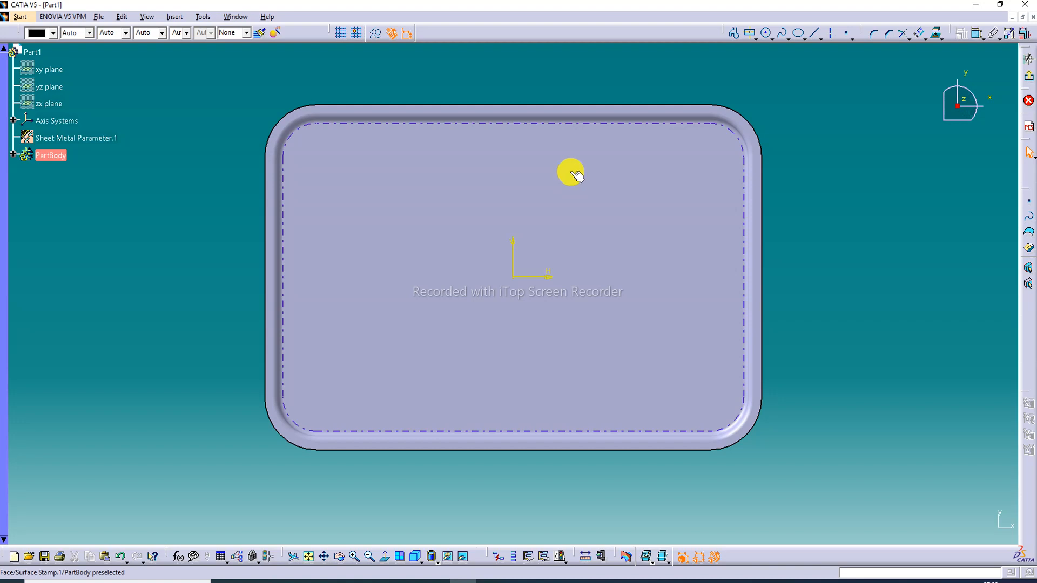
pyautogui.moveTo(473, 180); pyautogui.dragTo(475, 165, button='middle')
pyautogui.click(473, 180)
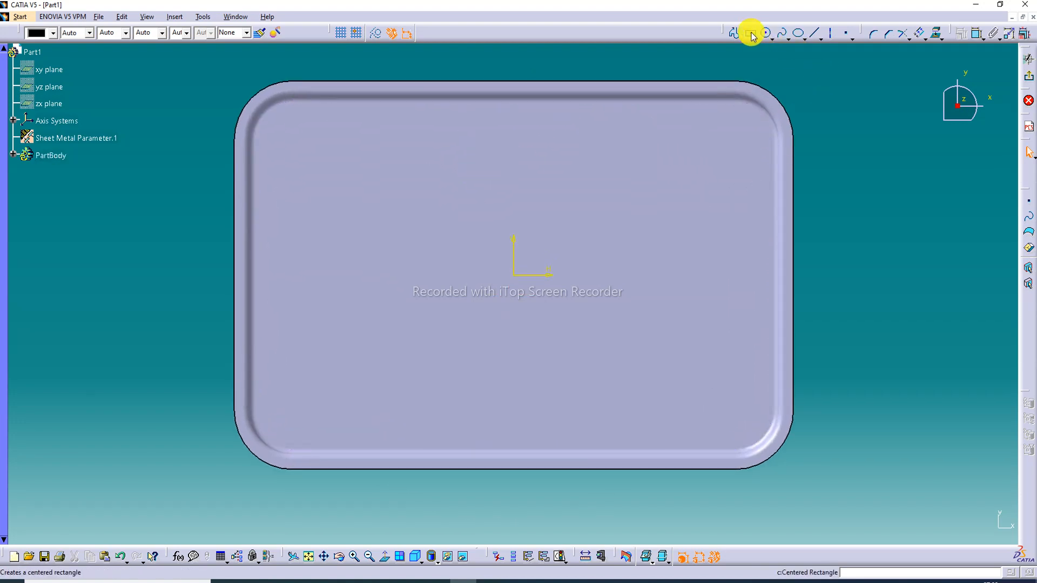
pyautogui.click(768, 33)
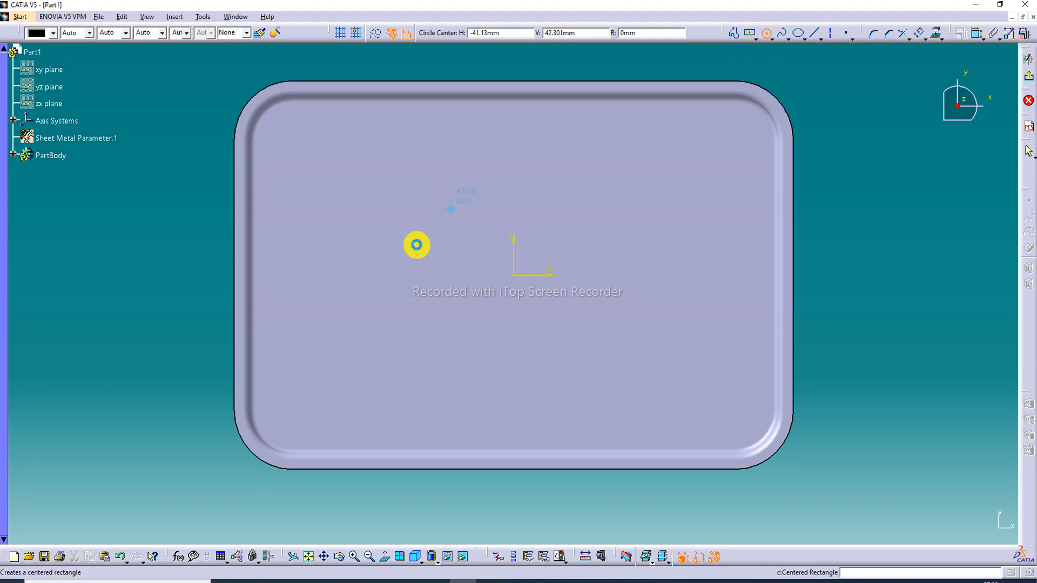
pyautogui.click(386, 275)
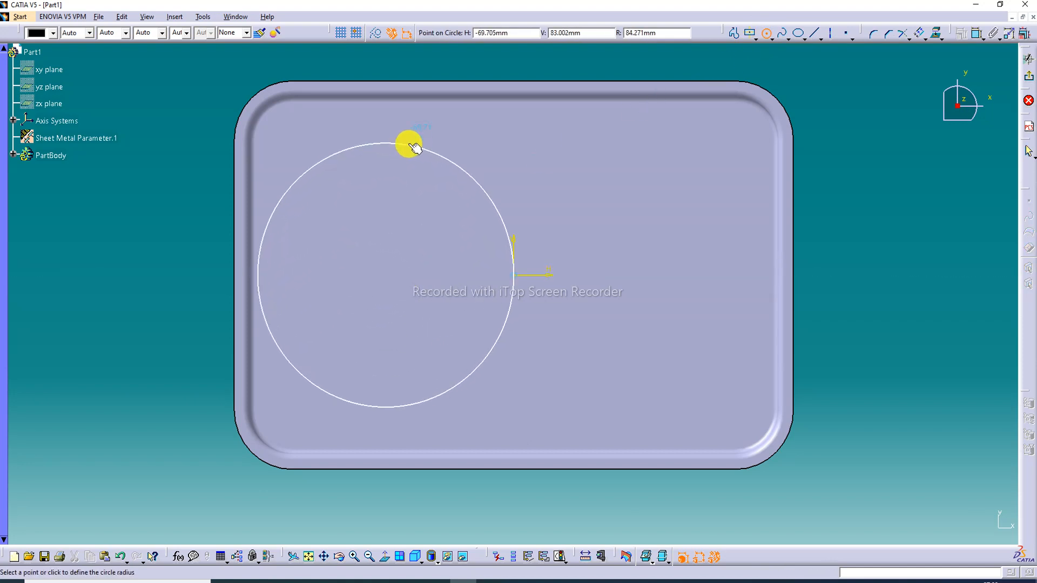
pyautogui.click(415, 156)
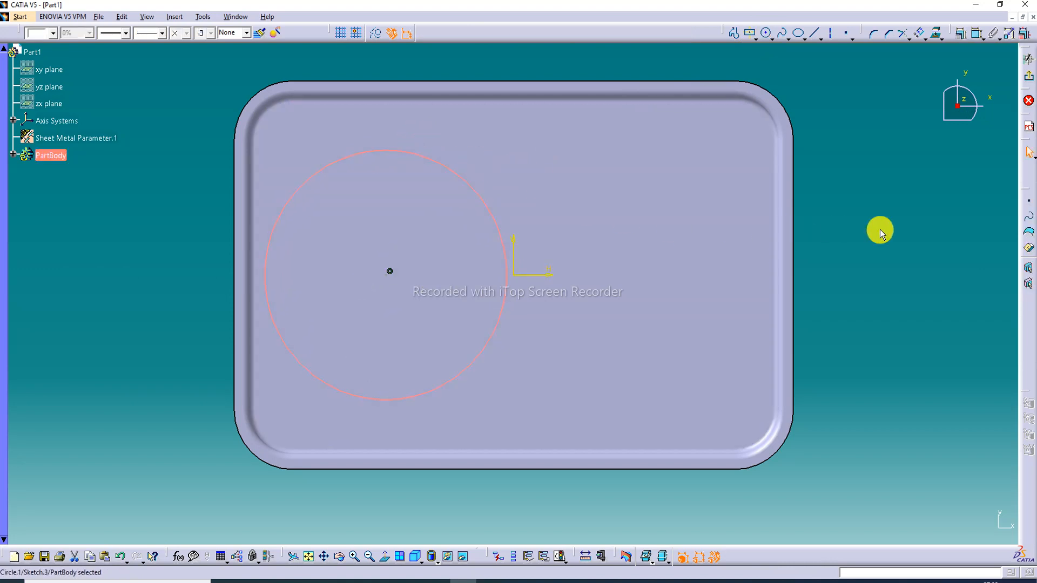
# Sketch a centred rectangle about 129 mm wide and 95 mm high in the upper right area of the floor
pyautogui.click(756, 35)
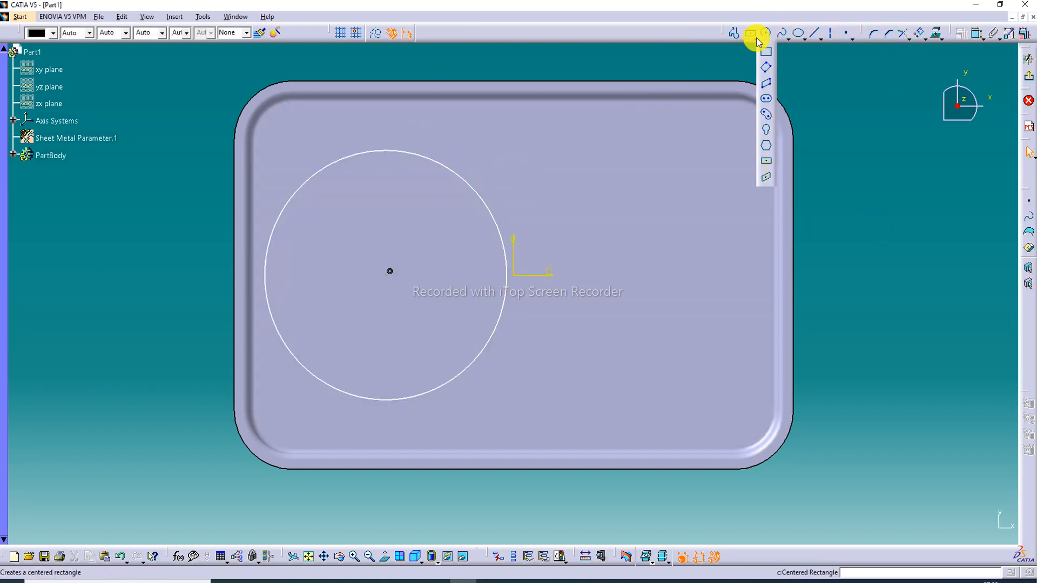
pyautogui.click(767, 160)
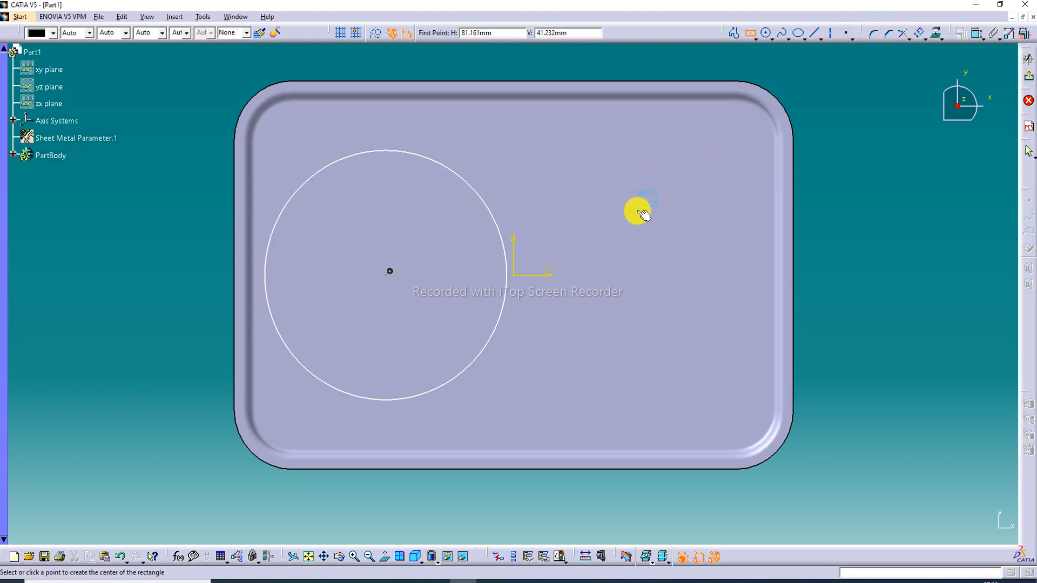
pyautogui.click(634, 206)
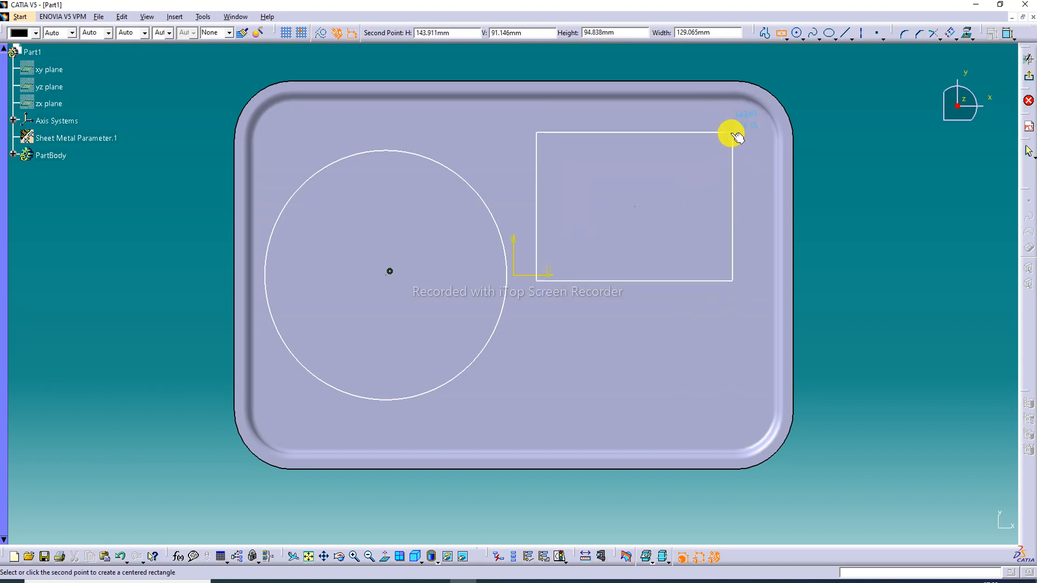
pyautogui.click(732, 132)
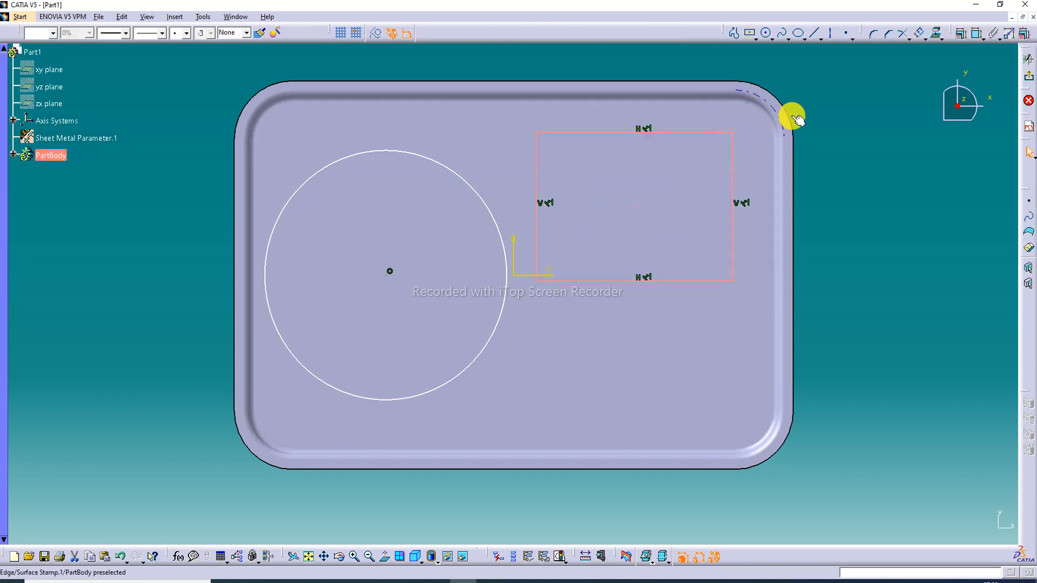
# Sketch a second centred rectangle about 133 mm wide and 70 mm high directly below the first one
pyautogui.click(749, 32)
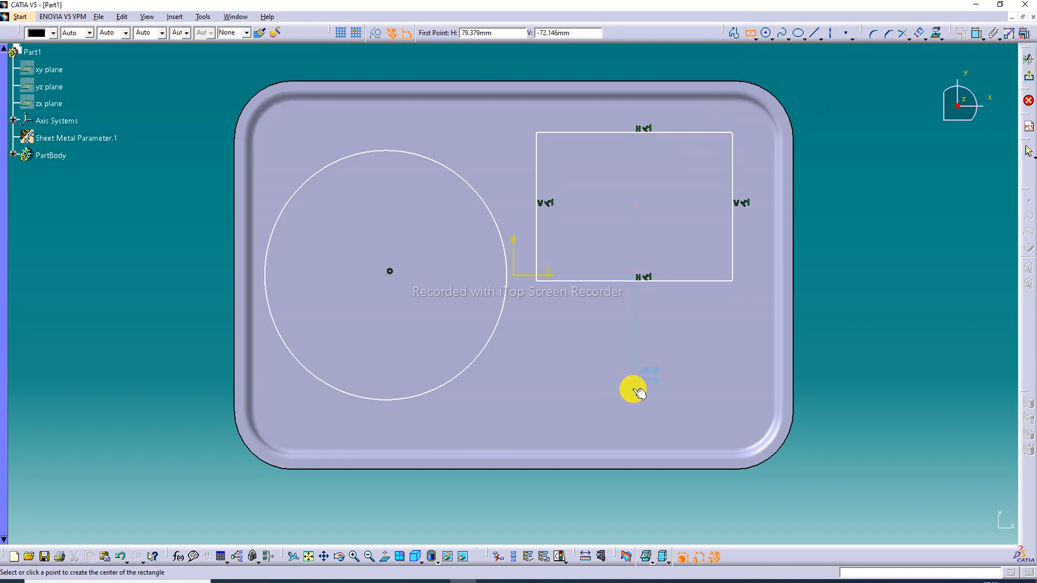
pyautogui.click(635, 388)
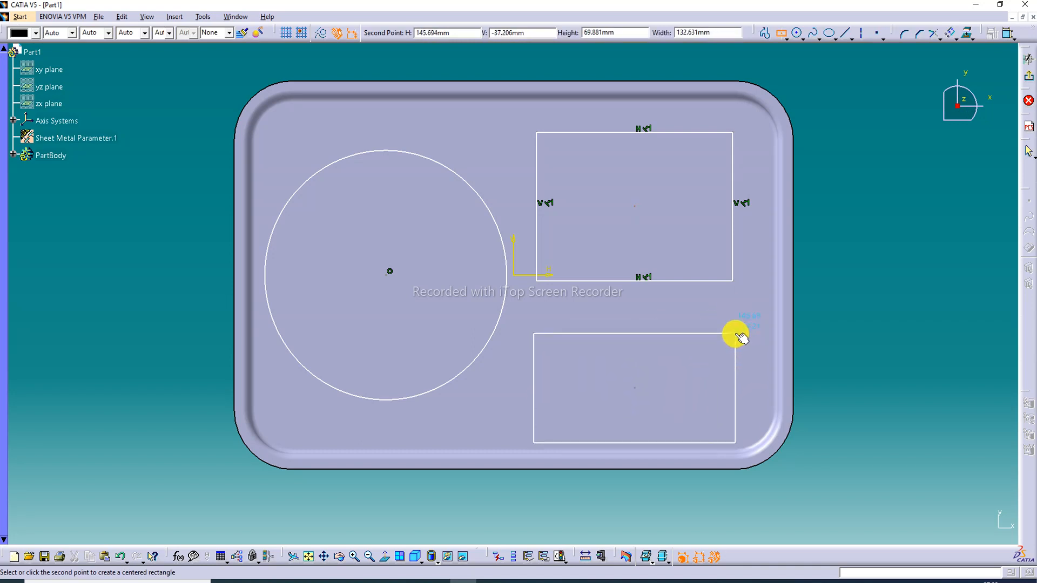
pyautogui.click(737, 334)
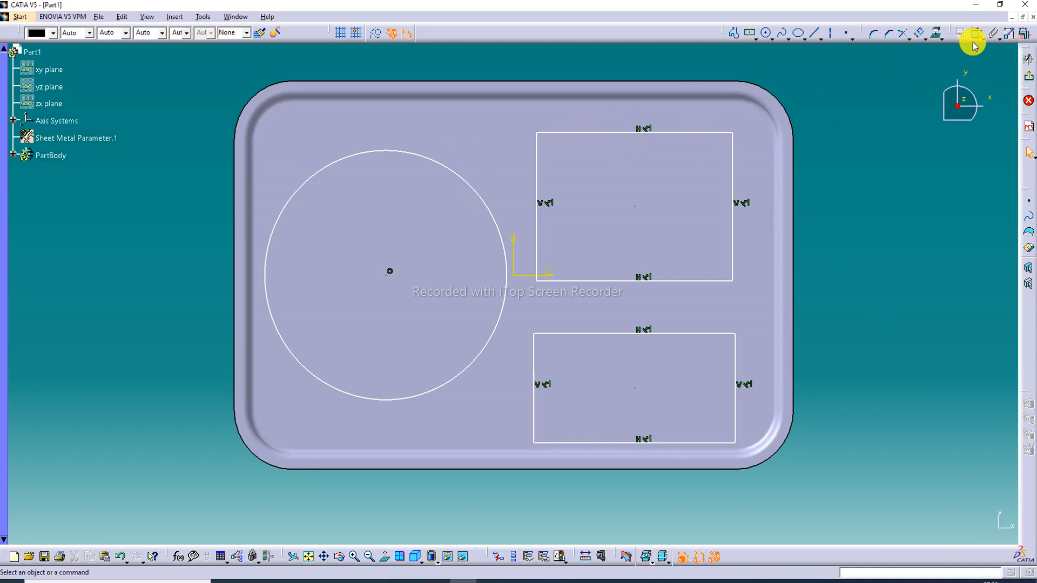
# Round all corners of both rectangles with an 18 mm radius using the Corner command
pyautogui.click(875, 35)
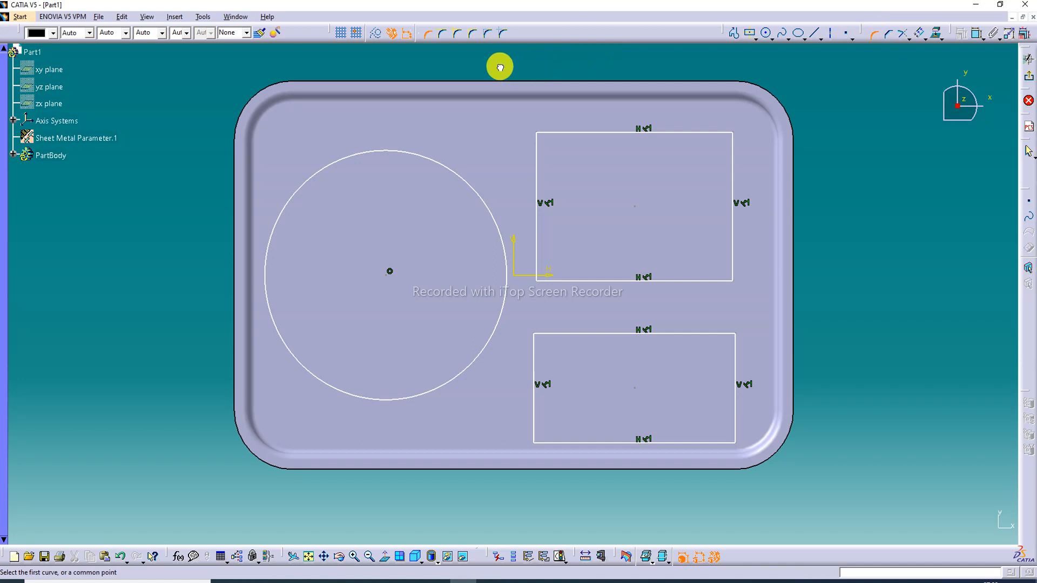
pyautogui.click(762, 467)
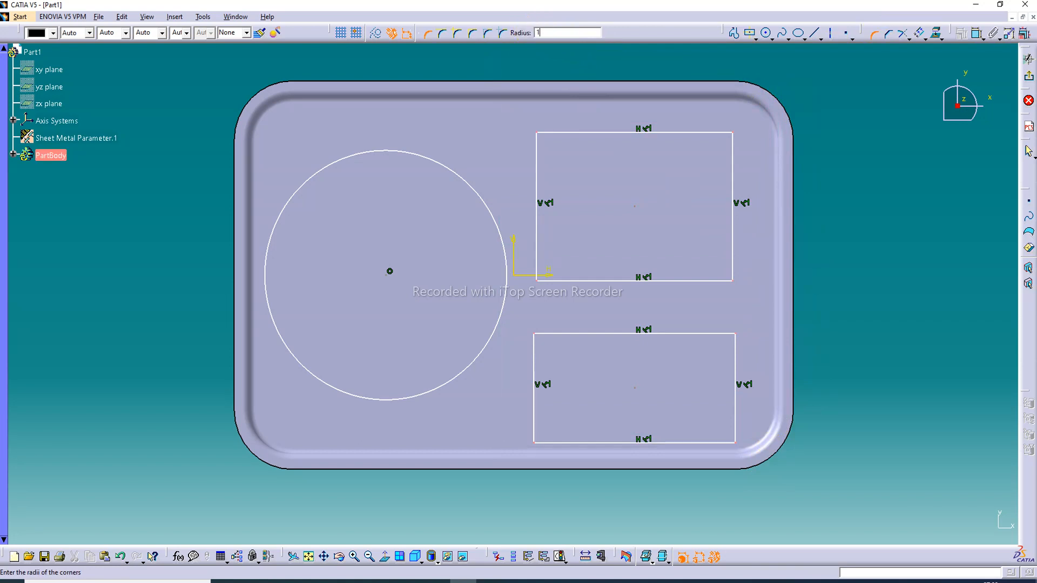
pyautogui.press('Return')
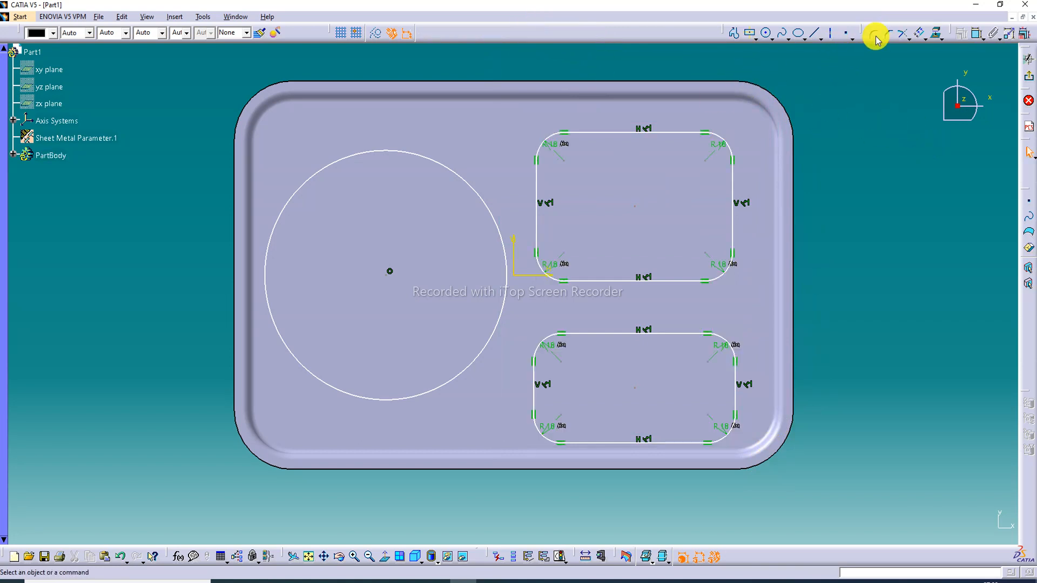
# Dimension the circle's diameter and the horizontal distance from its centre to the left edge of the stamped floor
pyautogui.click(977, 35)
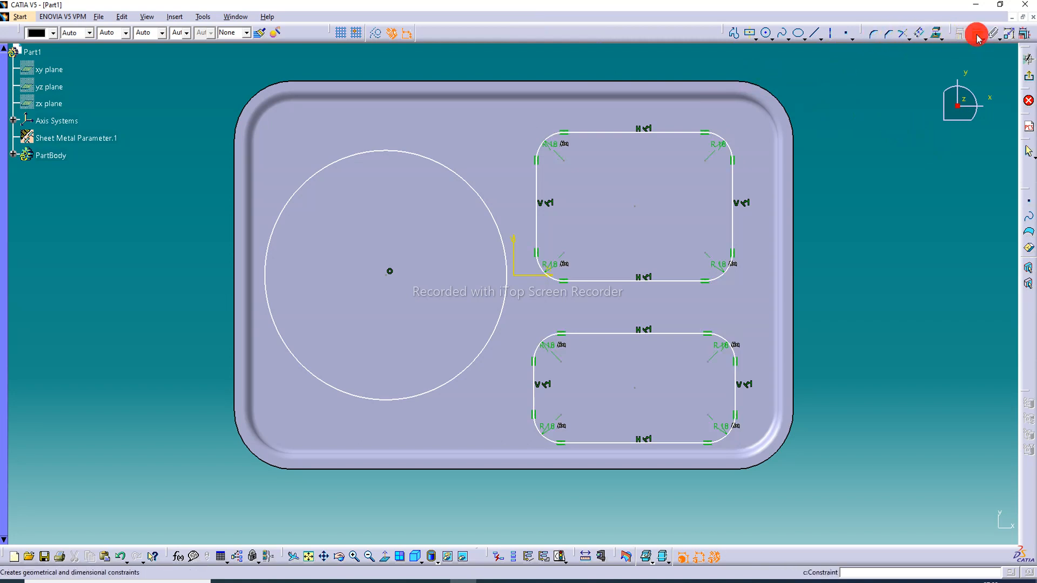
pyautogui.click(396, 152)
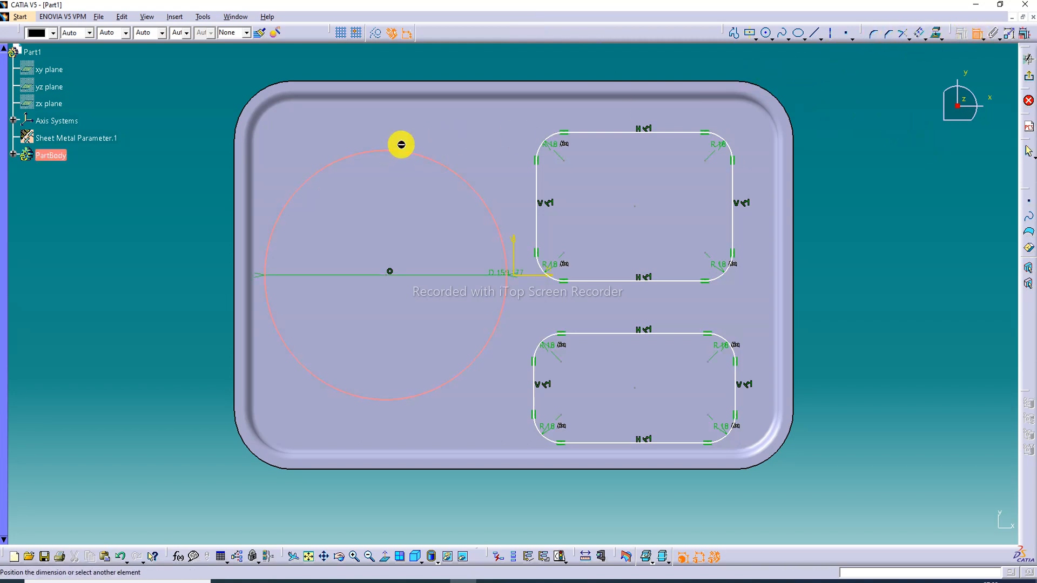
pyautogui.click(483, 63)
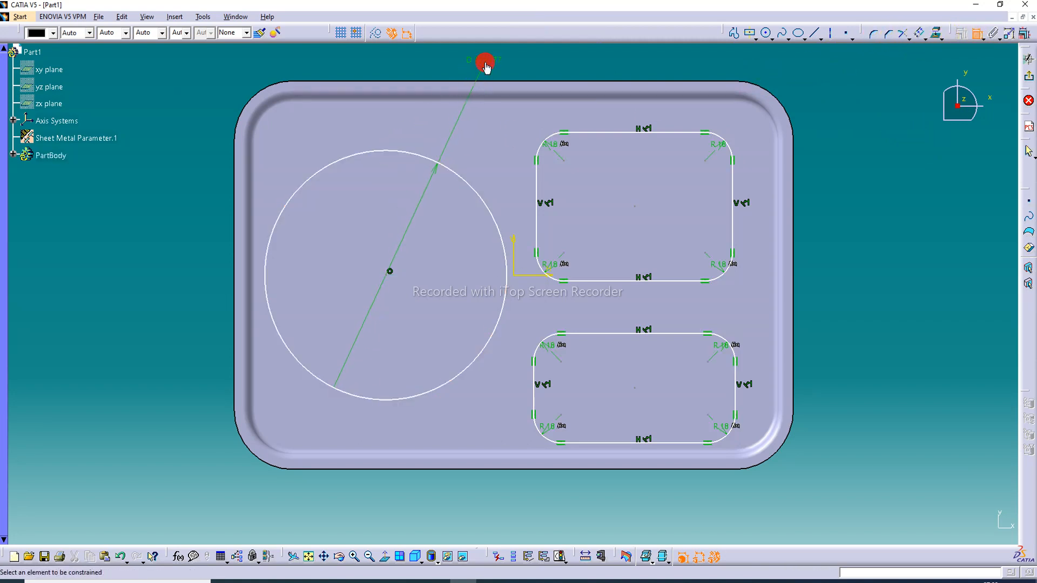
pyautogui.click(389, 274)
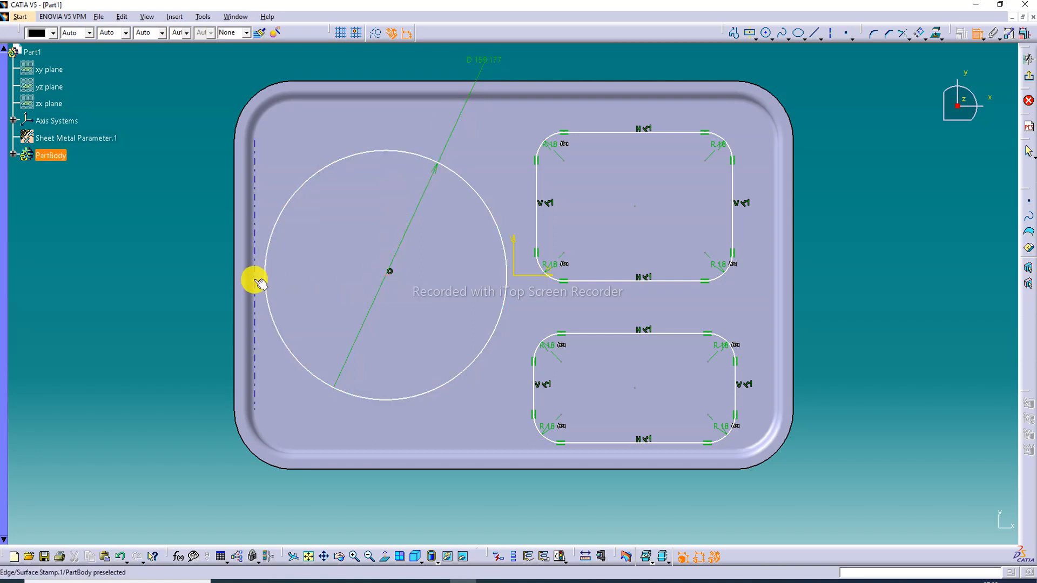
pyautogui.click(257, 282)
pyautogui.click(314, 66)
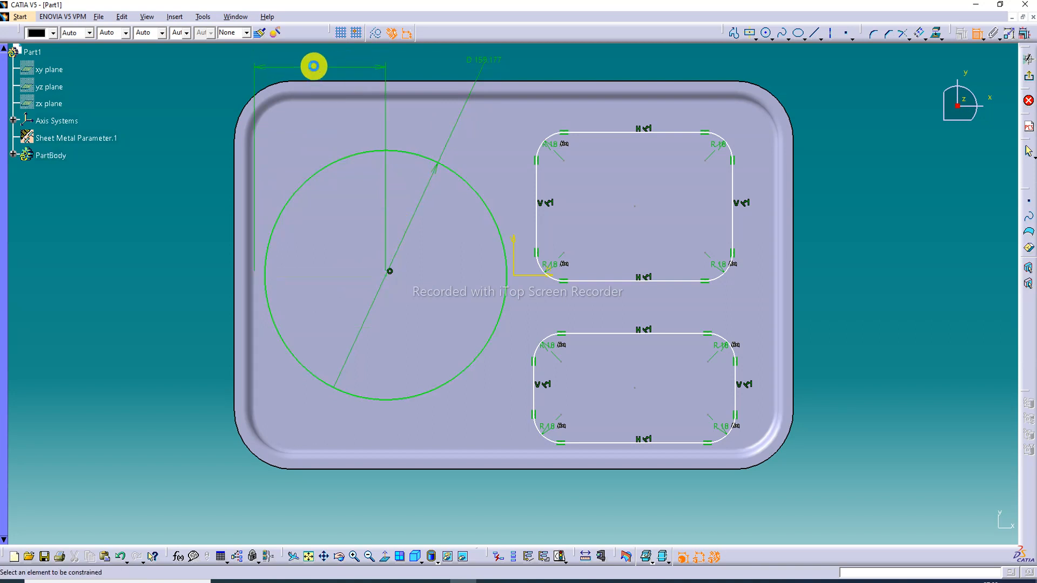
pyautogui.moveTo(473, 157); pyautogui.dragTo(504, 162, button='middle')
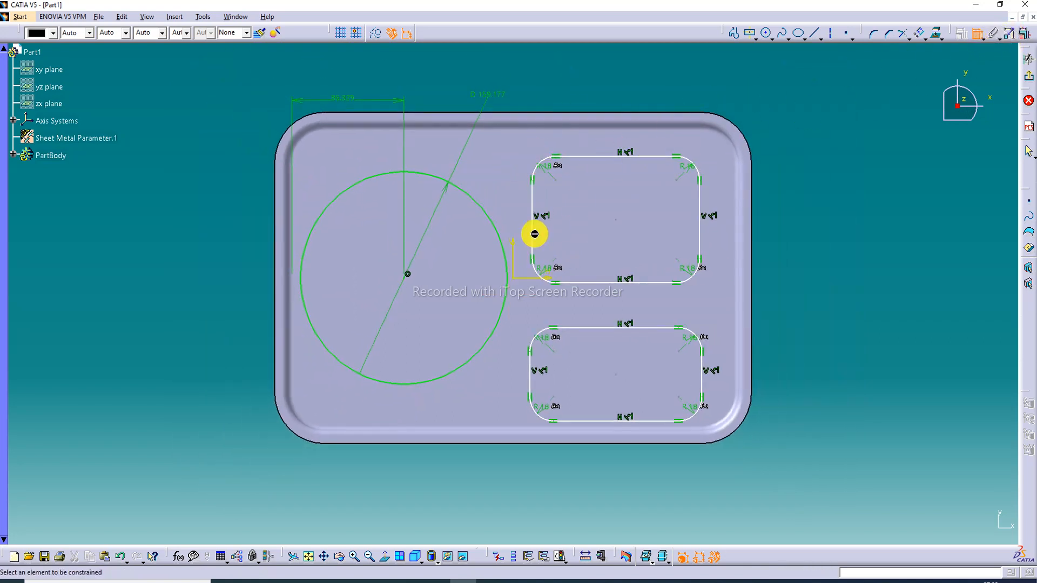
# Dimension the width and height of the upper rounded rectangle
pyautogui.click(533, 234)
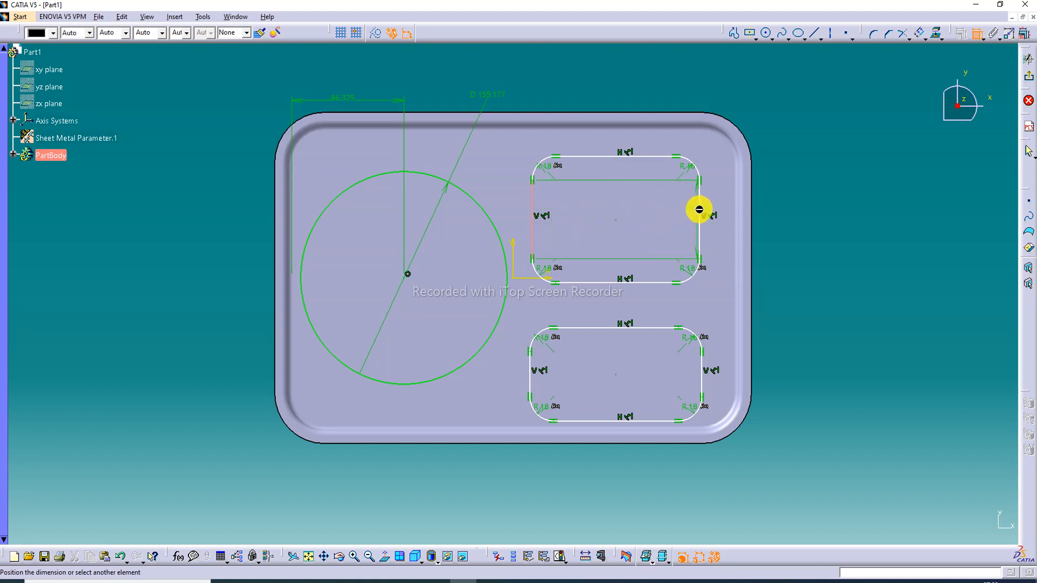
pyautogui.click(699, 210)
pyautogui.click(654, 79)
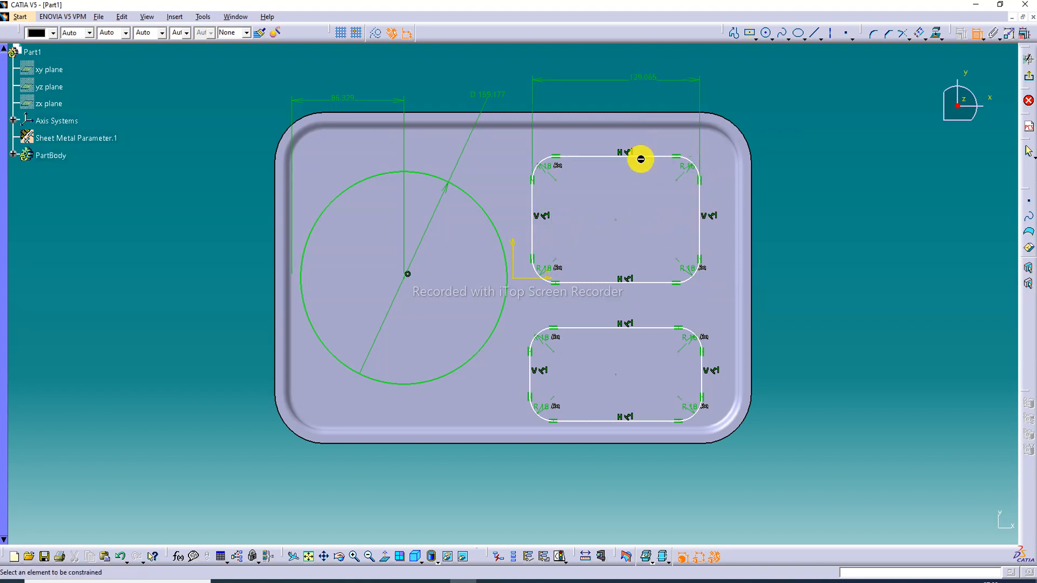
pyautogui.click(641, 157)
pyautogui.click(648, 282)
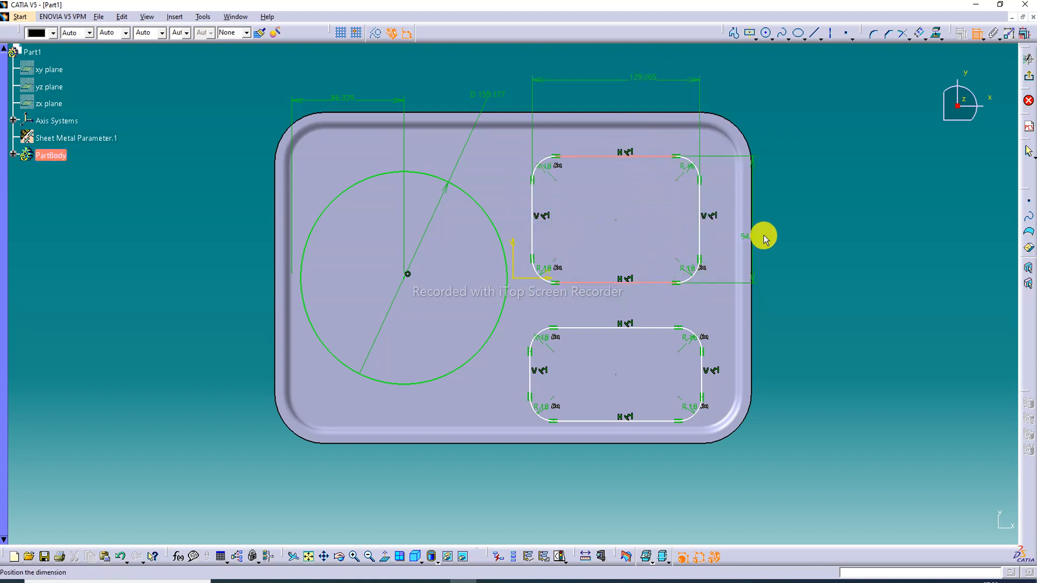
pyautogui.click(791, 223)
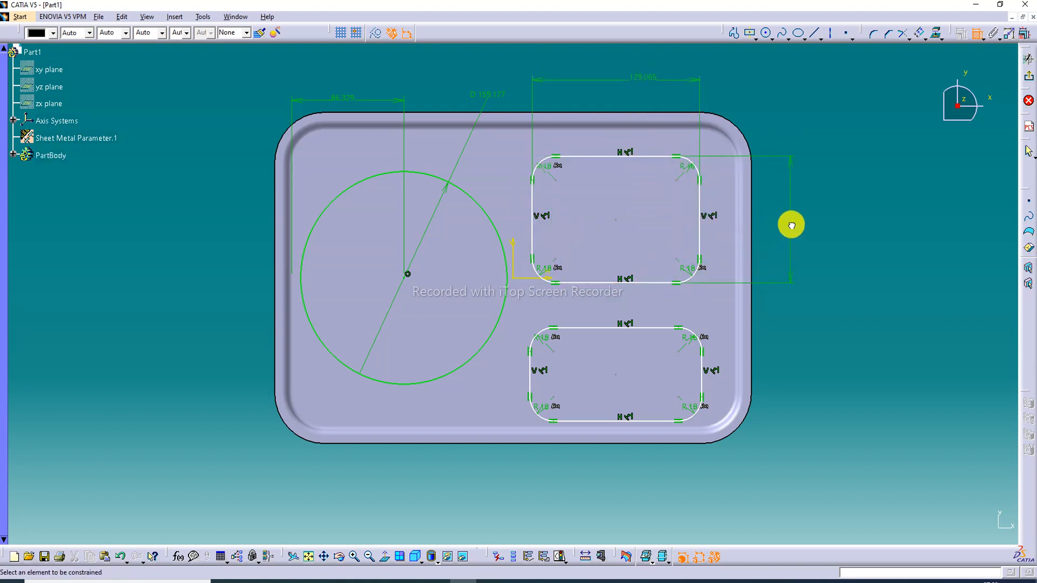
# Dimension the height and width of the lower rounded rectangle
pyautogui.click(652, 329)
pyautogui.click(655, 421)
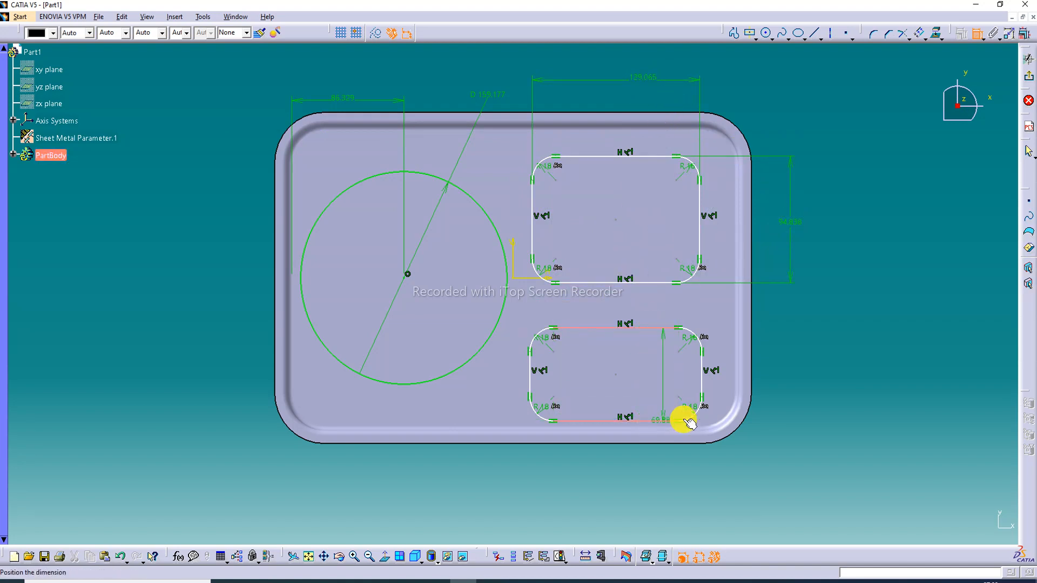
pyautogui.click(782, 378)
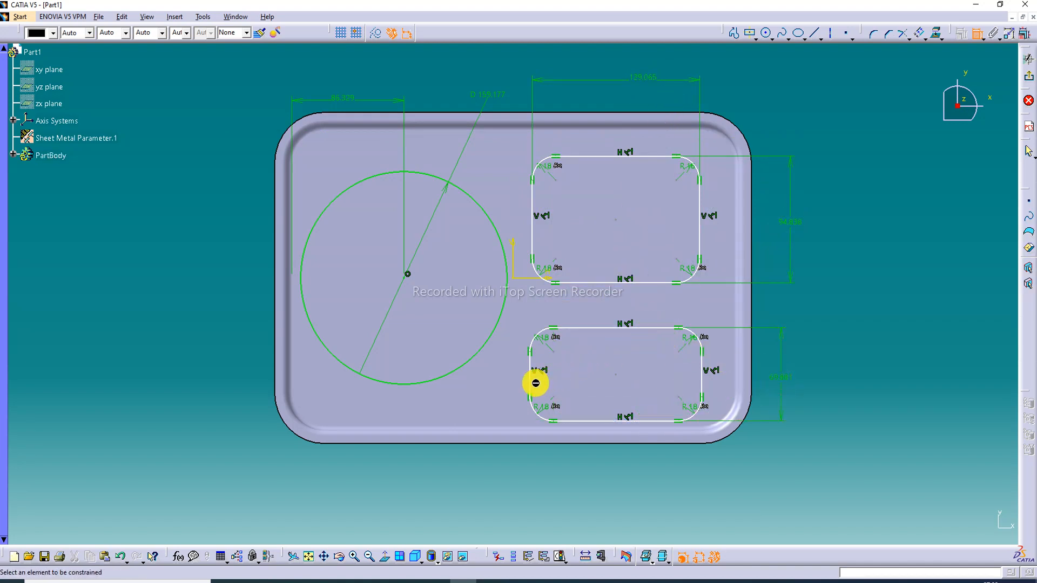
pyautogui.click(530, 378)
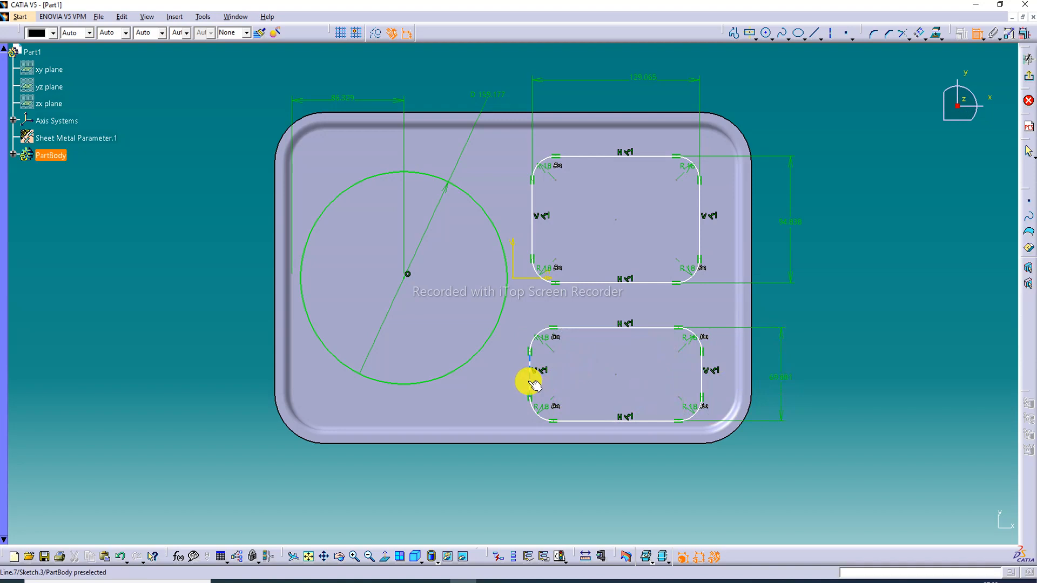
pyautogui.click(702, 368)
pyautogui.click(625, 479)
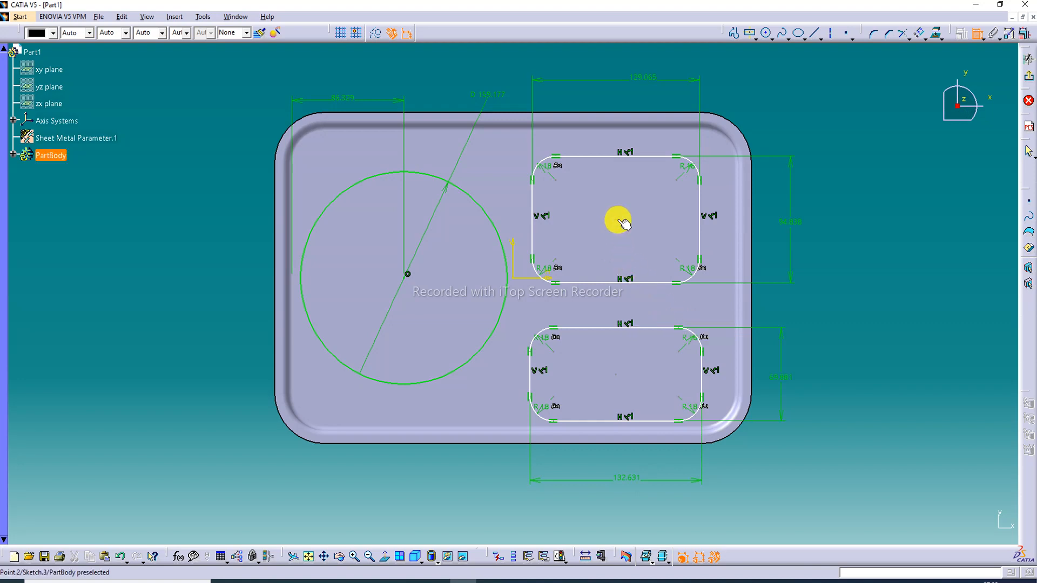
# Dimension the horizontal distance from each rectangle's centre to the right edge of the stamped floor
pyautogui.click(735, 216)
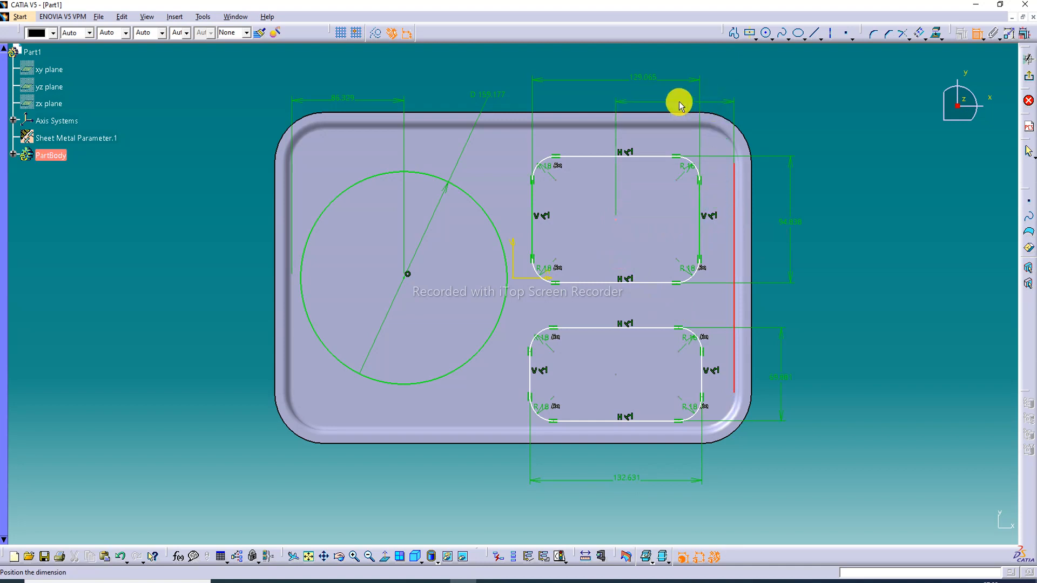
pyautogui.click(670, 95)
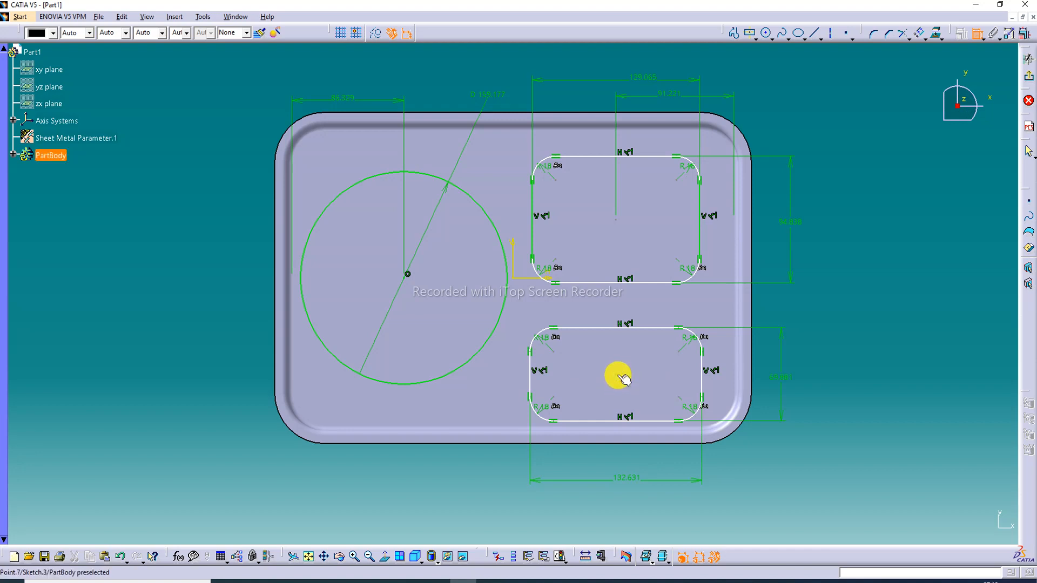
pyautogui.click(738, 377)
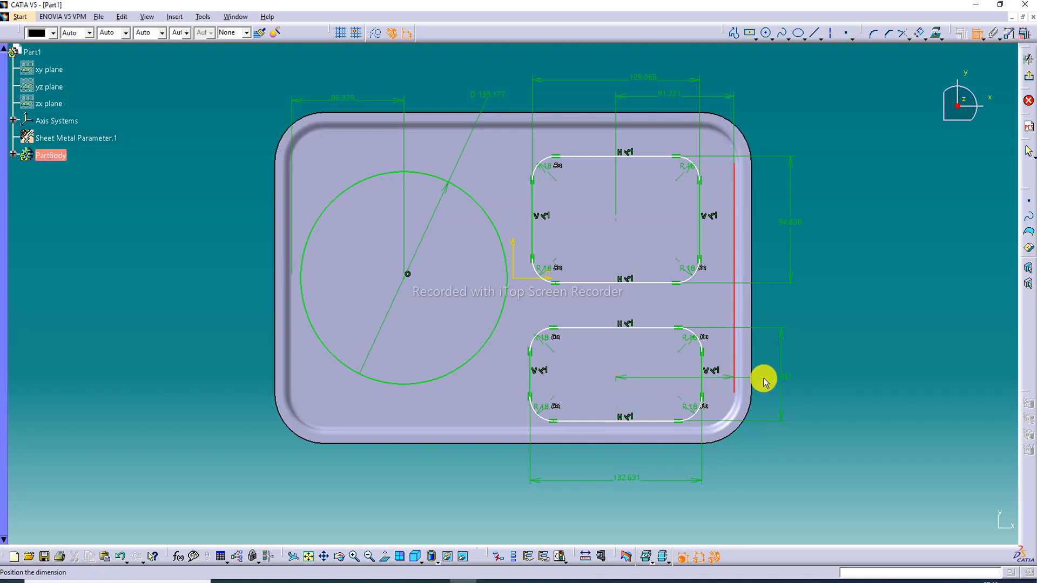
pyautogui.click(752, 466)
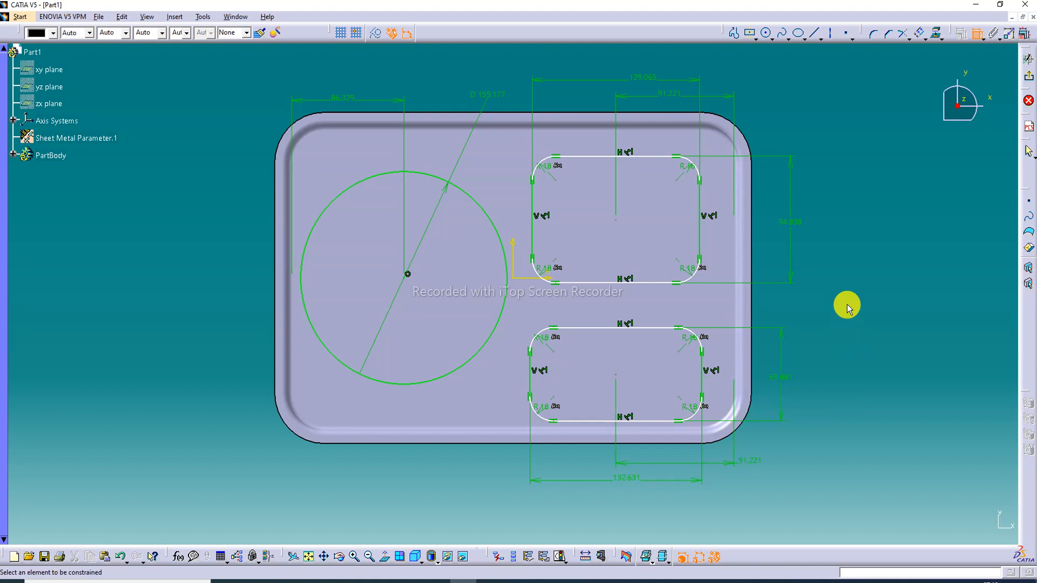
# Dimension the vertical distance between the two rectangle centres and the gap from the floor's top edge to the upper rectangle's top side
pyautogui.click(616, 221)
pyautogui.click(615, 374)
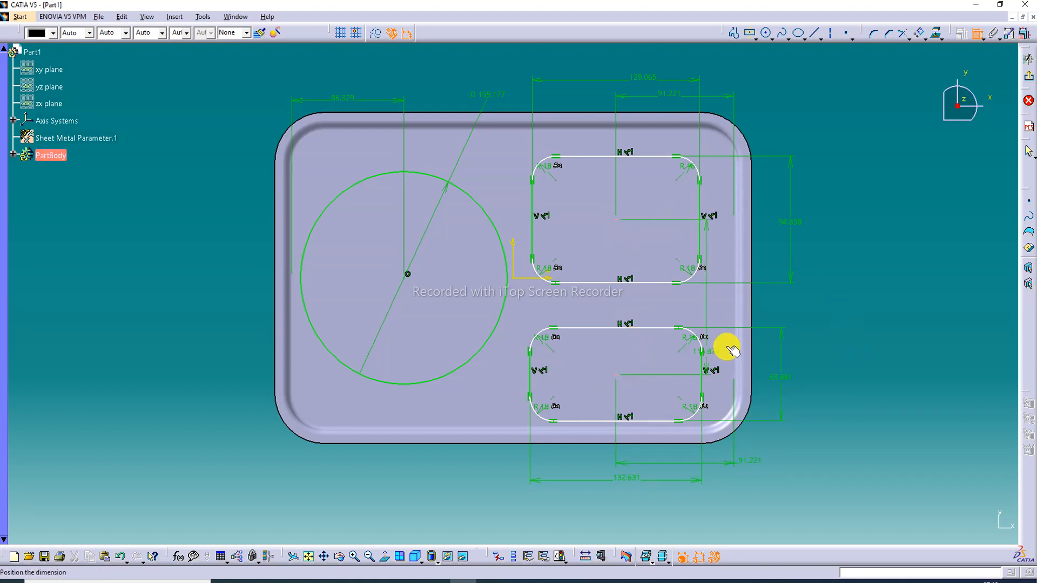
pyautogui.click(830, 280)
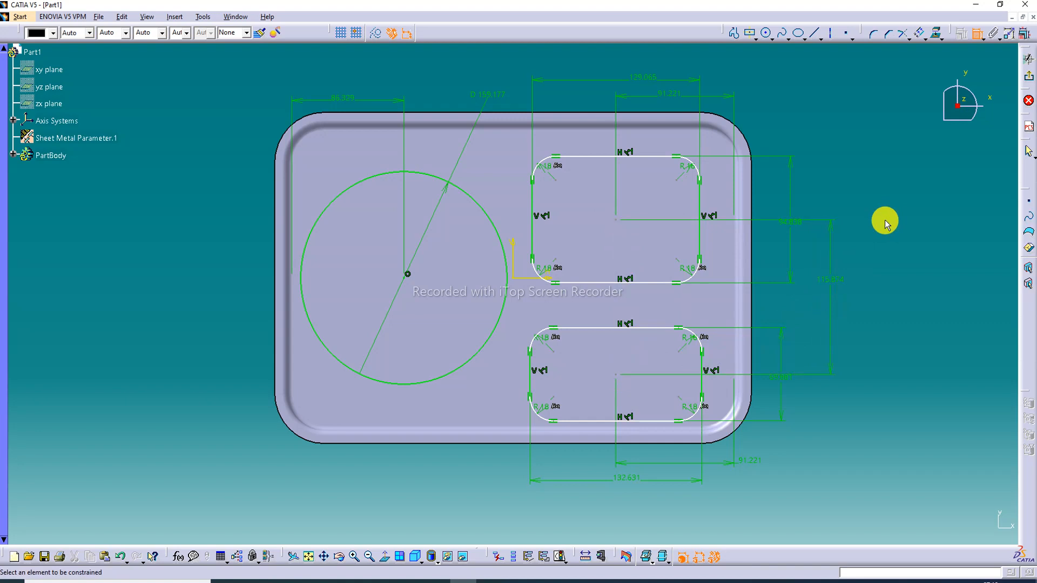
pyautogui.click(652, 132)
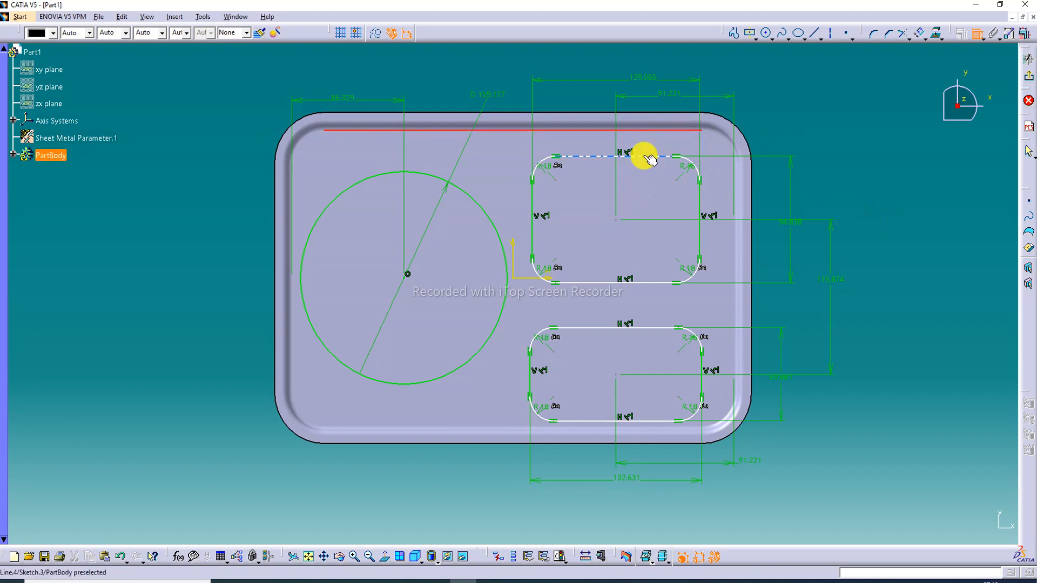
pyautogui.click(651, 157)
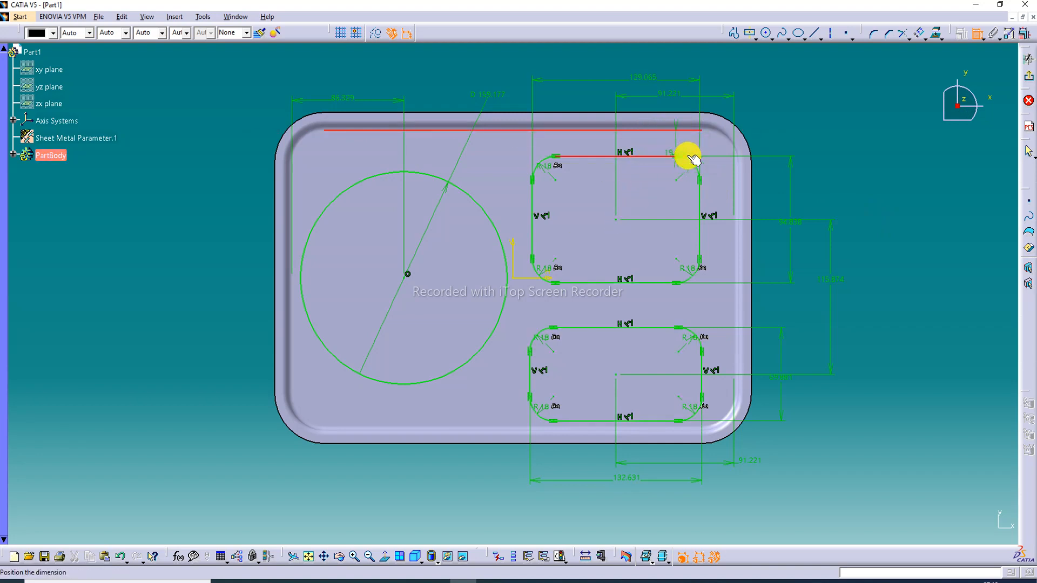
pyautogui.click(809, 146)
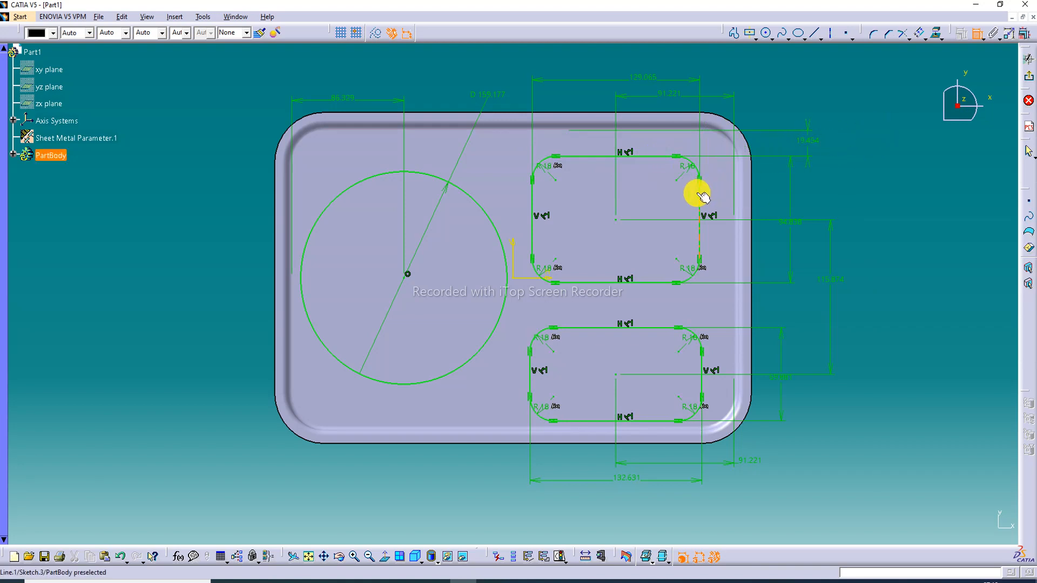
# Add a radius dimension to the upper rectangle's top right corner and end the Constraint command
pyautogui.click(692, 168)
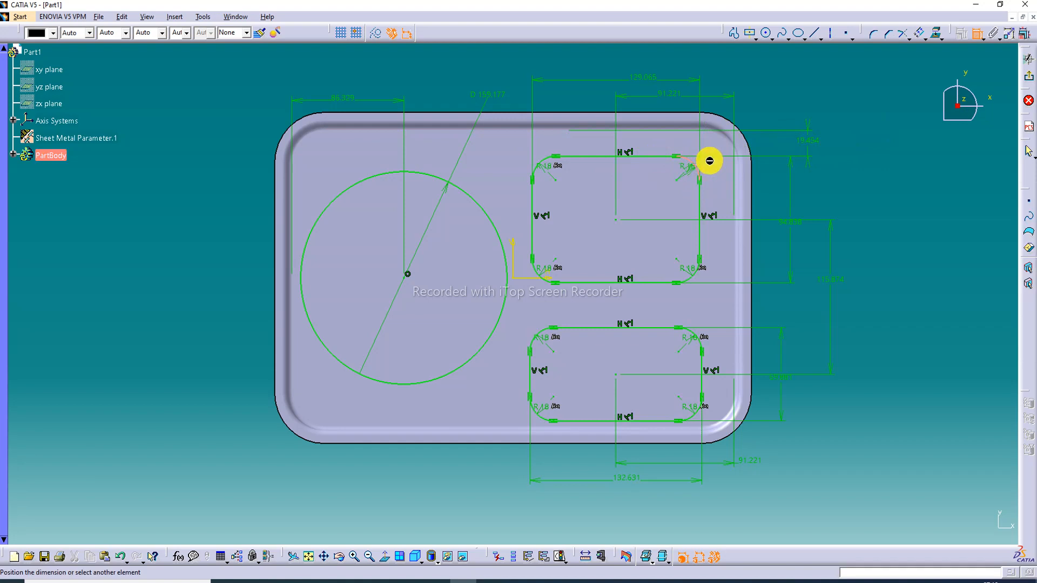
pyautogui.click(789, 98)
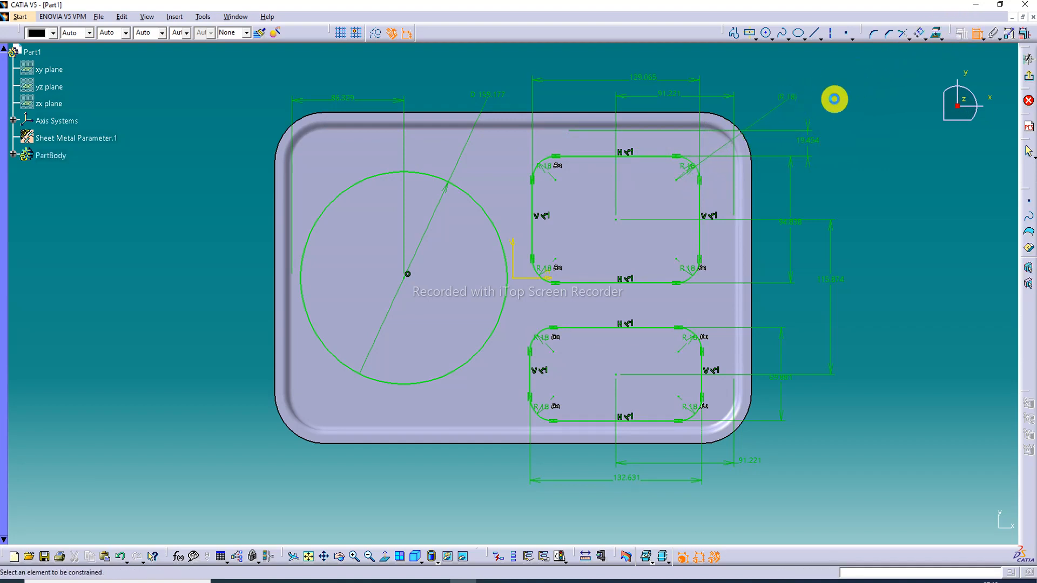
pyautogui.click(977, 33)
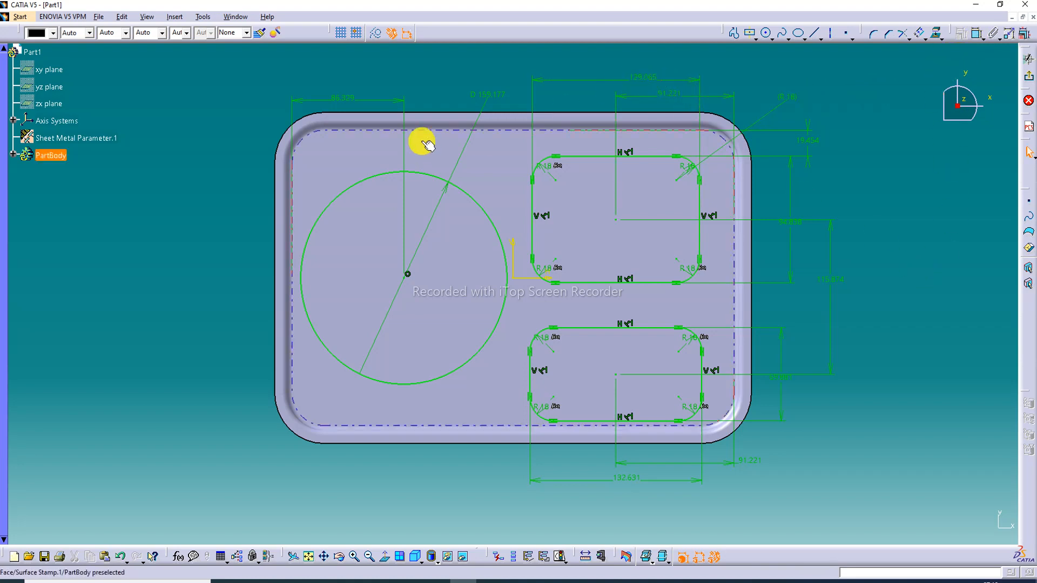
# Set the circle's diameter to 180 mm
pyautogui.doubleClick(490, 98)
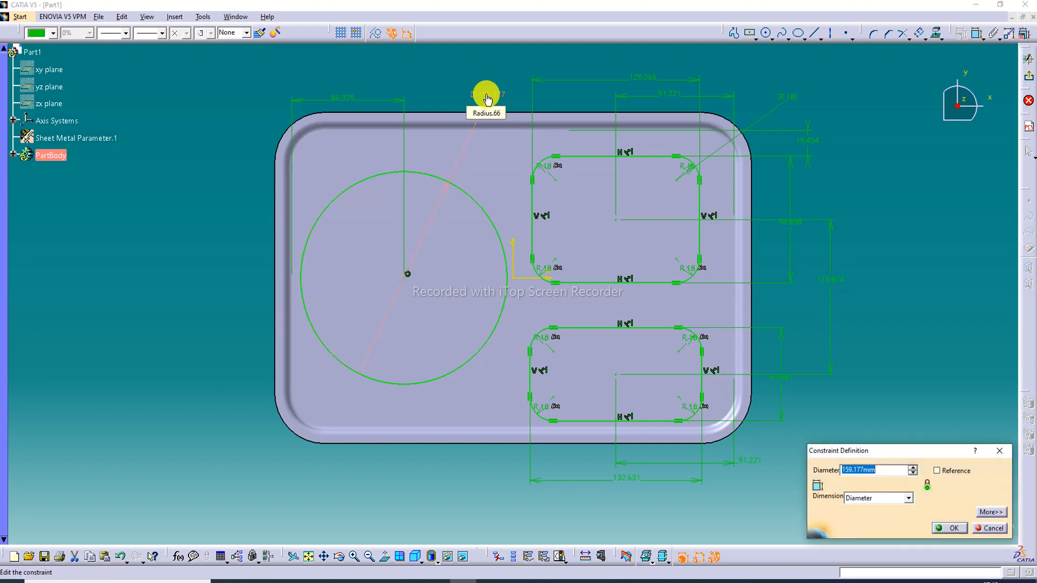
pyautogui.write('18')
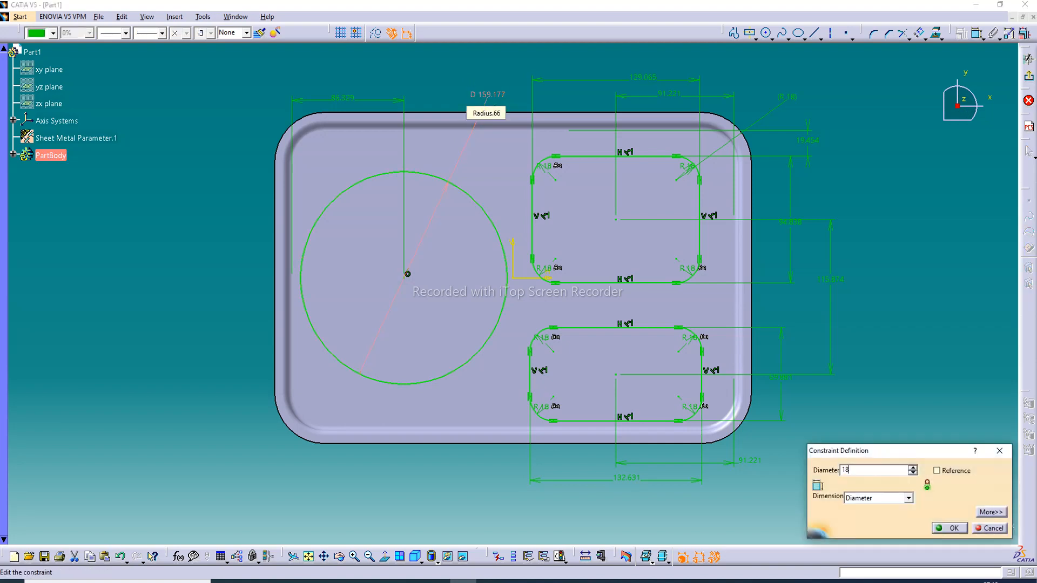
pyautogui.write('0')
pyautogui.press('Return')
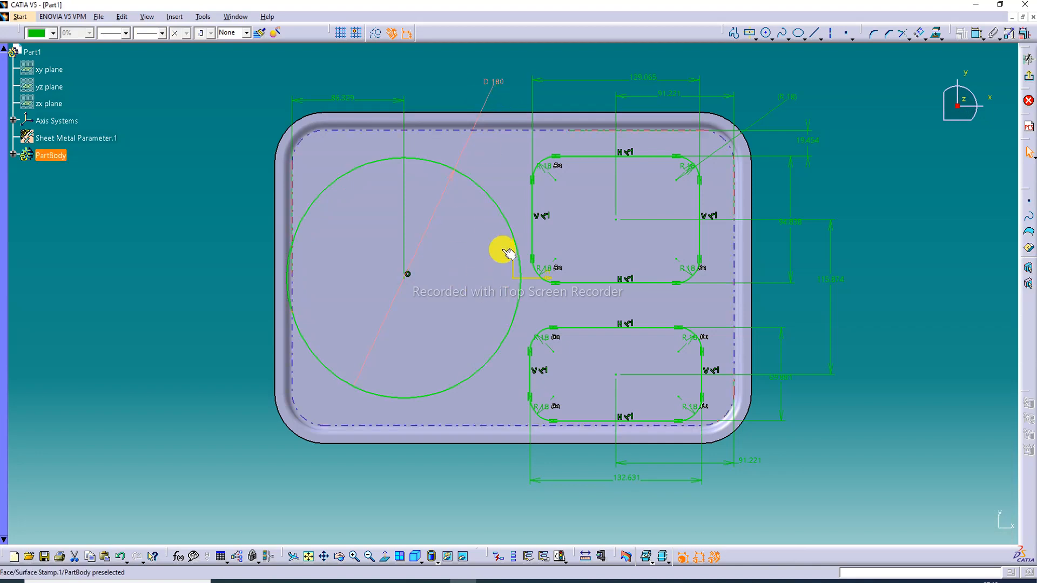
# Set the circle's diameter to 170 mm
pyautogui.click(497, 82)
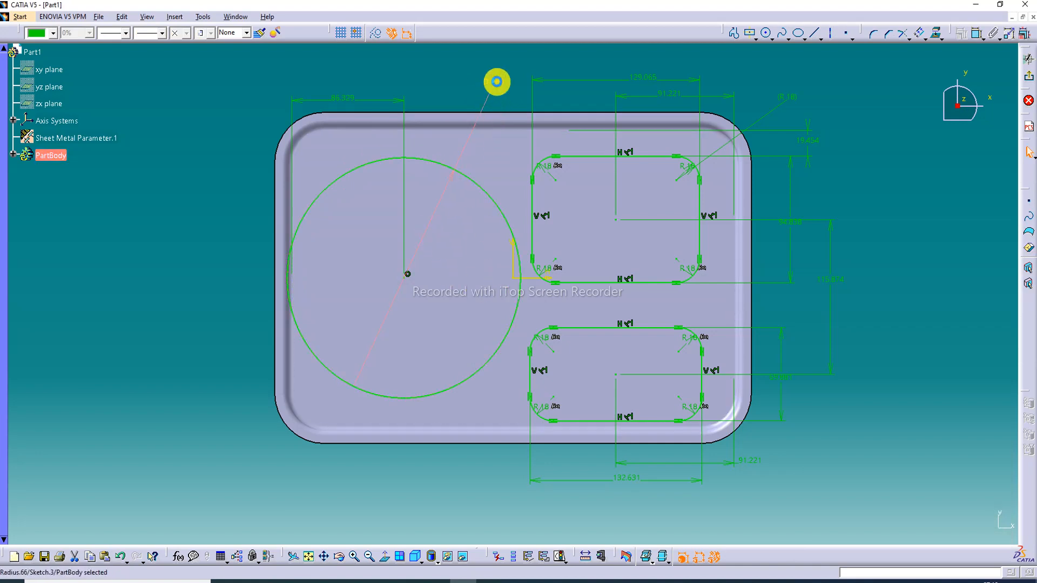
pyautogui.doubleClick(497, 82)
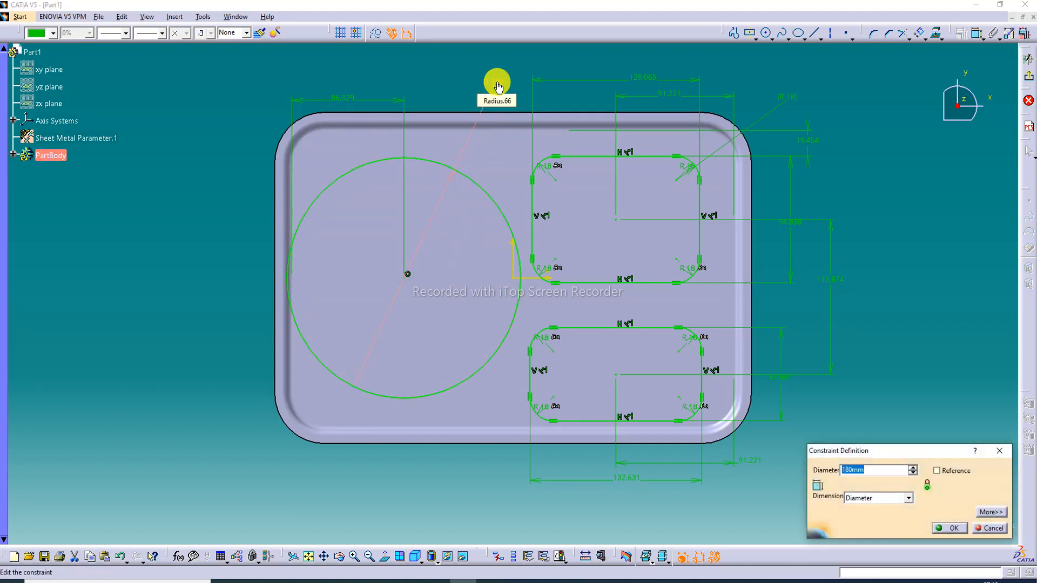
pyautogui.write('170')
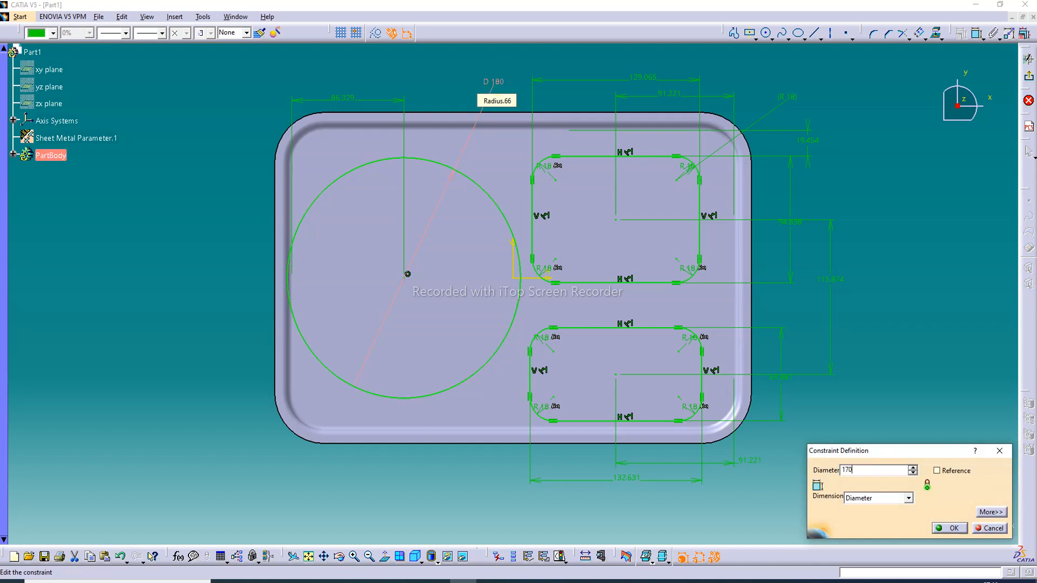
pyautogui.press('Return')
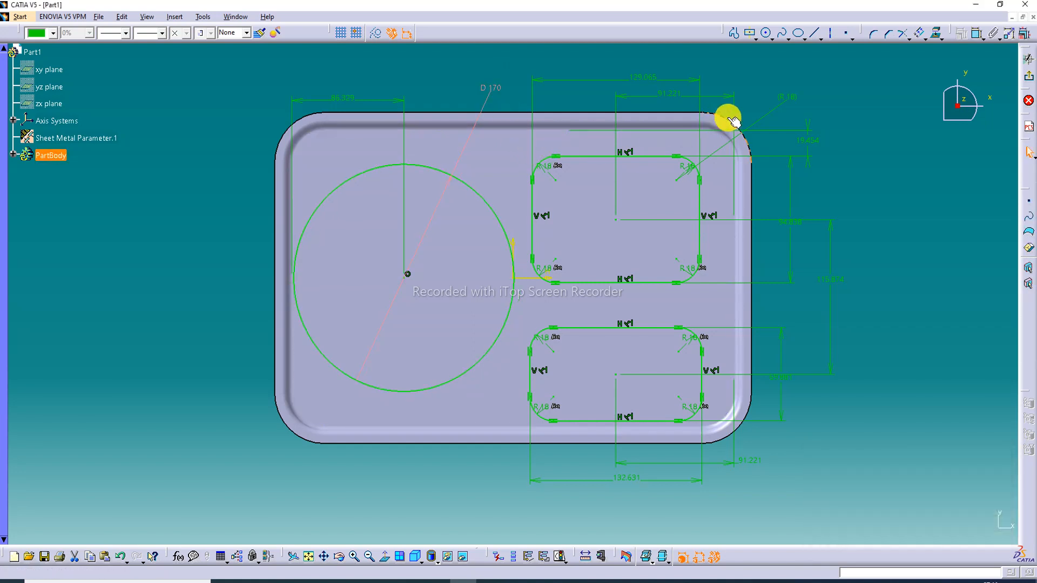
# Set the widths of both the upper and the lower rounded rectangle to 100 mm
pyautogui.doubleClick(644, 80)
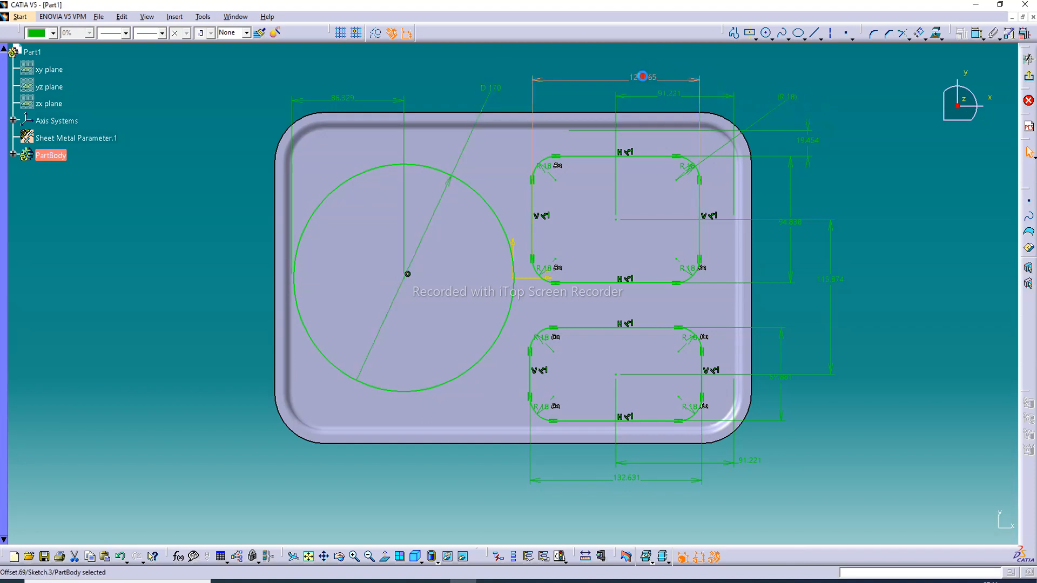
pyautogui.write('10')
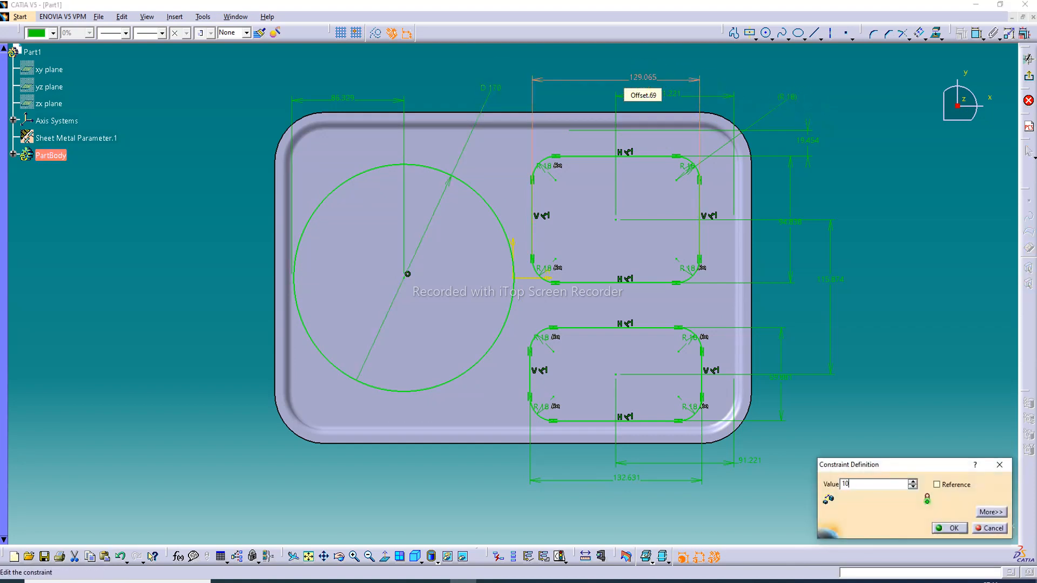
pyautogui.write('0mm')
pyautogui.press('Return')
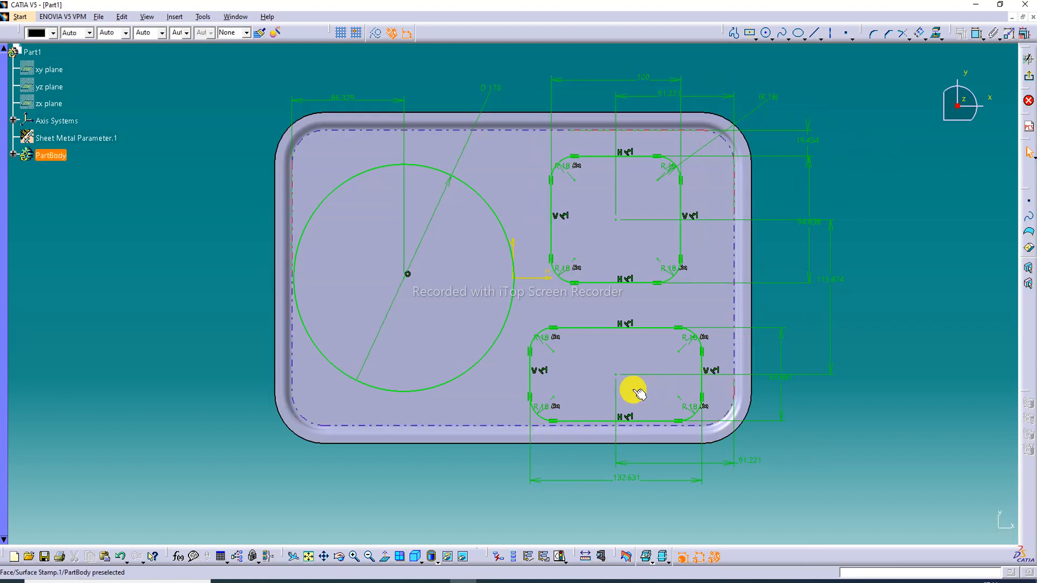
pyautogui.doubleClick(625, 479)
pyautogui.write('1')
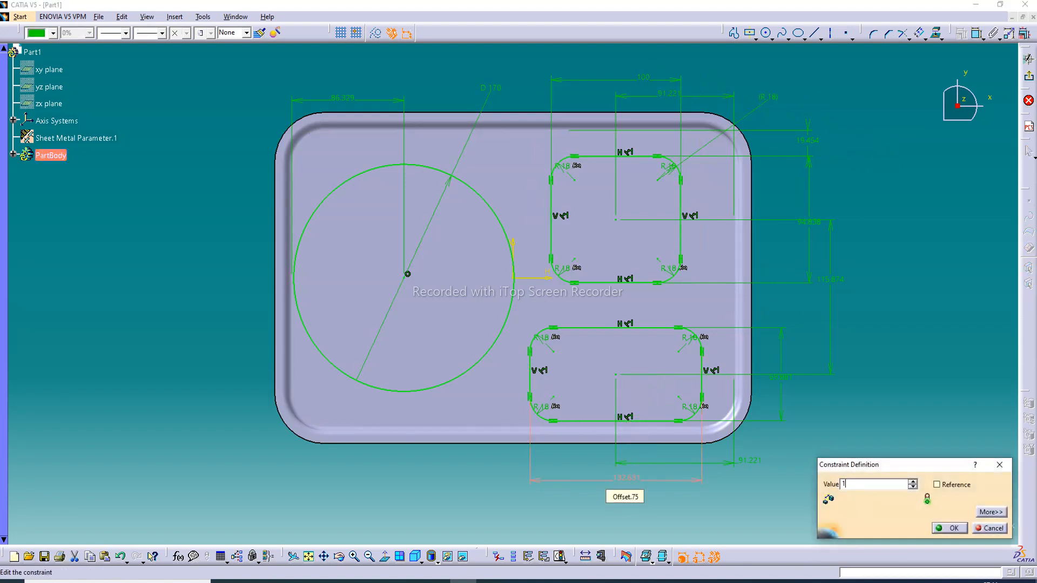
pyautogui.write('00')
pyautogui.press('Return')
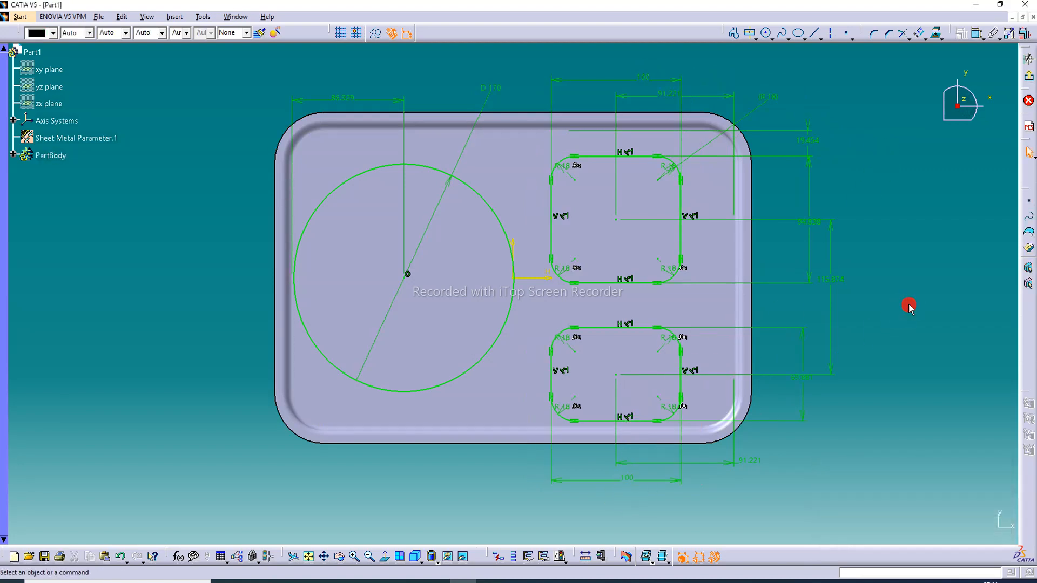
# Set the circle centre's distance from the plate's inner left edge to 100 mm and the upper rectangle centre's distance from the right edge to 70 mm
pyautogui.doubleClick(336, 100)
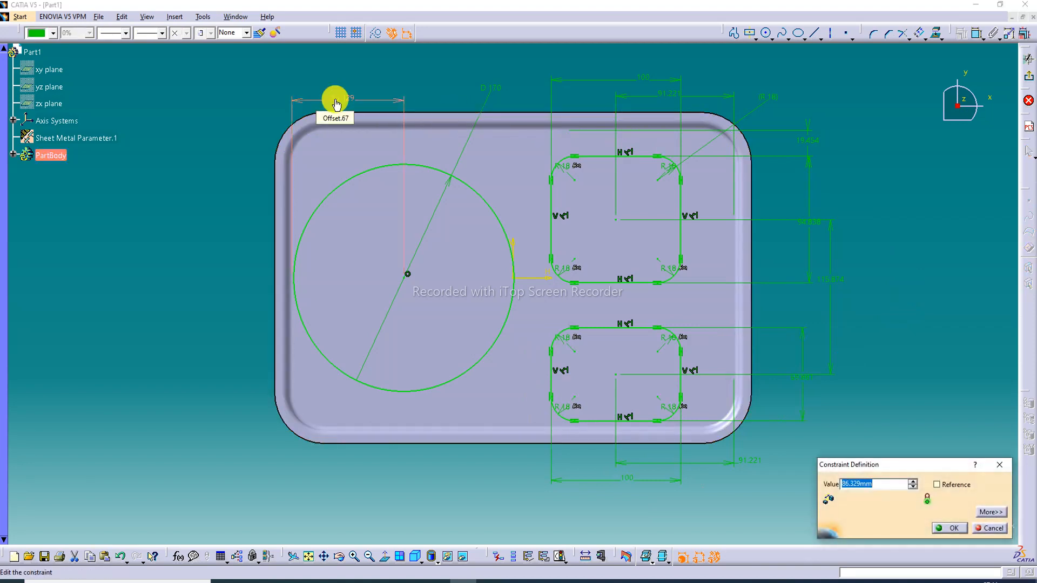
pyautogui.press('Return')
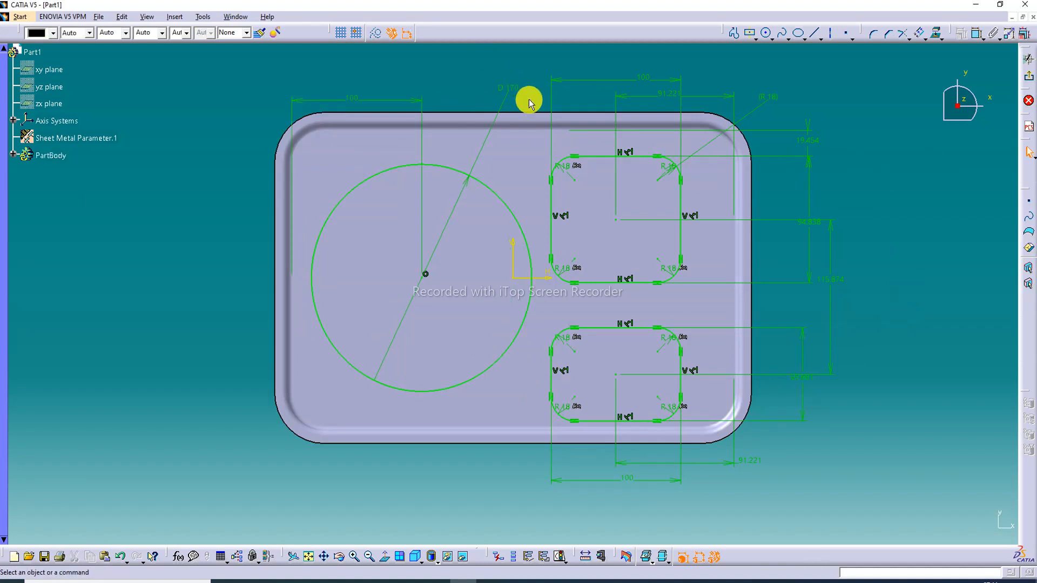
pyautogui.doubleClick(671, 97)
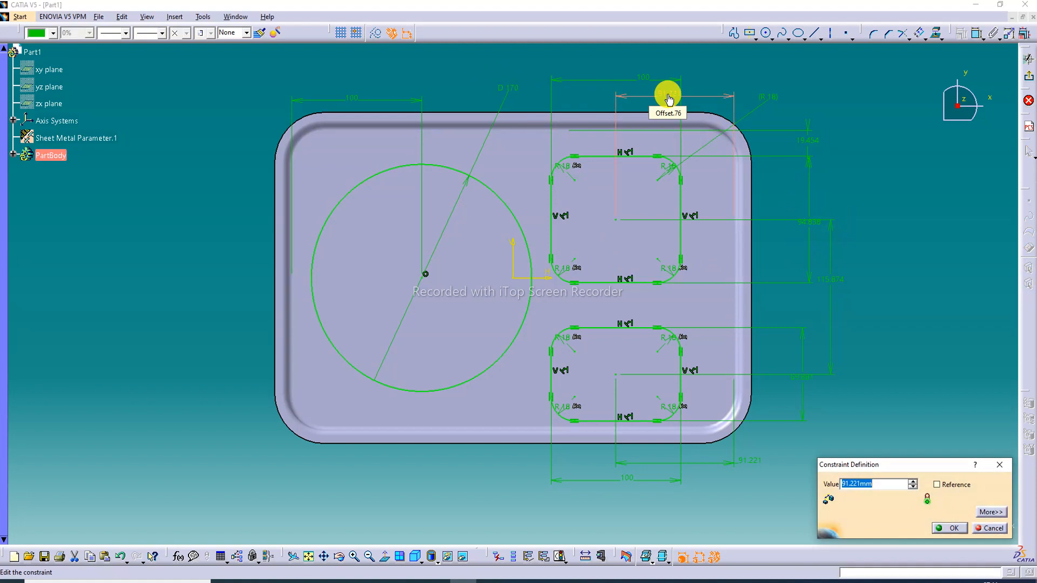
pyautogui.write('70')
pyautogui.press('Return')
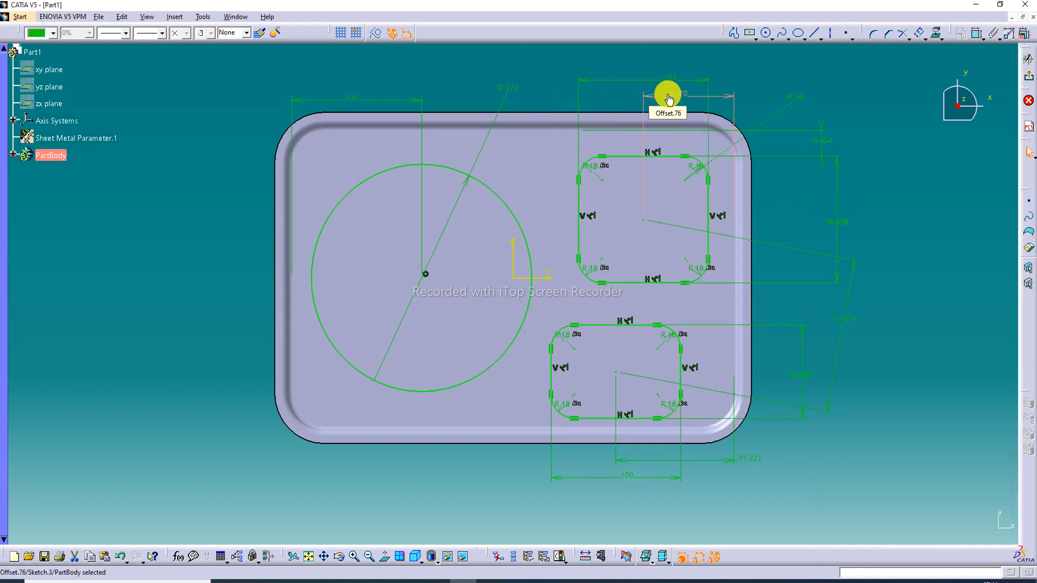
pyautogui.click(918, 147)
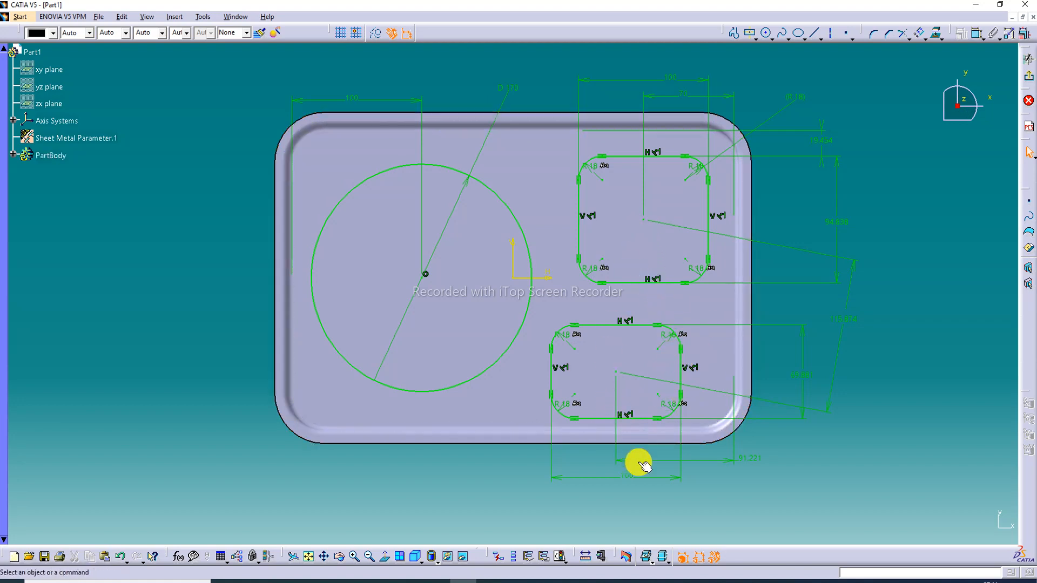
# Set the horizontal distance from the lower rectangle's centre to the plate's inner right edge to 70 mm
pyautogui.doubleClick(751, 462)
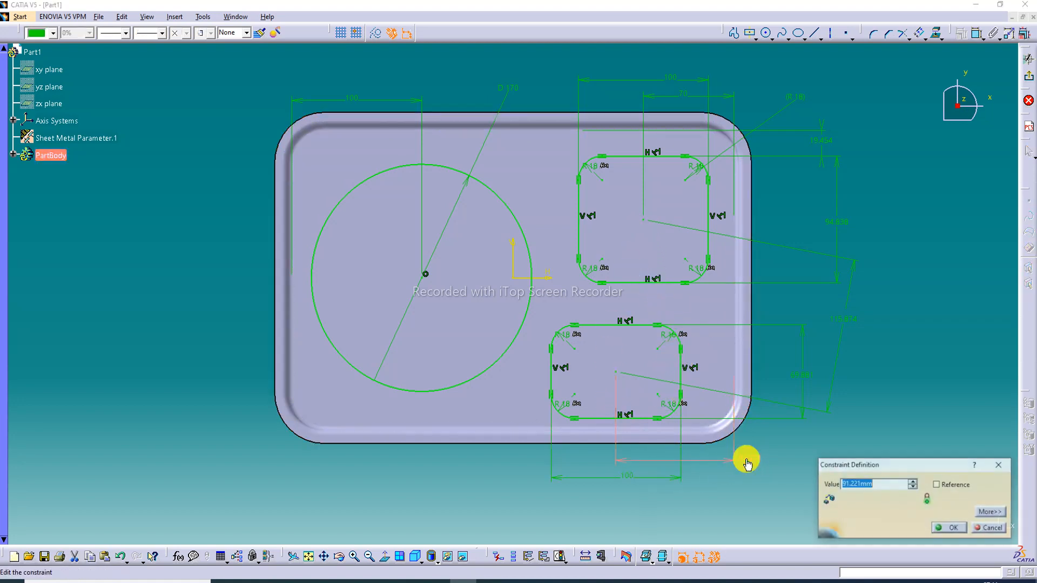
pyautogui.write('70')
pyautogui.press('Return')
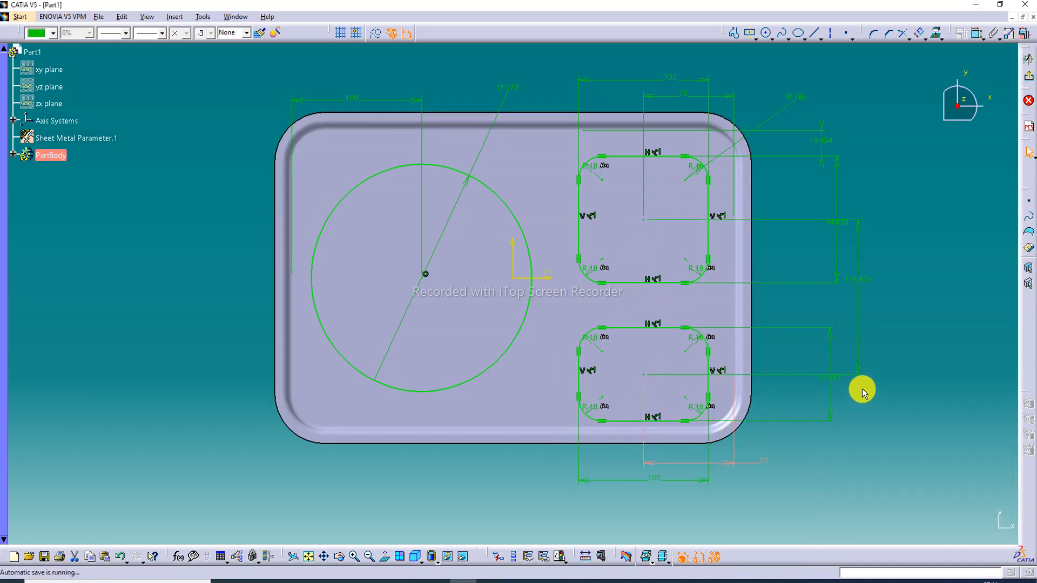
pyautogui.click(921, 362)
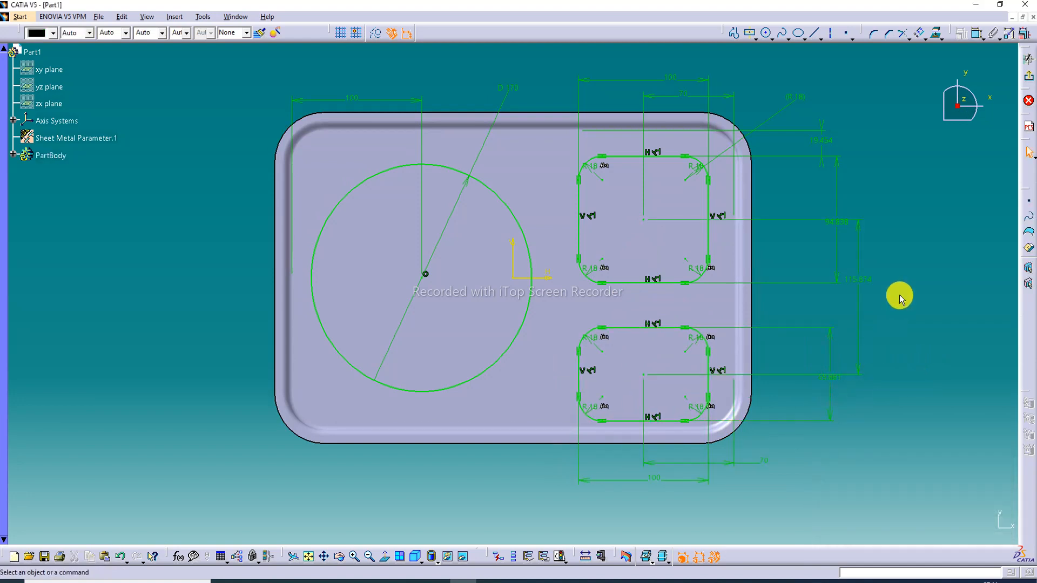
# Set the circle's diameter to 185 mm
pyautogui.doubleClick(512, 89)
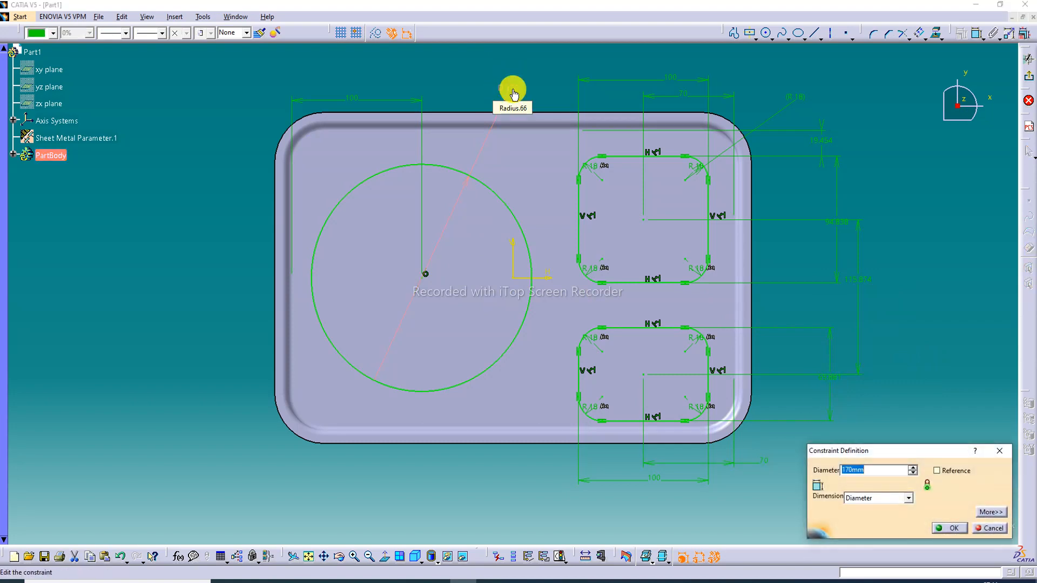
pyautogui.write('185')
pyautogui.press('Return')
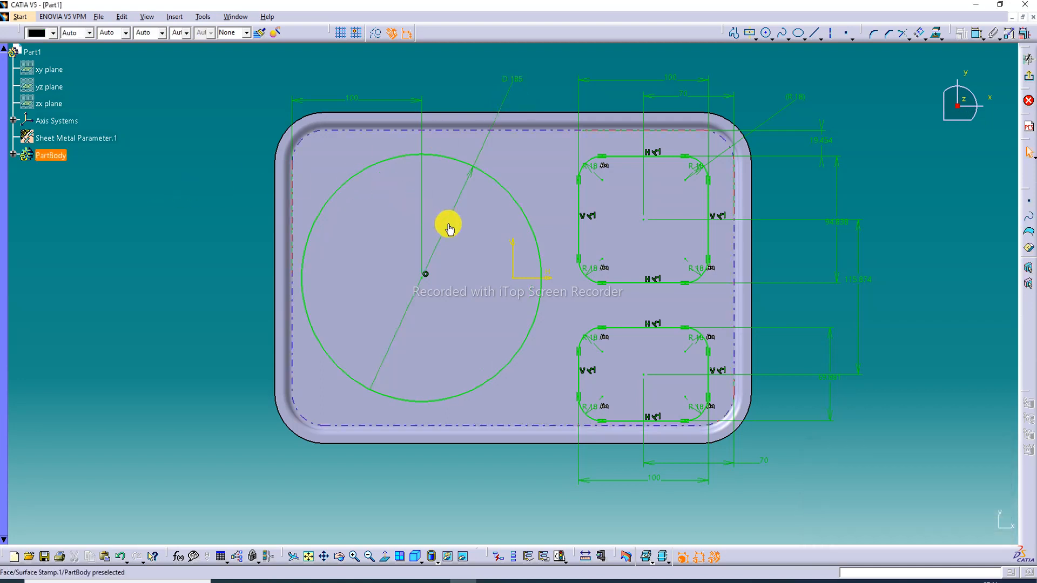
# Set the circle's diameter to 180 mm and clear the selection
pyautogui.doubleClick(513, 79)
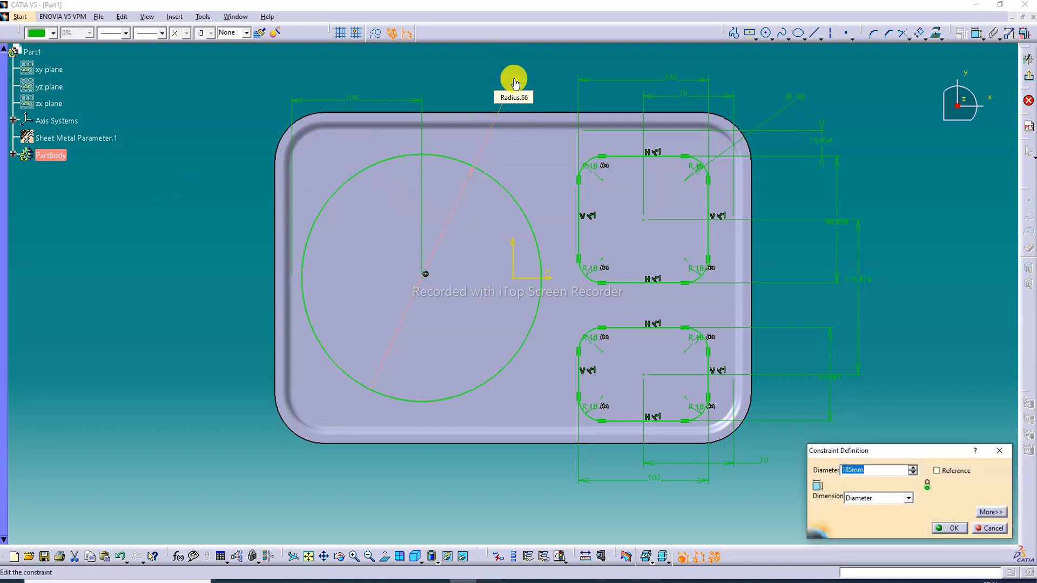
pyautogui.write('180')
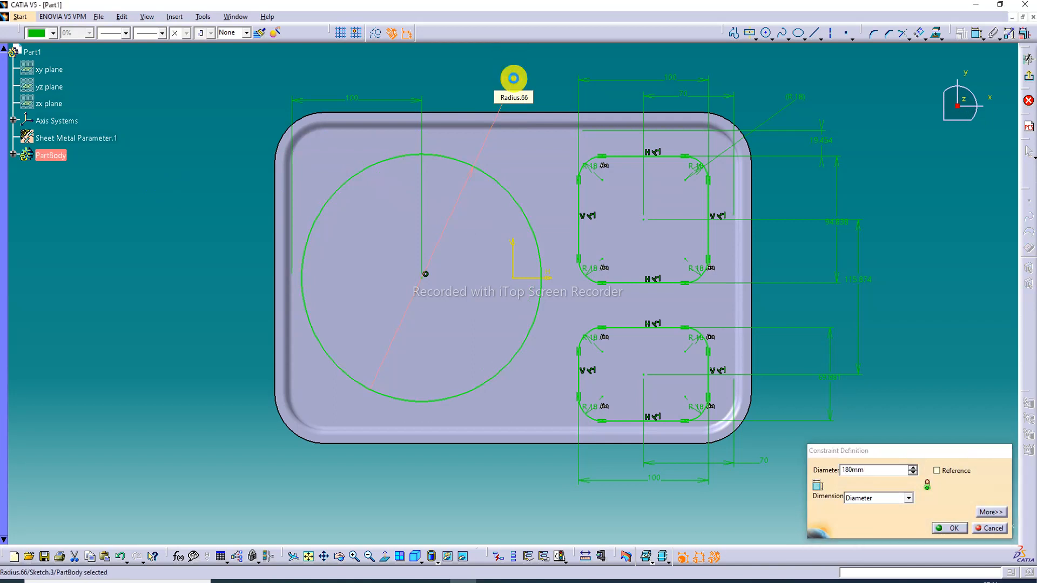
pyautogui.press('Return')
pyautogui.click(222, 180)
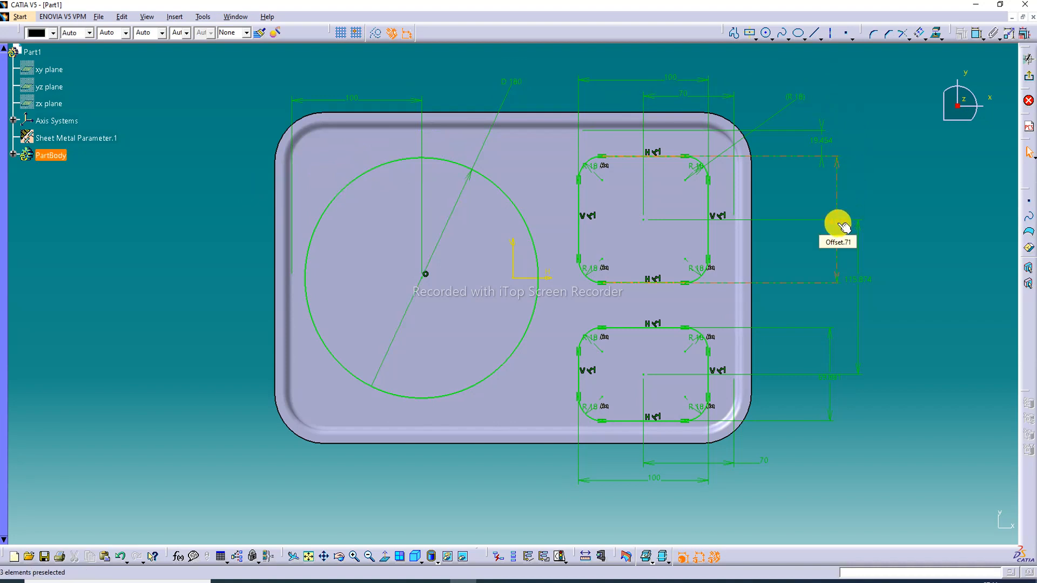
# Set the vertical distance between the centres of the two rounded rectangles to 100 mm
pyautogui.doubleClick(842, 227)
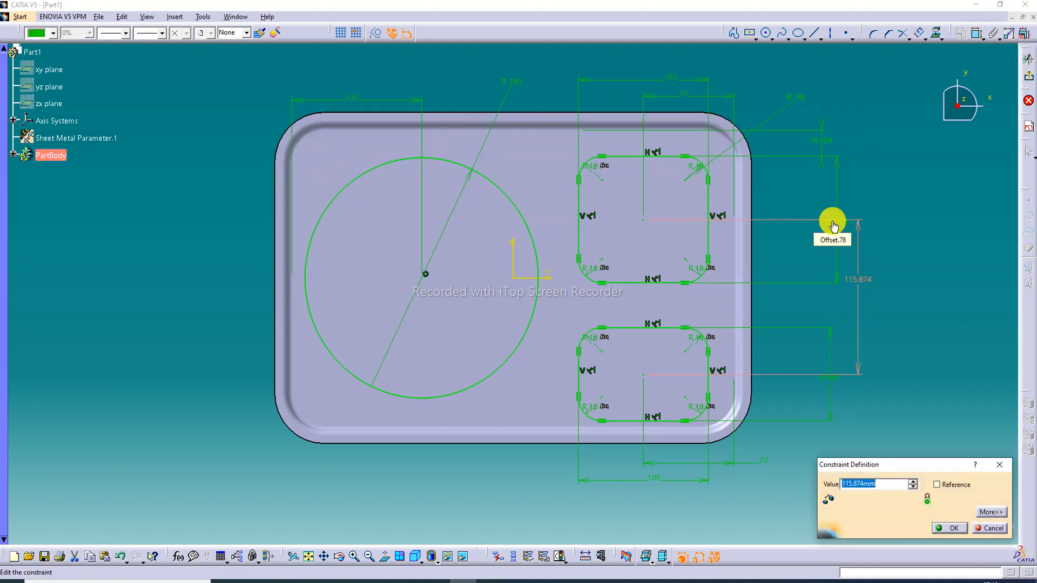
pyautogui.write('100')
pyautogui.press('Return')
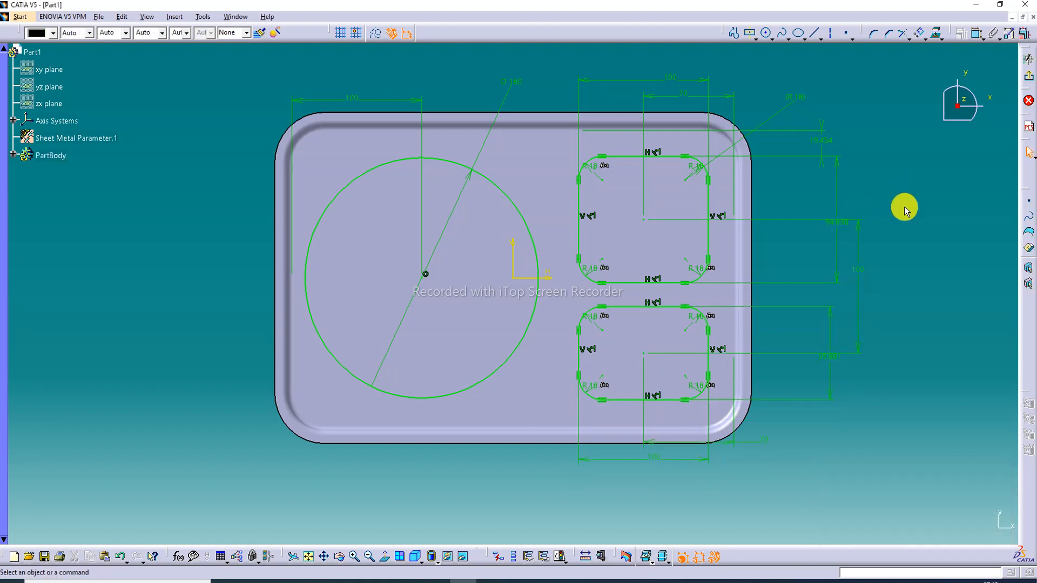
# Set the height of the lower rounded rectangle to 70 mm
pyautogui.doubleClick(830, 361)
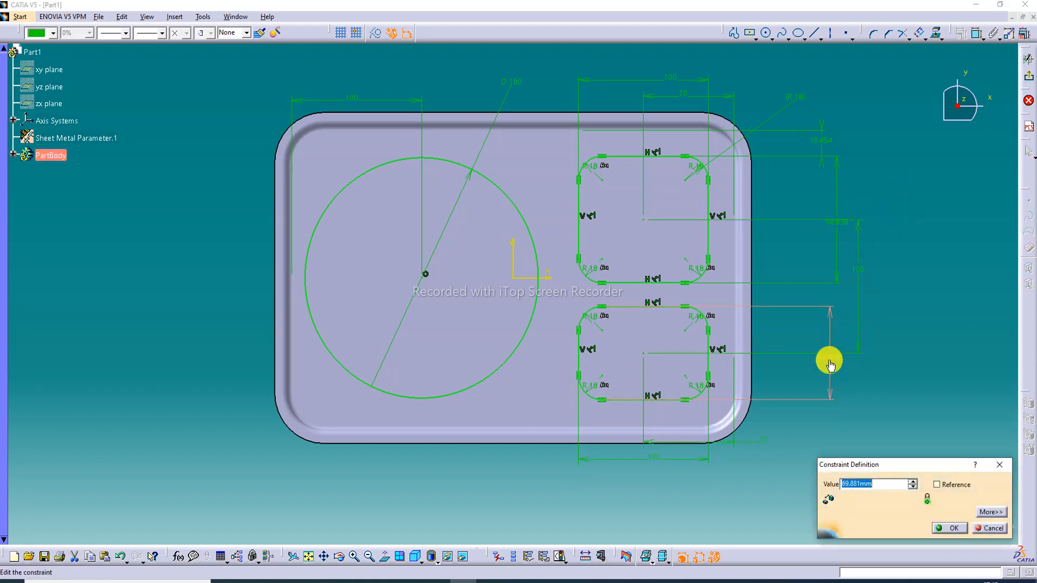
pyautogui.write('7')
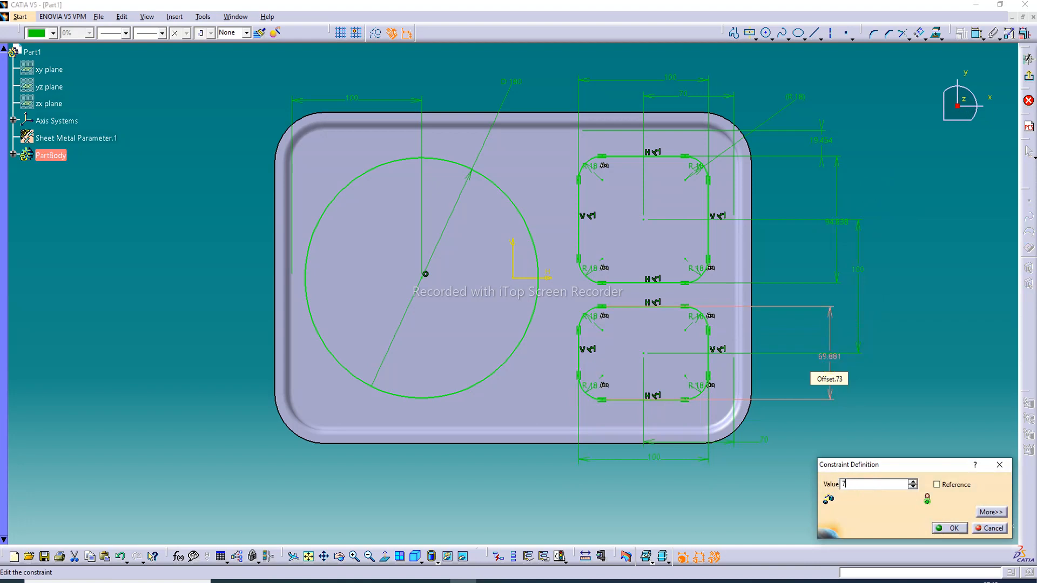
pyautogui.write('0')
pyautogui.press('Return')
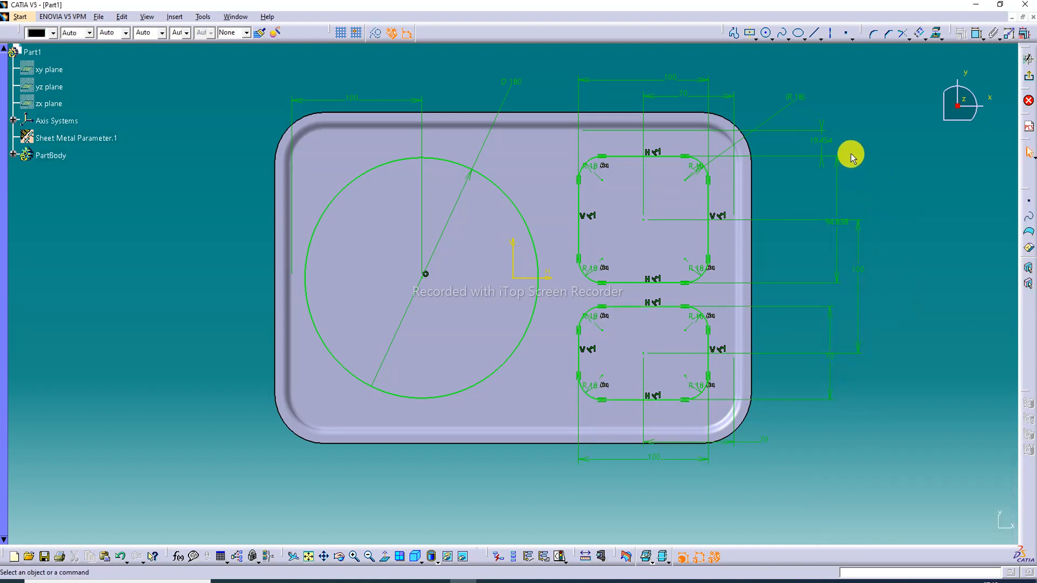
# Set the offset between the upper rectangle's top side and the plate's inner top edge to 12 mm
pyautogui.doubleClick(821, 143)
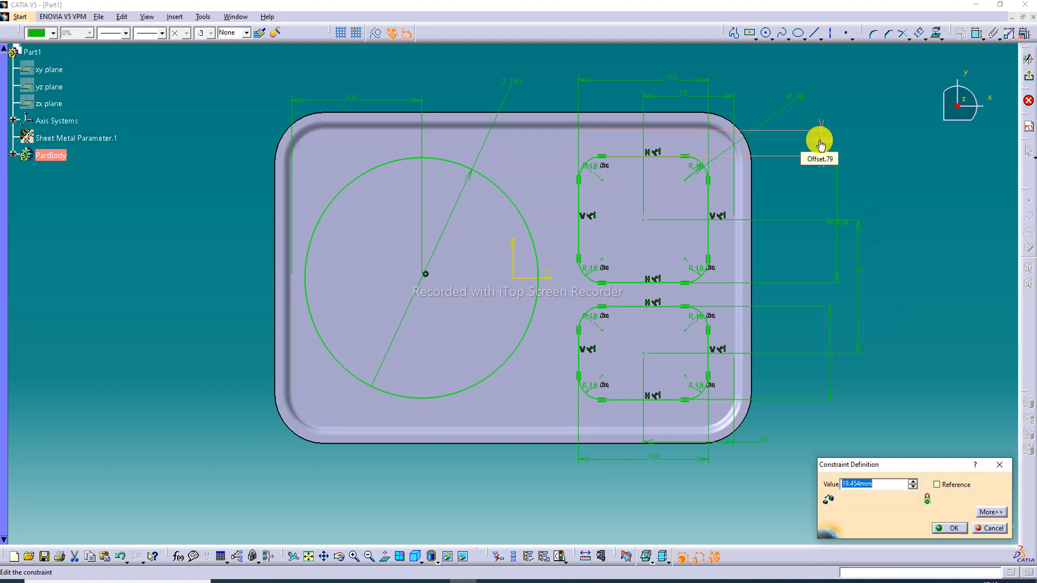
pyautogui.write('12')
pyautogui.press('Return')
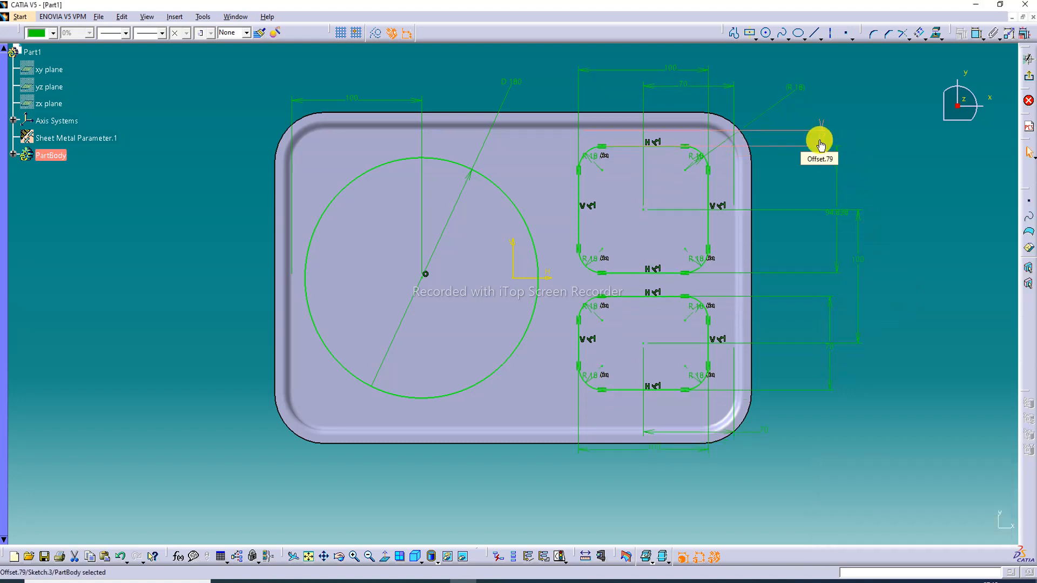
pyautogui.click(884, 143)
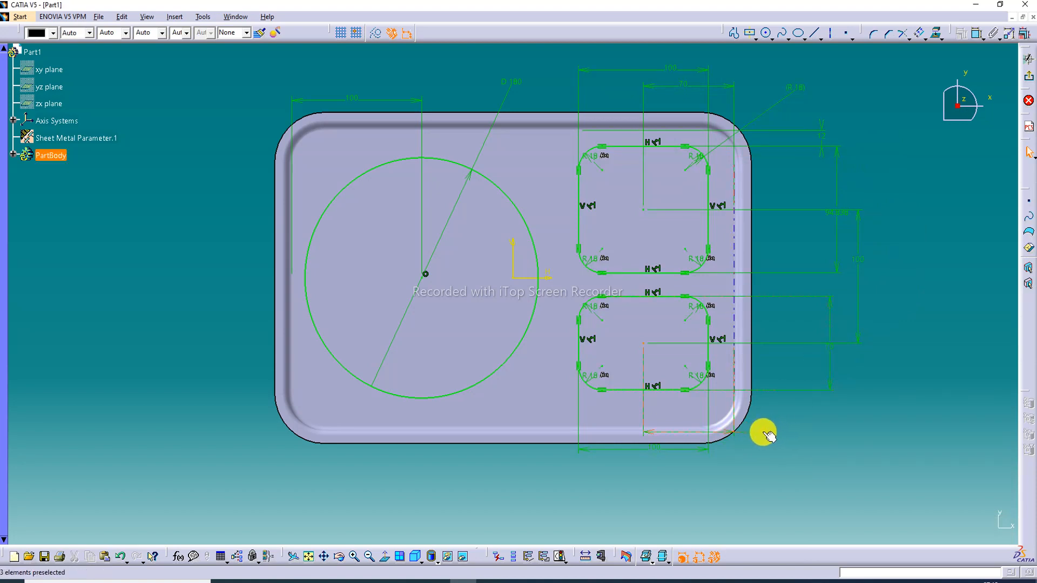
# Reposition the 70 mm dimension below the lower rectangle so its value sits between the extension lines
pyautogui.click(766, 434)
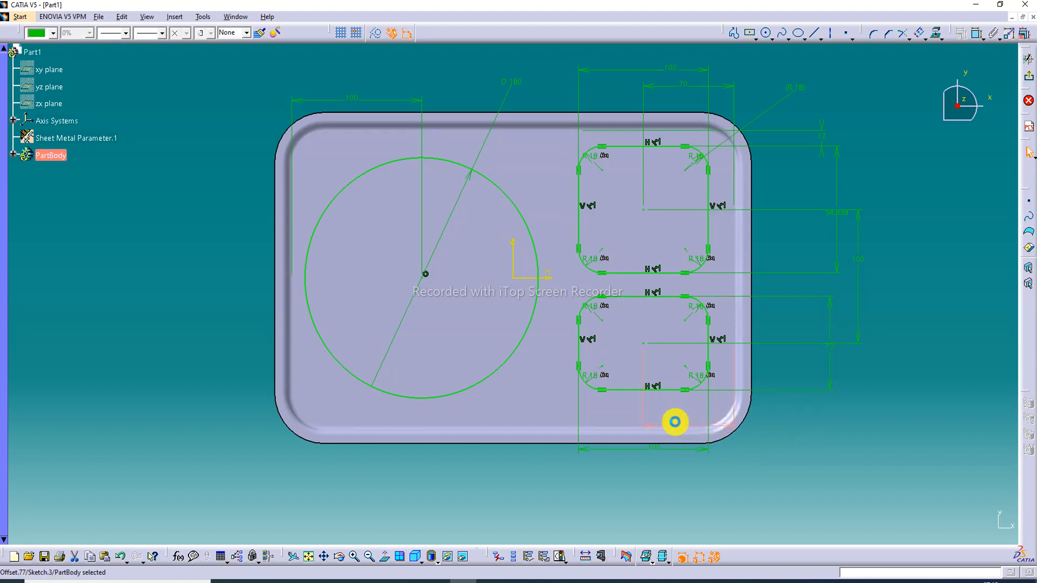
pyautogui.click(833, 405)
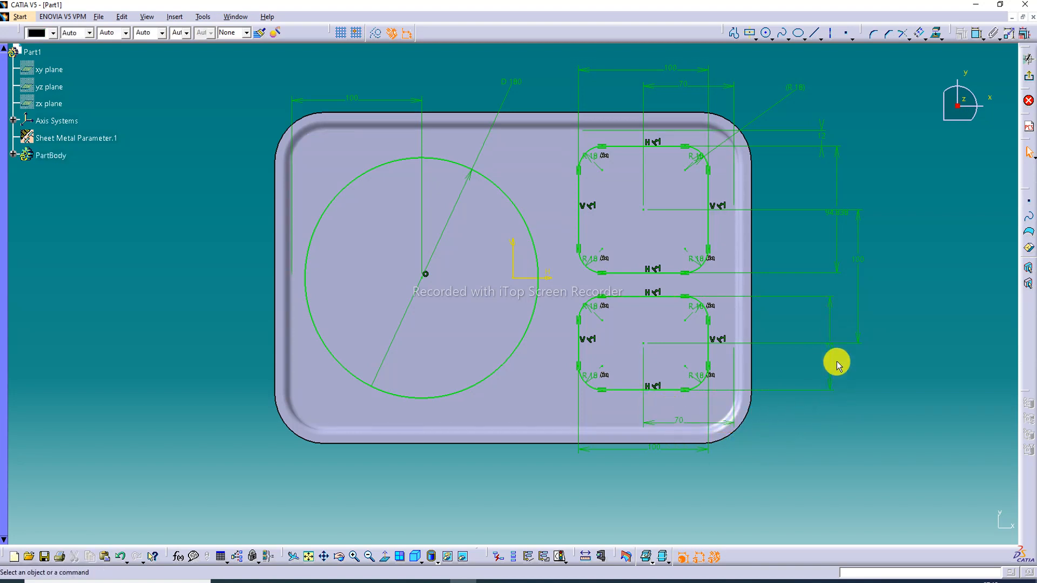
# Set the vertical distance between the two rounded rectangles' centres to 90 mm
pyautogui.doubleClick(830, 347)
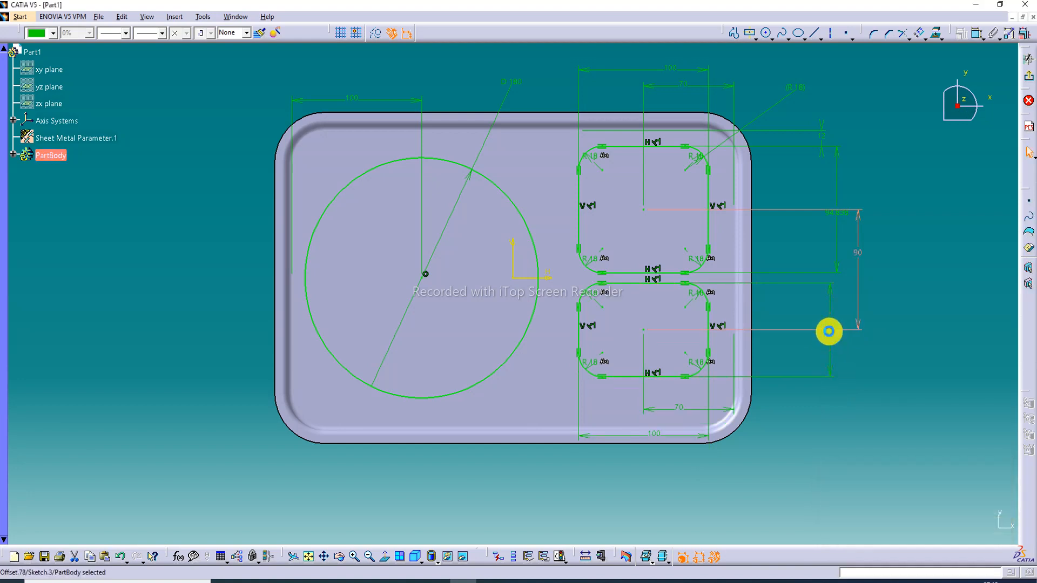
pyautogui.click(929, 280)
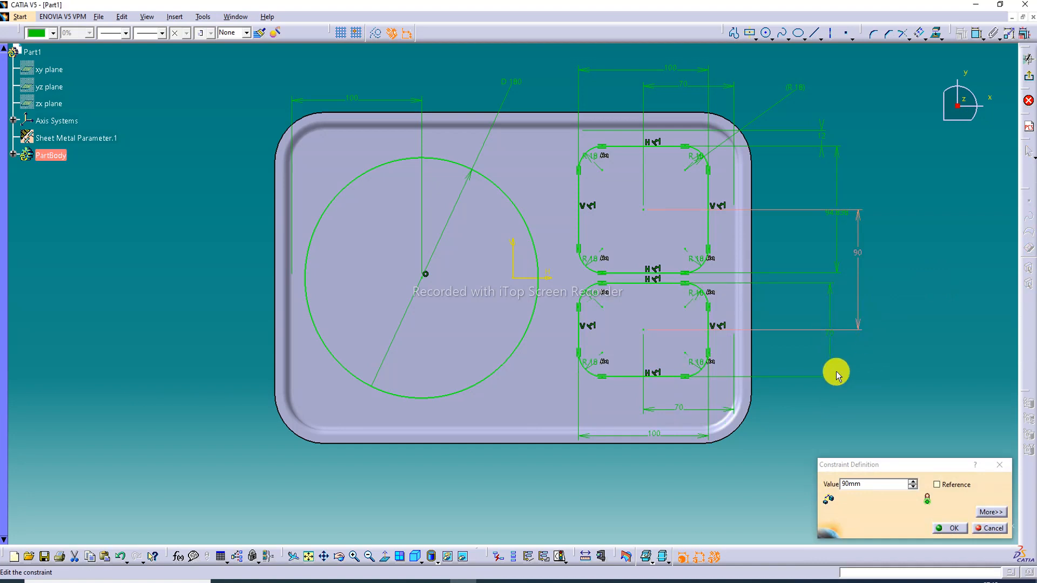
pyautogui.click(922, 425)
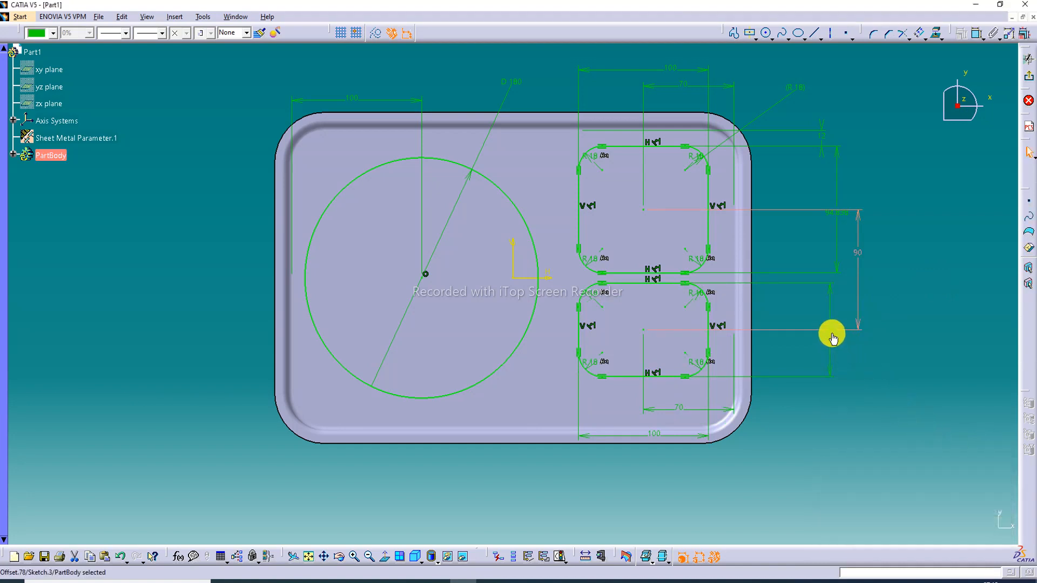
pyautogui.click(872, 347)
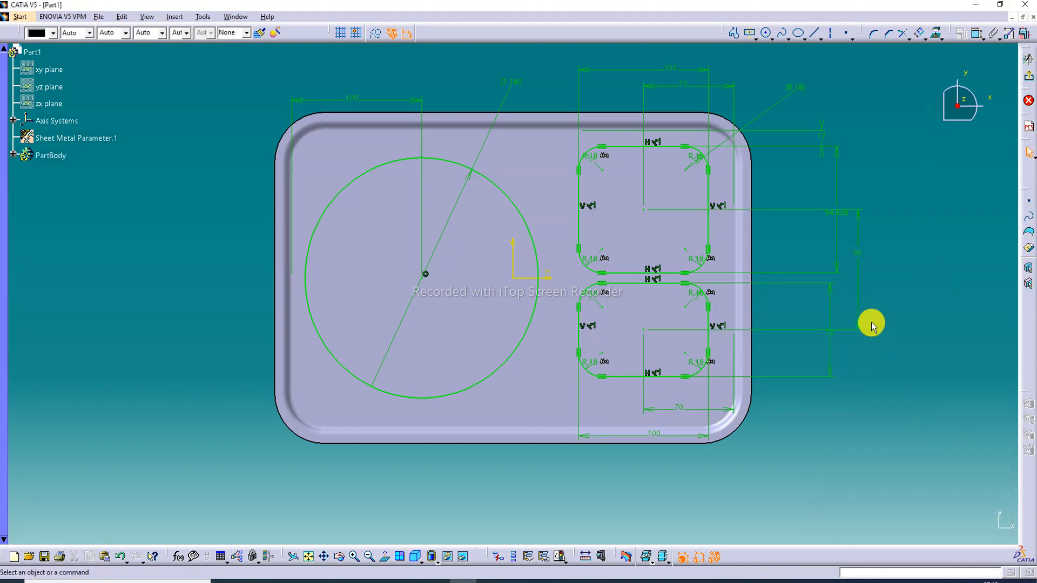
# Set the height of the lower rounded rectangle to 90 mm and clear the selection
pyautogui.click(828, 338)
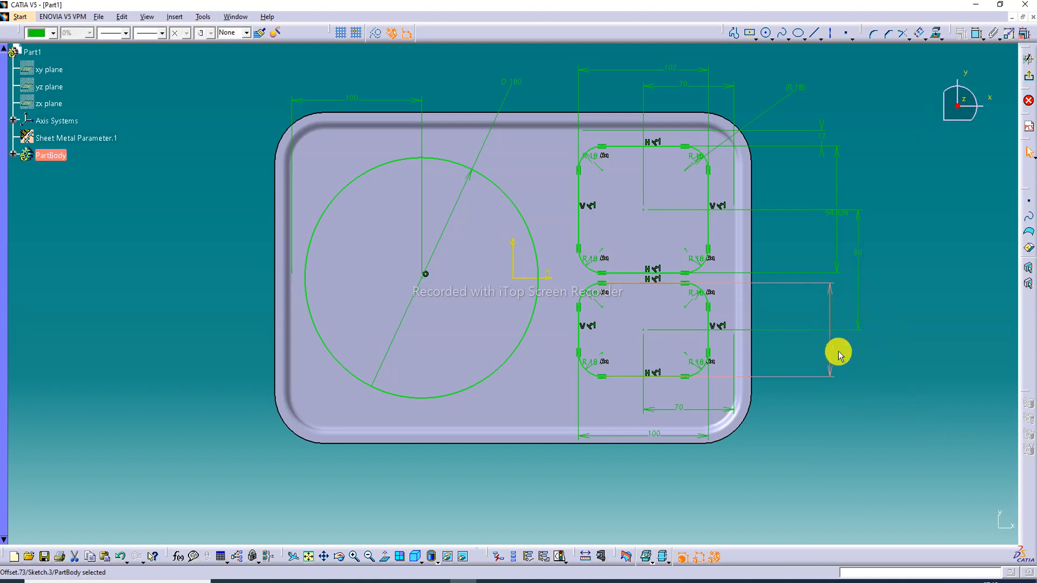
pyautogui.click(830, 349)
pyautogui.doubleClick(830, 349)
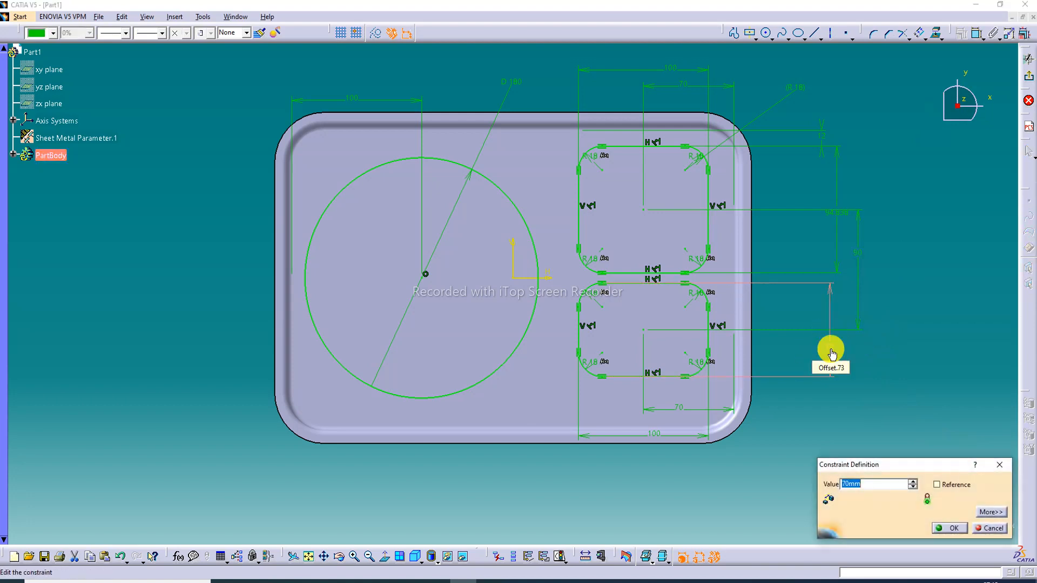
pyautogui.write('90')
pyautogui.press('Return')
pyautogui.click(892, 292)
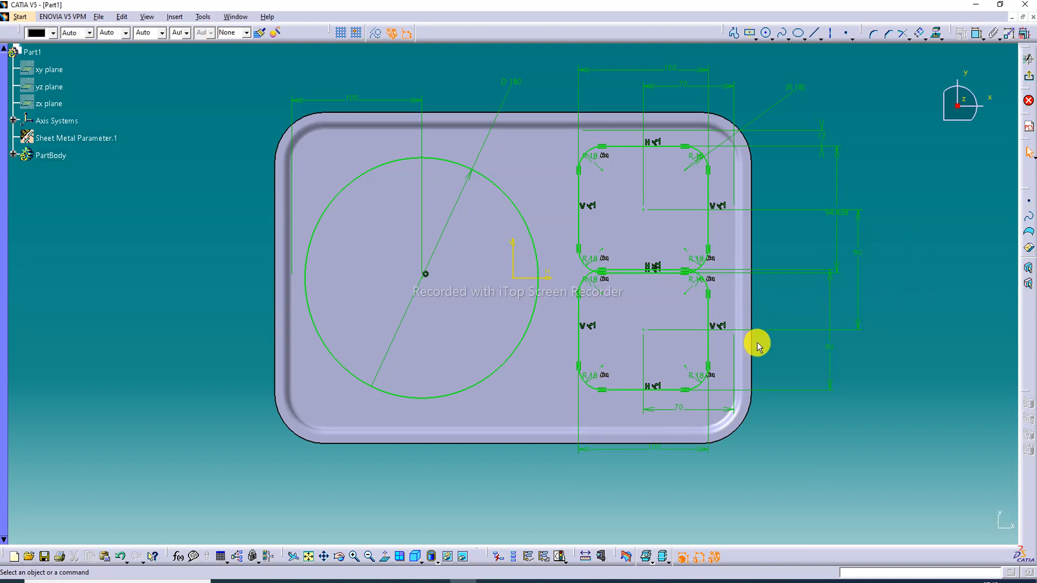
# Set the vertical spacing between the upper and lower rectangles' centres to 100 mm
pyautogui.doubleClick(860, 252)
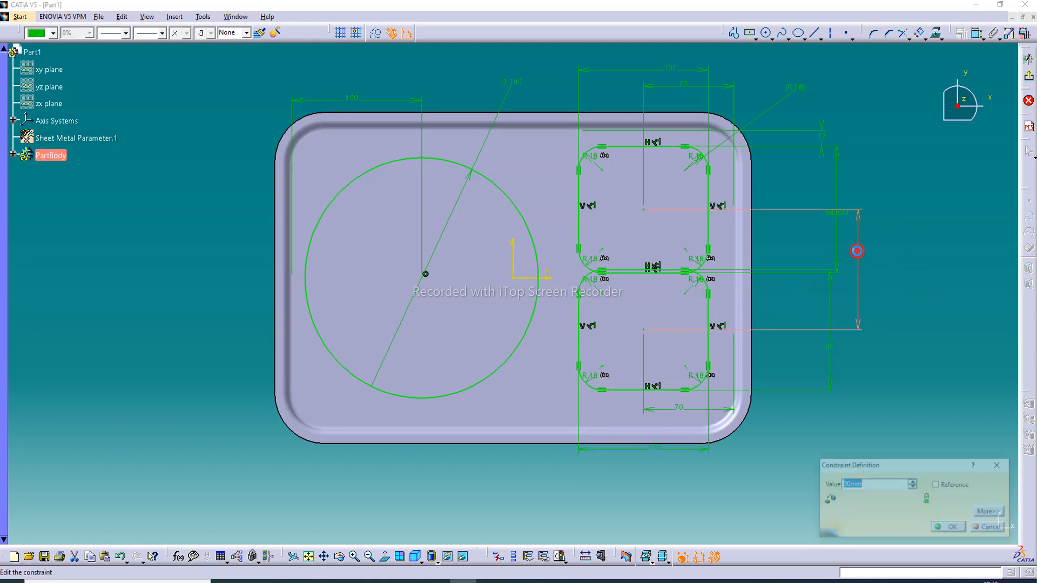
pyautogui.write('100')
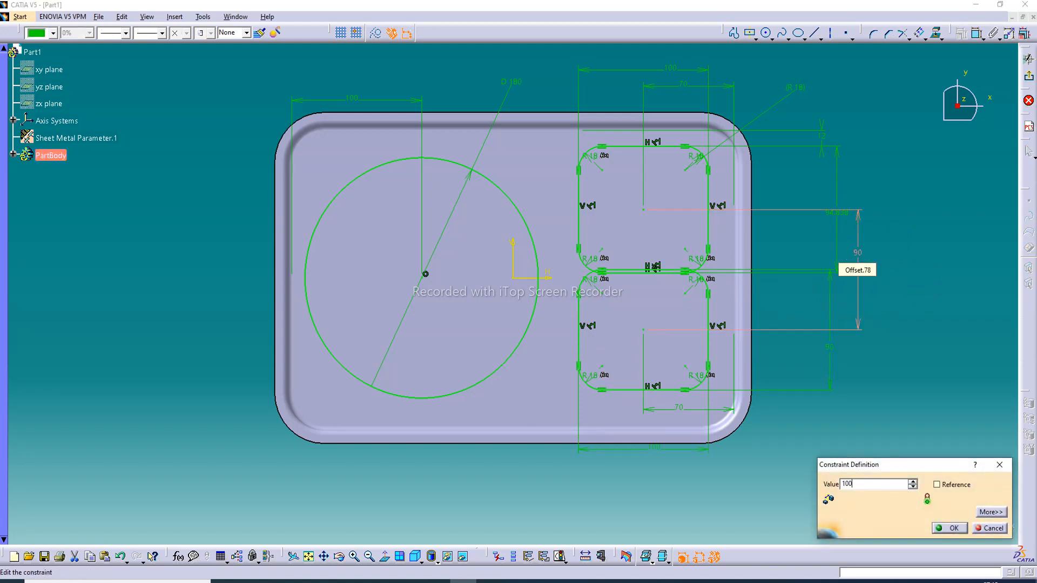
pyautogui.press('Return')
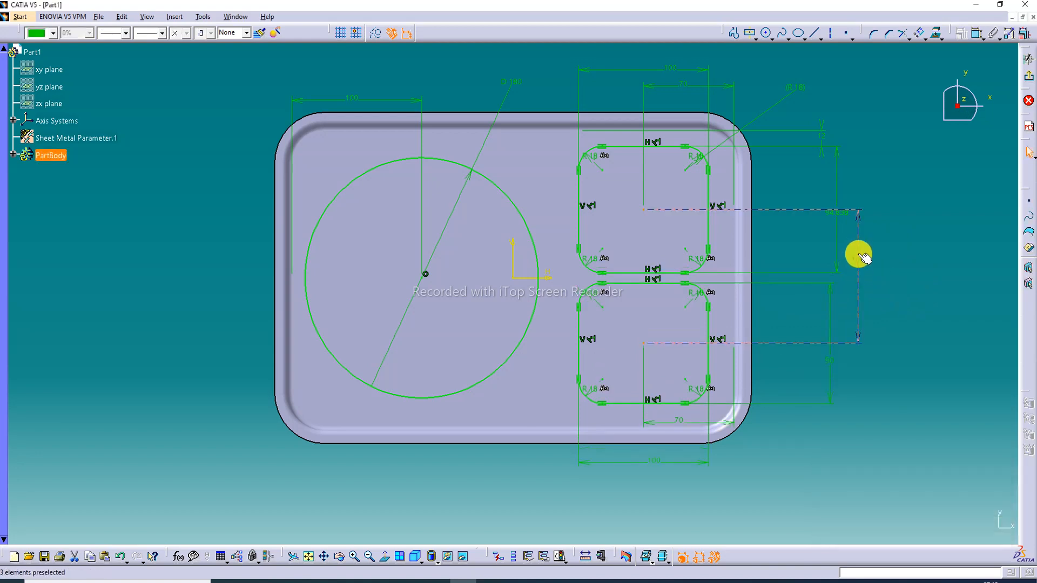
# Set the vertical distance between the upper and lower rounded rectangles' centres to 110 mm
pyautogui.click(859, 259)
pyautogui.doubleClick(859, 259)
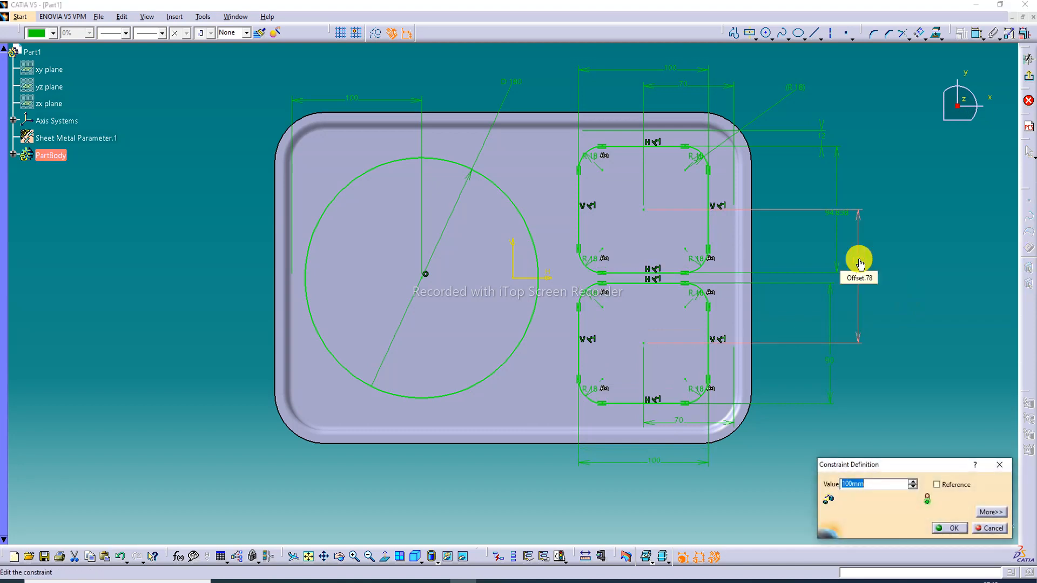
pyautogui.write('11')
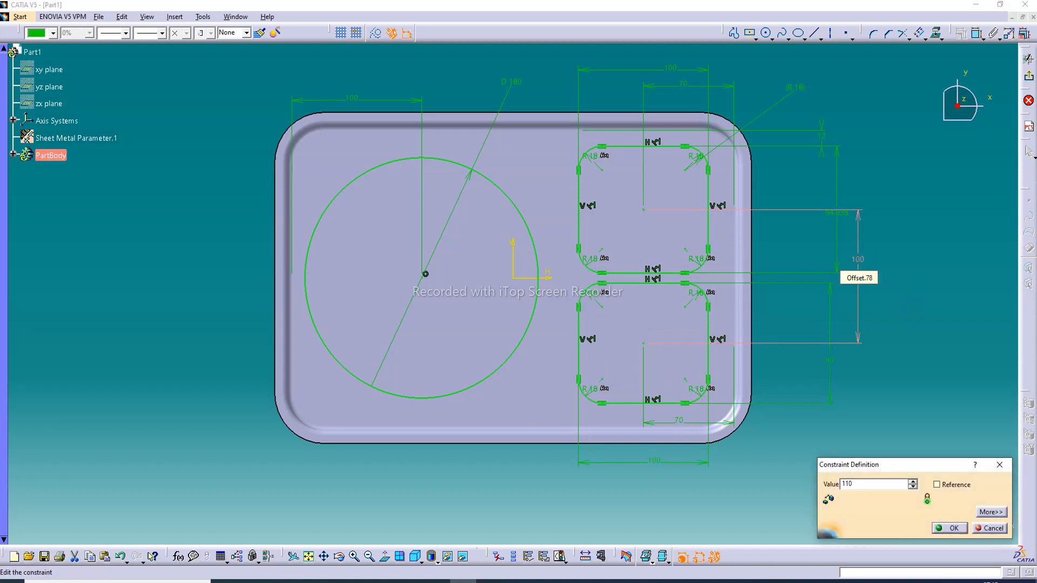
pyautogui.write('0')
pyautogui.press('Return')
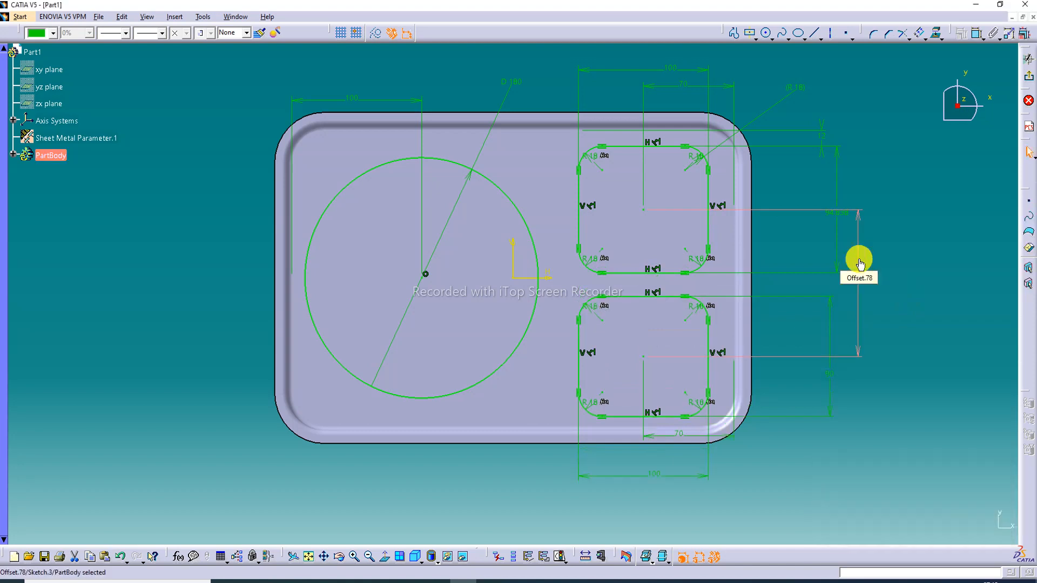
# Try a height of 70 mm and then 80 mm for the lower rounded rectangle
pyautogui.doubleClick(830, 378)
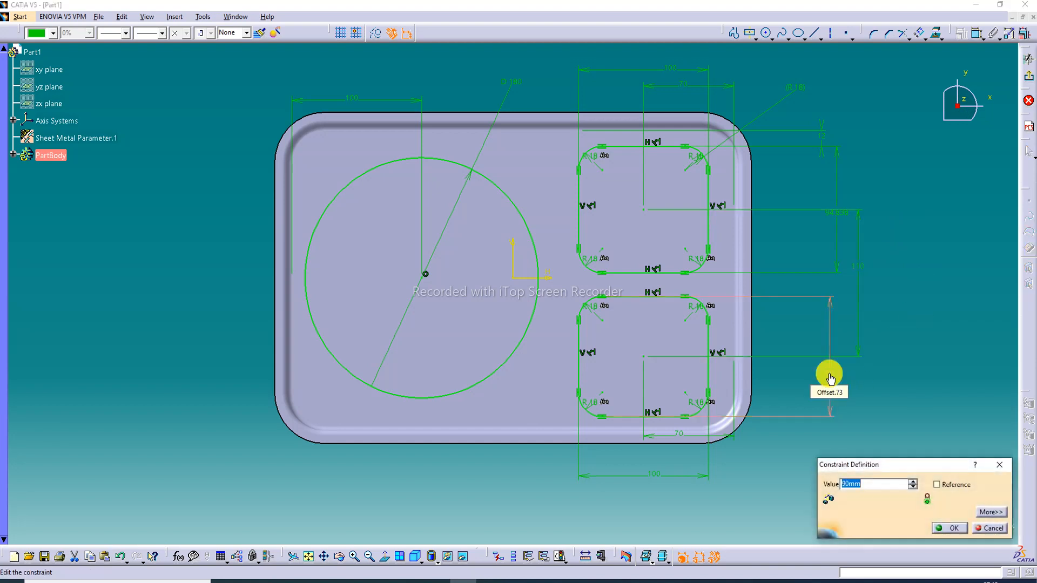
pyautogui.write('70')
pyautogui.press('Return')
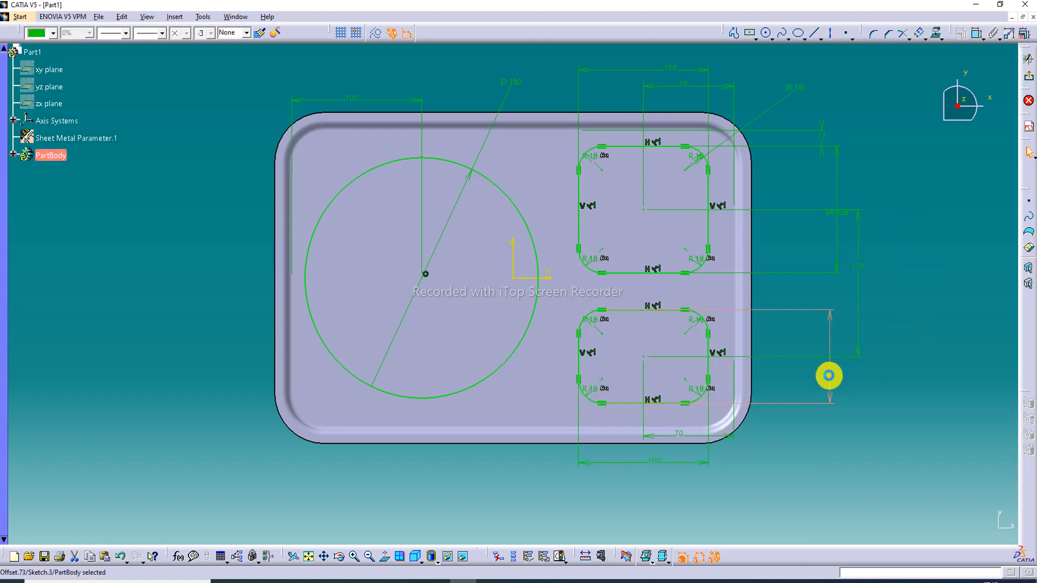
pyautogui.doubleClick(829, 377)
pyautogui.write('80')
pyautogui.press('Return')
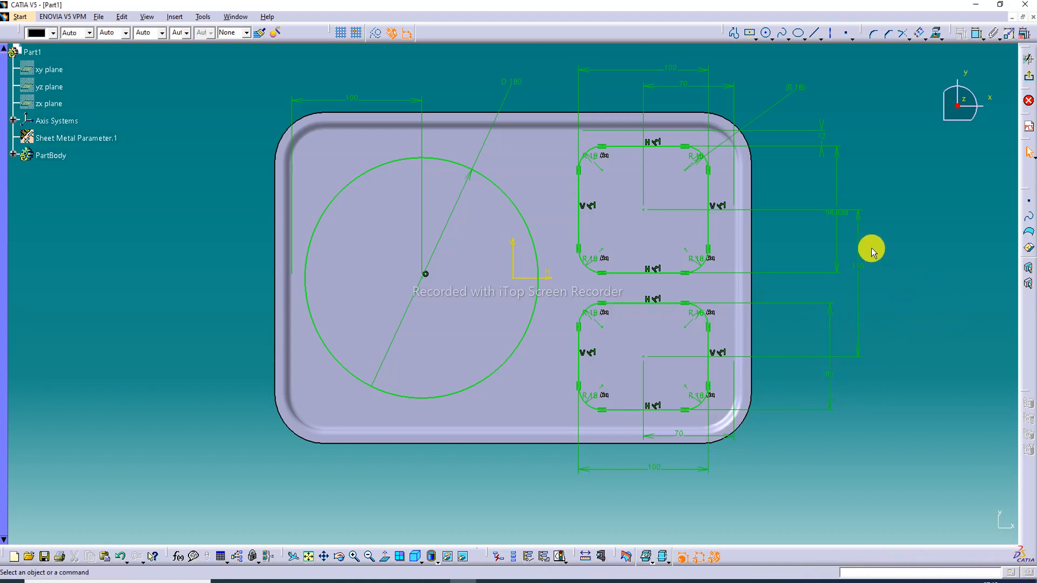
# Set the height of the upper rounded rectangle to 90 mm
pyautogui.click(836, 194)
pyautogui.doubleClick(836, 195)
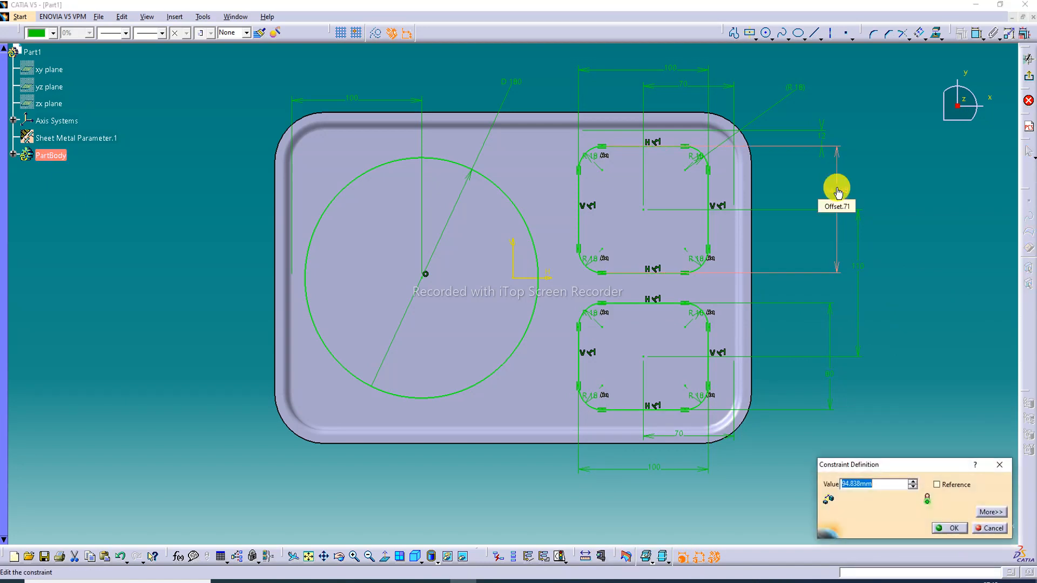
pyautogui.write('90')
pyautogui.press('Return')
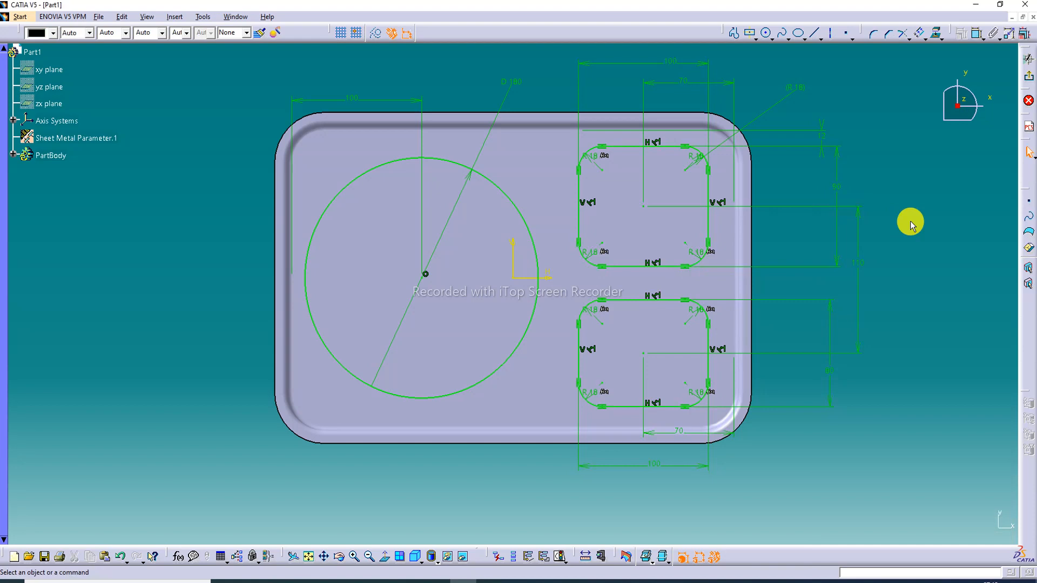
# Set the height of the lower rounded rectangle to 85 mm
pyautogui.doubleClick(834, 372)
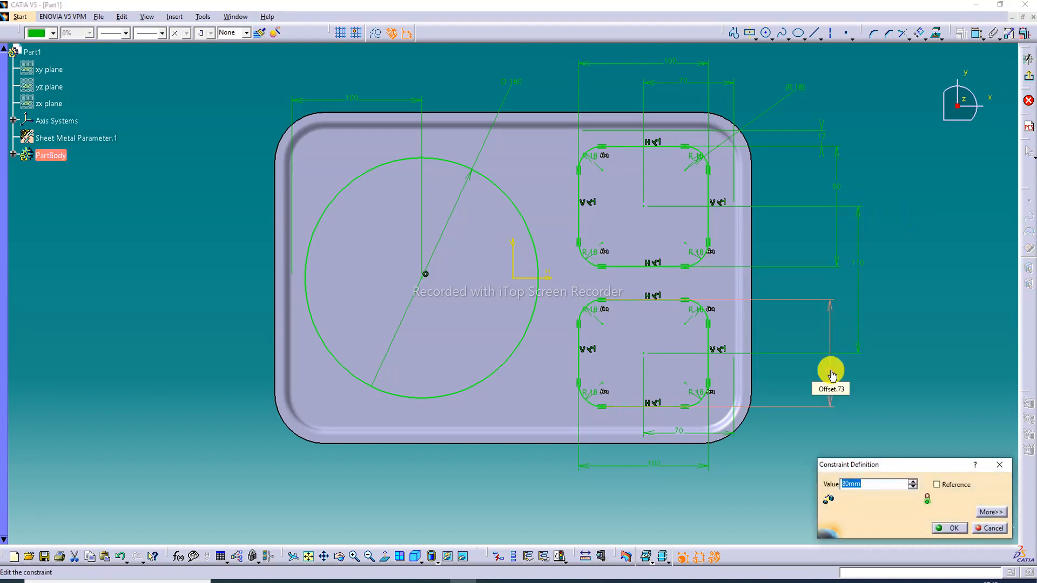
pyautogui.write('85')
pyautogui.press('Return')
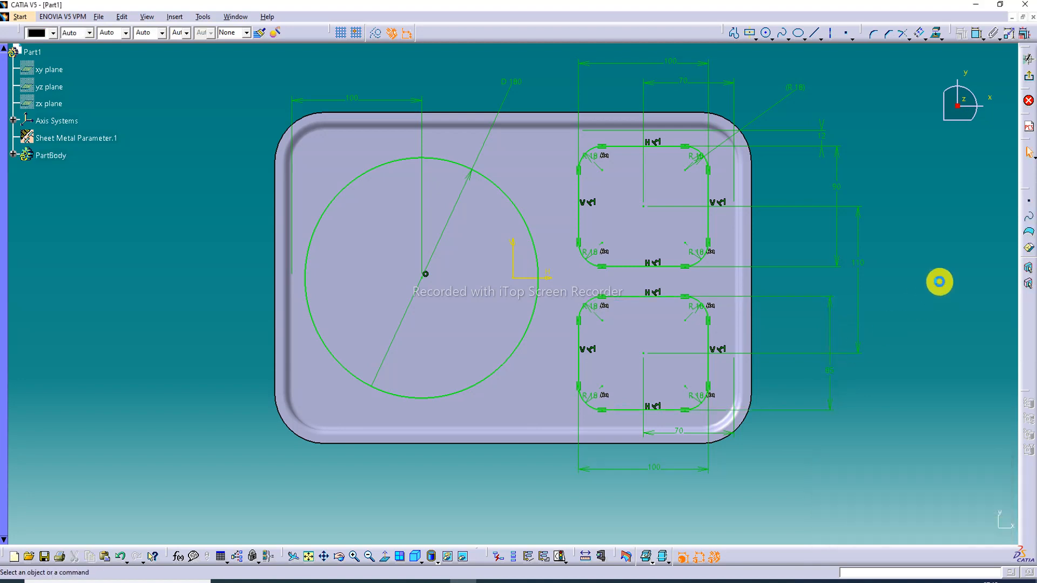
# Set the height of the upper rounded rectangle to 95 mm
pyautogui.doubleClick(836, 191)
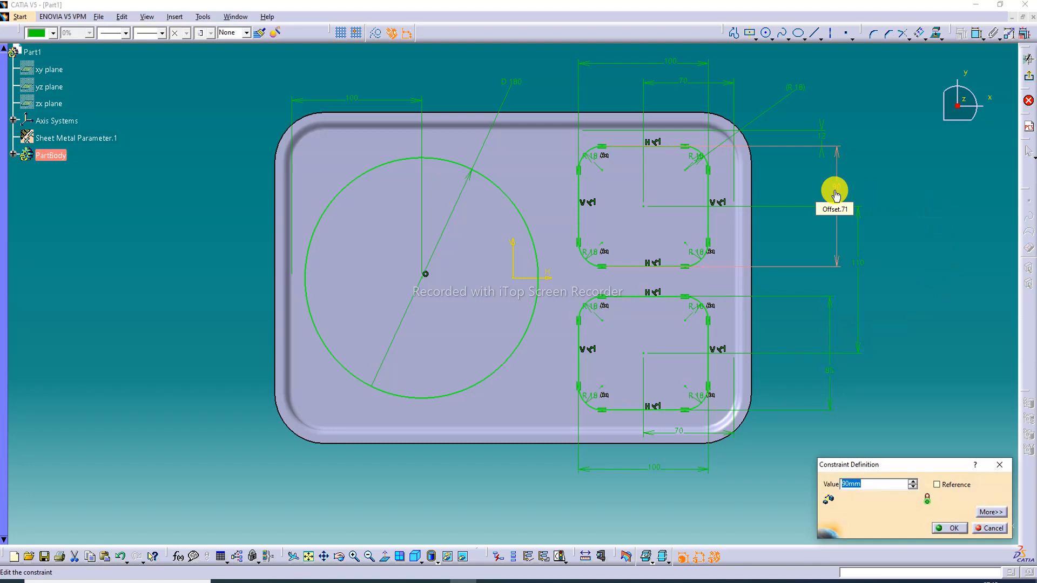
pyautogui.write('8')
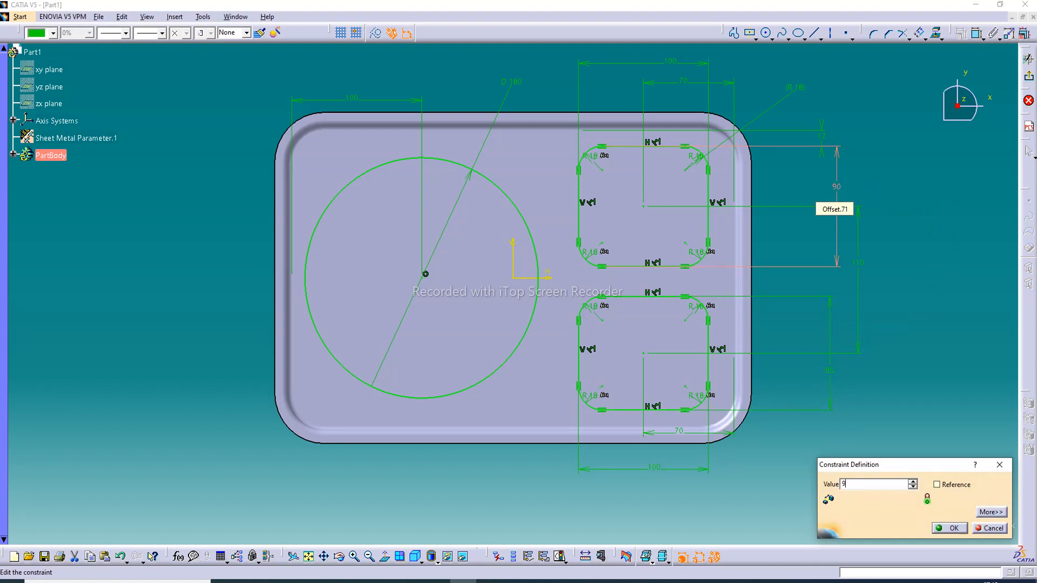
pyautogui.write('5')
pyautogui.press('Return')
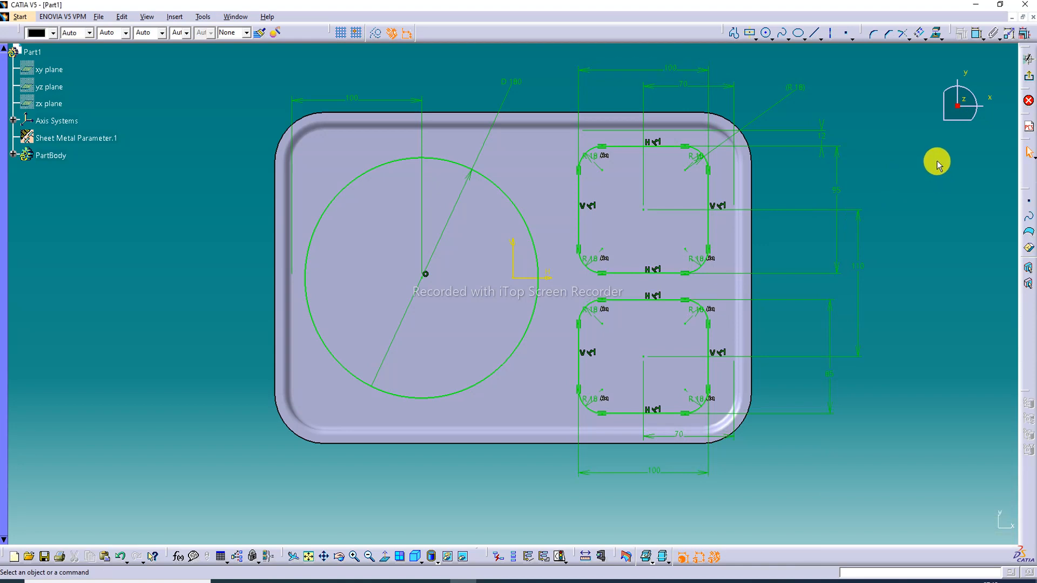
# Set the width of the upper rounded rectangle to 105 mm
pyautogui.click(672, 69)
pyautogui.doubleClick(673, 69)
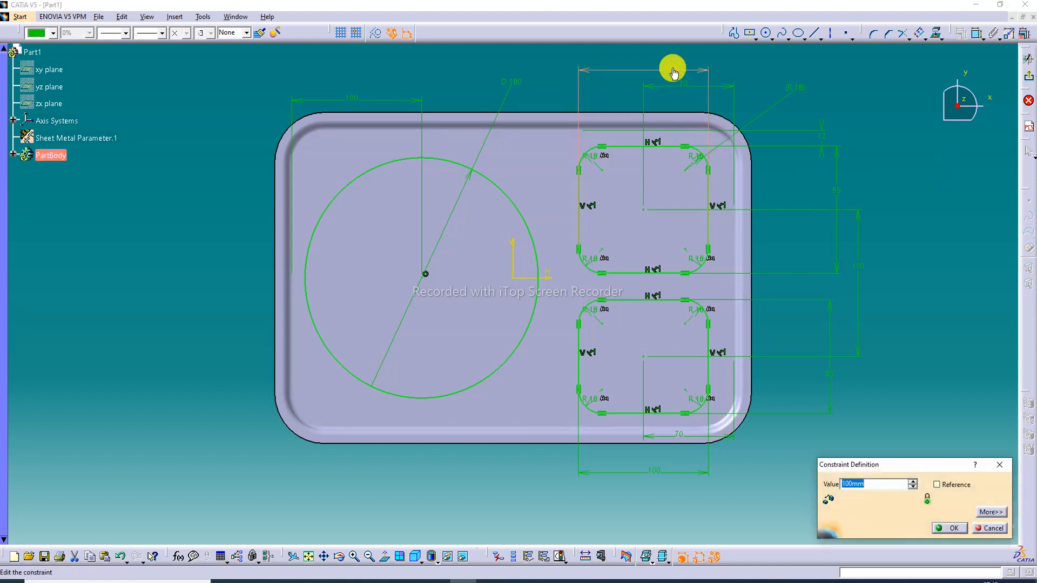
pyautogui.write('1')
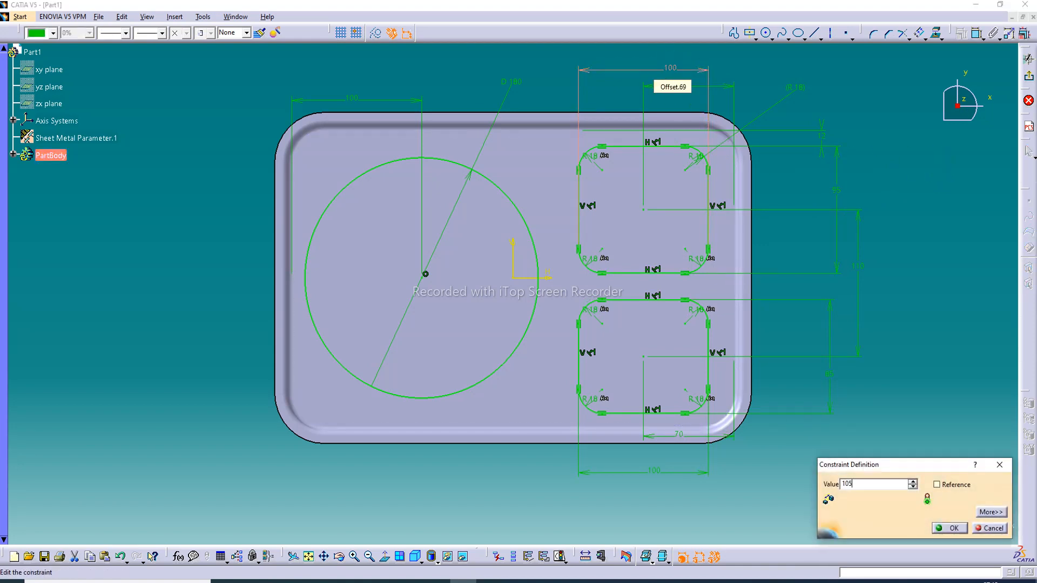
pyautogui.write('05')
pyautogui.press('Return')
# Set the widths of both the upper and the lower rounded rectangle to 110 mm
pyautogui.click(672, 71)
pyautogui.doubleClick(673, 73)
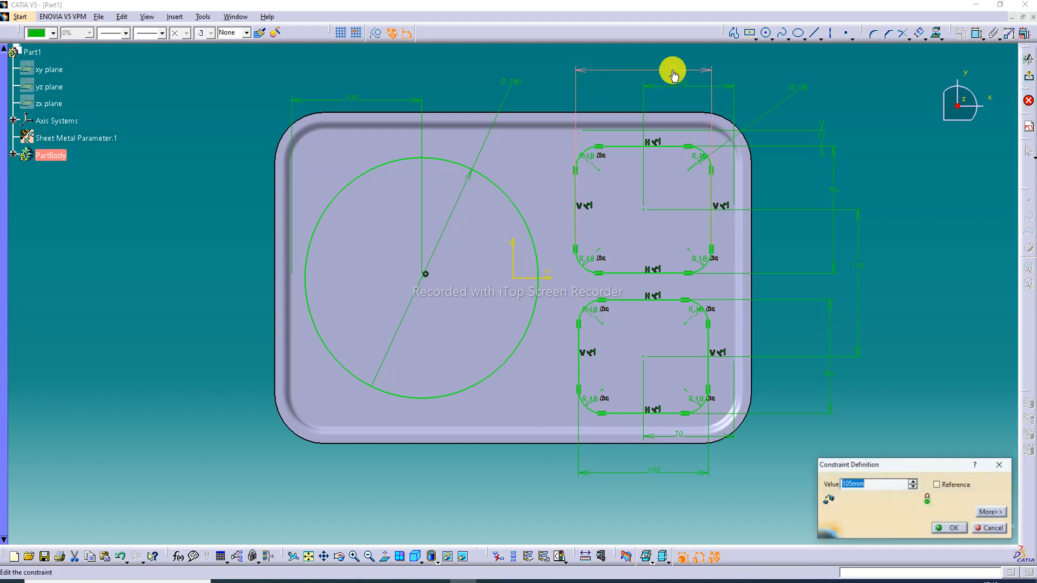
pyautogui.write('110')
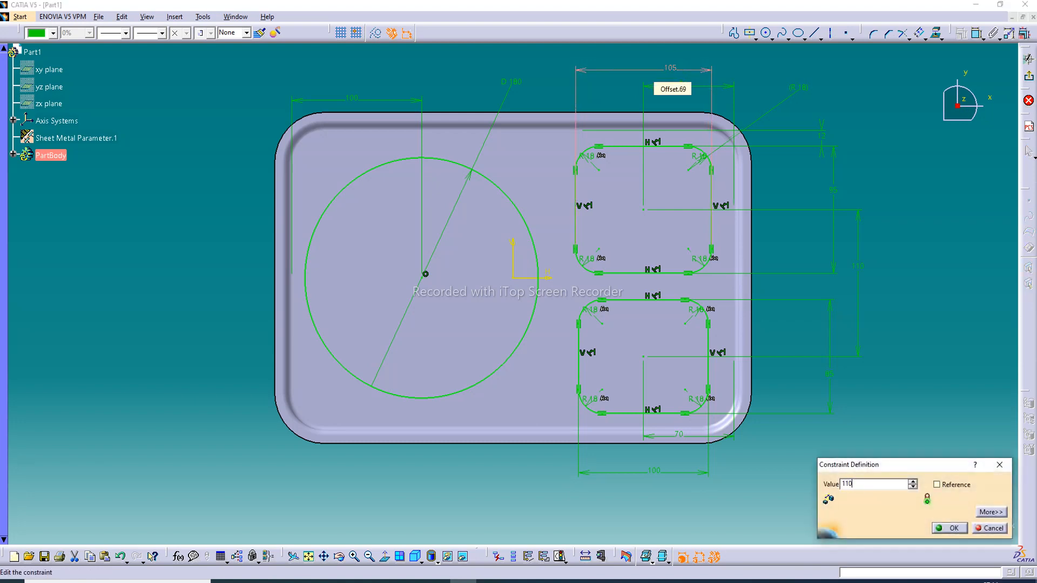
pyautogui.press('Return')
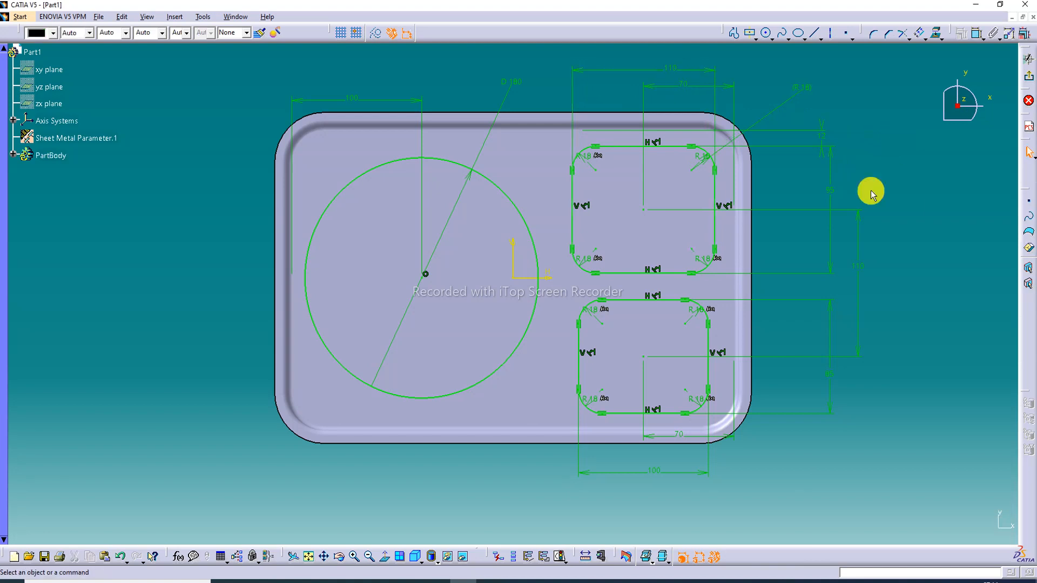
pyautogui.doubleClick(657, 472)
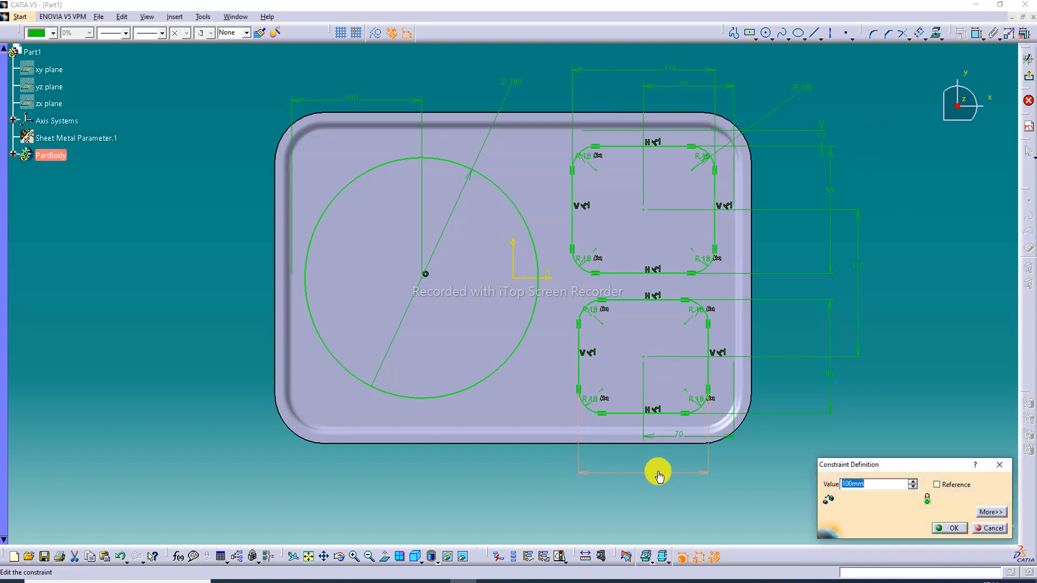
pyautogui.write('110')
pyautogui.press('Return')
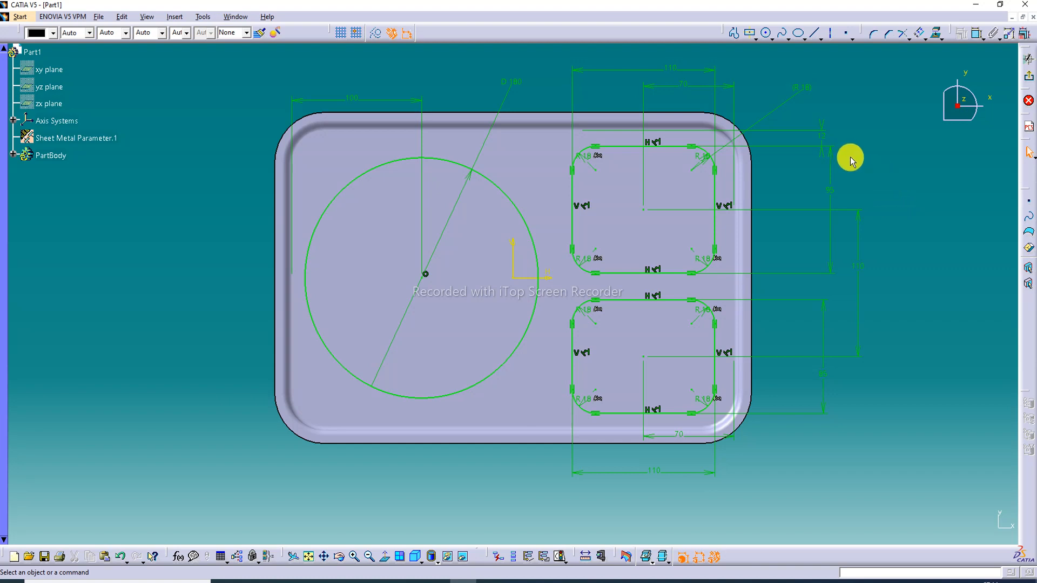
# Reposition the lower rectangle's 110 mm width dimension slightly further below the plate and clear the selection
pyautogui.moveTo(717, 216); pyautogui.dragTo(711, 219, button='middle')
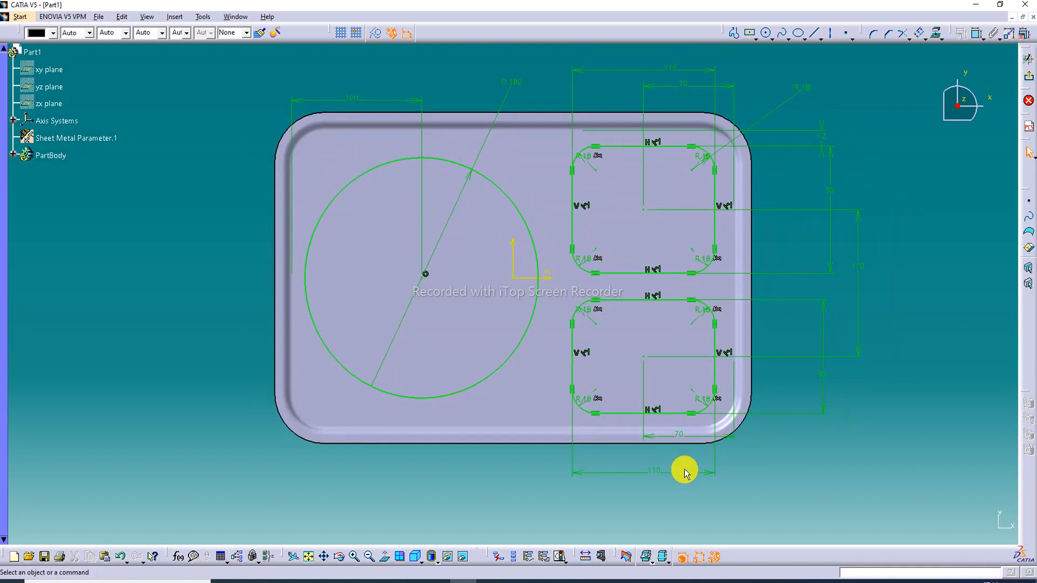
pyautogui.click(661, 473)
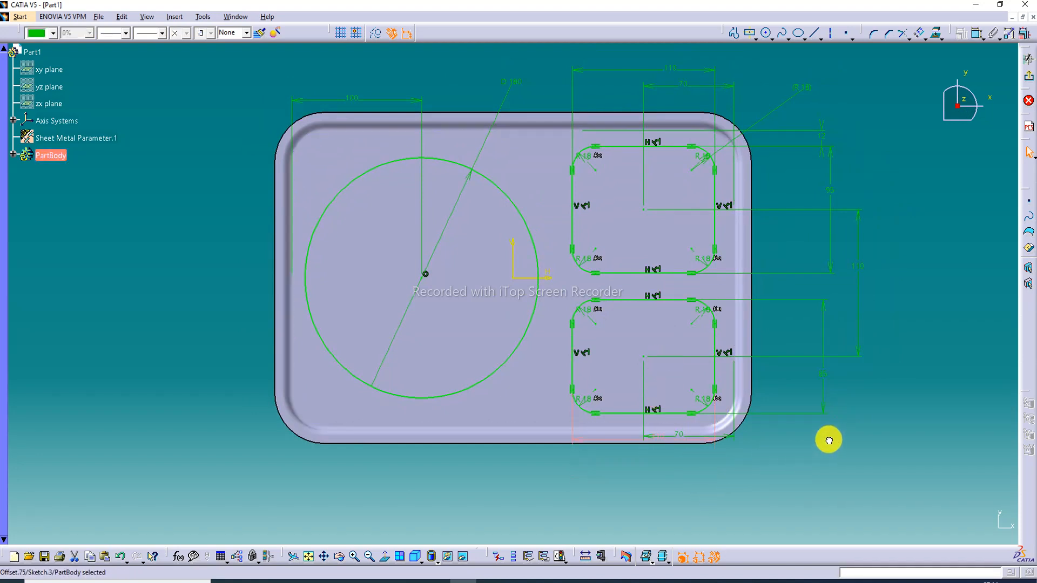
pyautogui.click(799, 449)
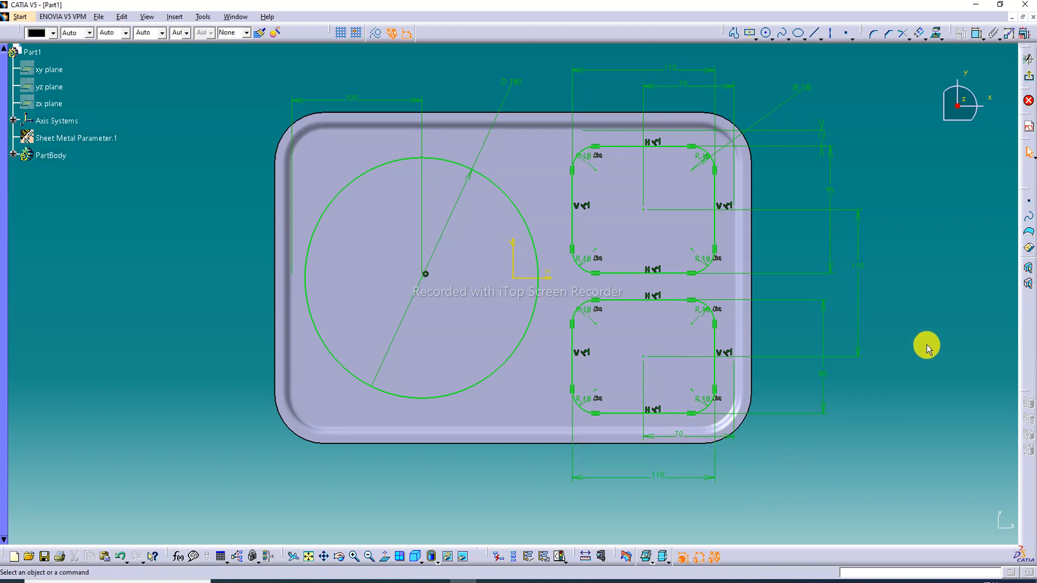
# Examine the layout of the dimensioned circle and rounded rectangles within the plate outline
pyautogui.moveTo(873, 251); pyautogui.dragTo(864, 236, button='middle')
pyautogui.click(873, 249)
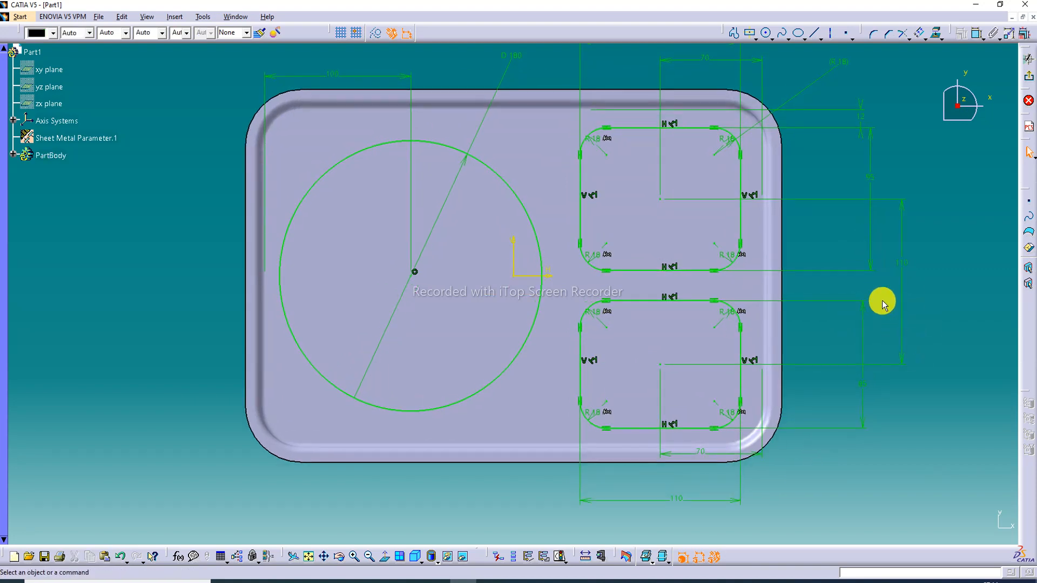
pyautogui.click(856, 289)
pyautogui.moveTo(882, 303)
pyautogui.mouseDown(button='middle')
pyautogui.moveTo(857, 290)
pyautogui.moveTo(882, 370)
pyautogui.moveTo(867, 342)
pyautogui.mouseUp(button='middle')
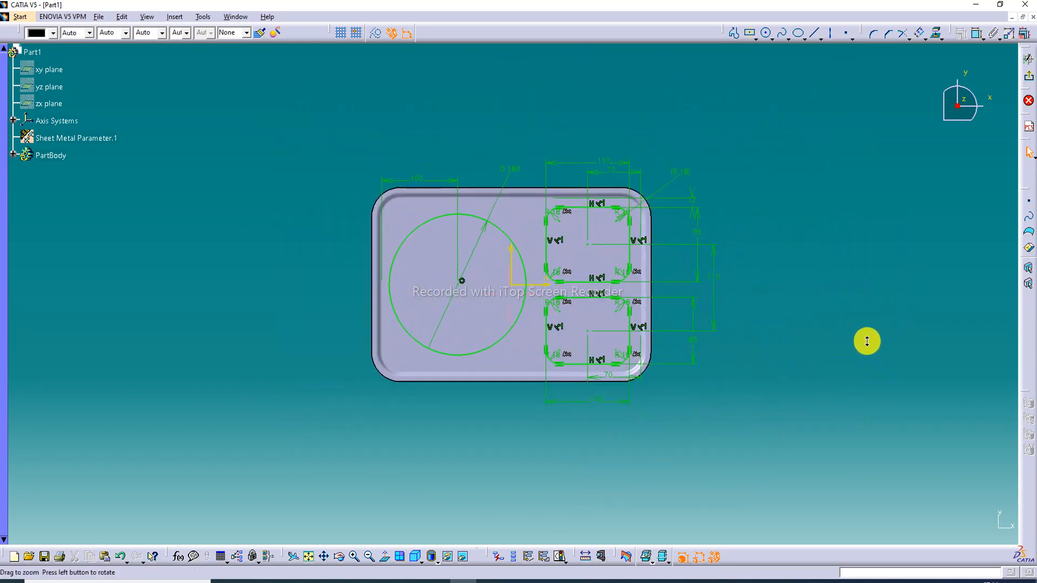
pyautogui.moveTo(708, 352); pyautogui.dragTo(636, 277, button='middle')
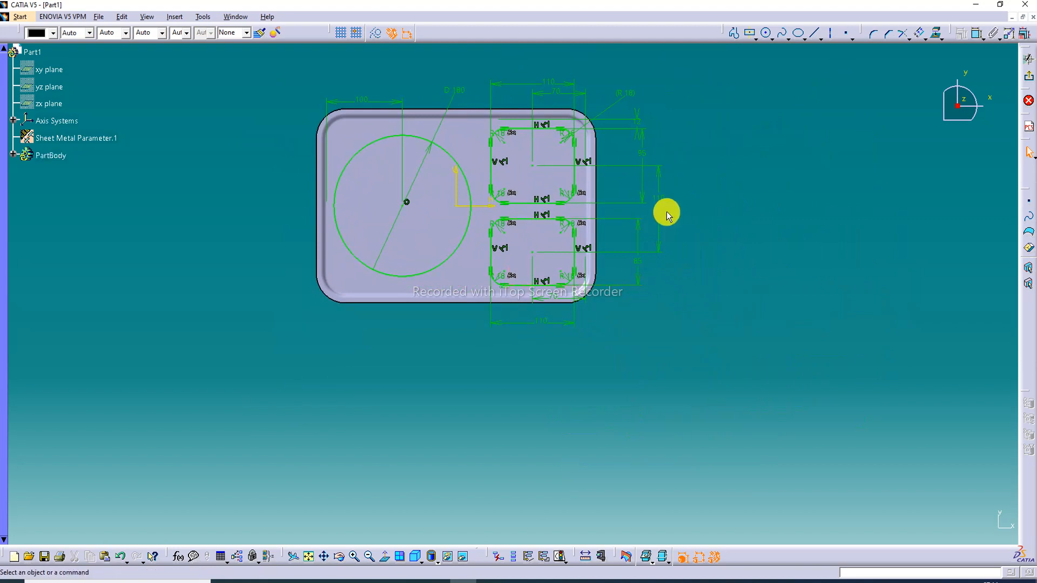
pyautogui.click(686, 136)
pyautogui.moveTo(685, 137); pyautogui.dragTo(684, 127, button='middle')
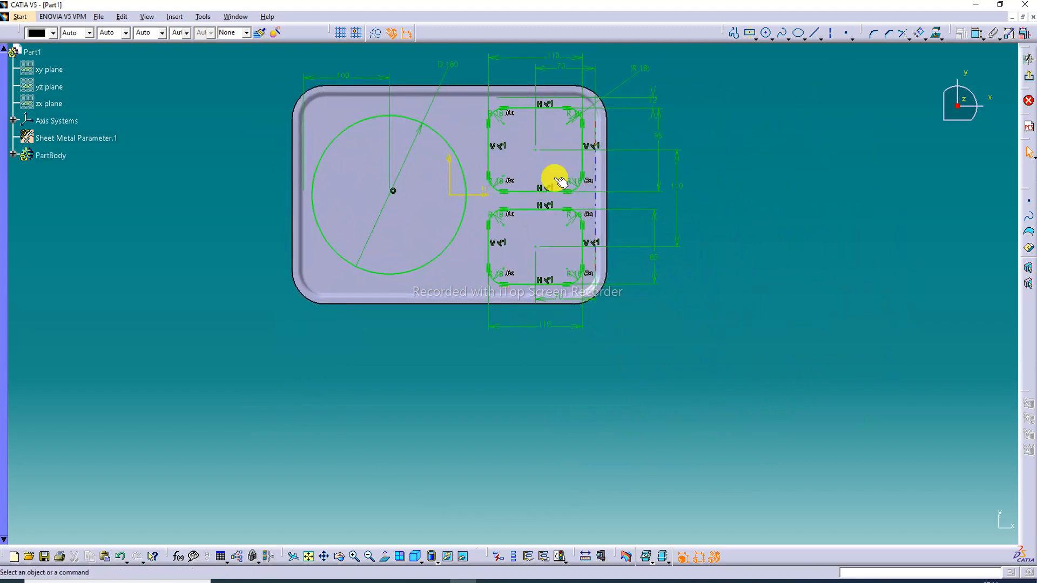
pyautogui.moveTo(476, 186); pyautogui.dragTo(483, 199, button='middle')
pyautogui.click(479, 201)
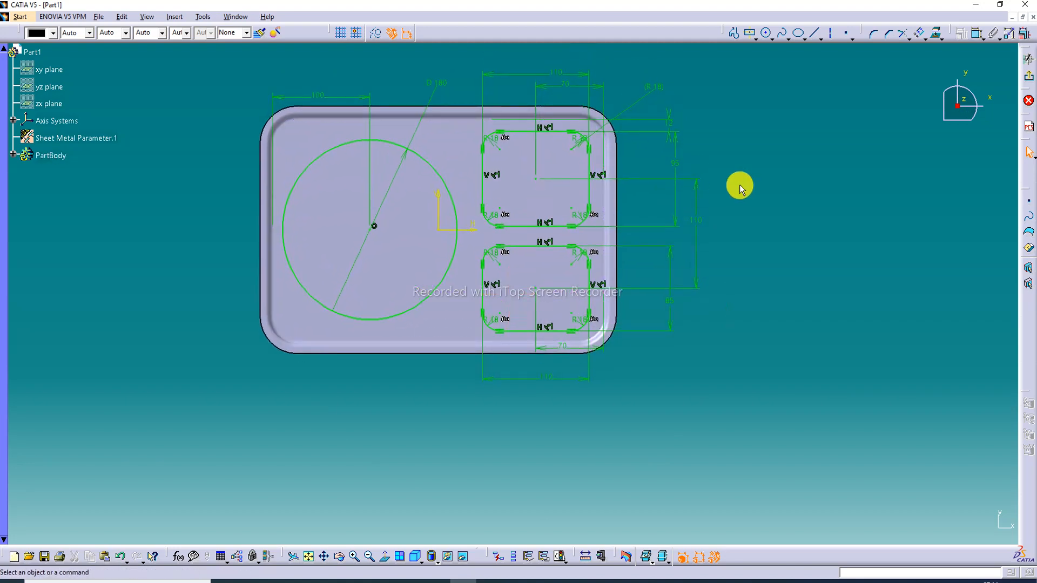
pyautogui.moveTo(679, 143); pyautogui.dragTo(666, 139)
pyautogui.keyDown('ctrl'); pyautogui.moveTo(439, 141); pyautogui.dragTo(504, 208, button='middle'); pyautogui.keyUp('ctrl')
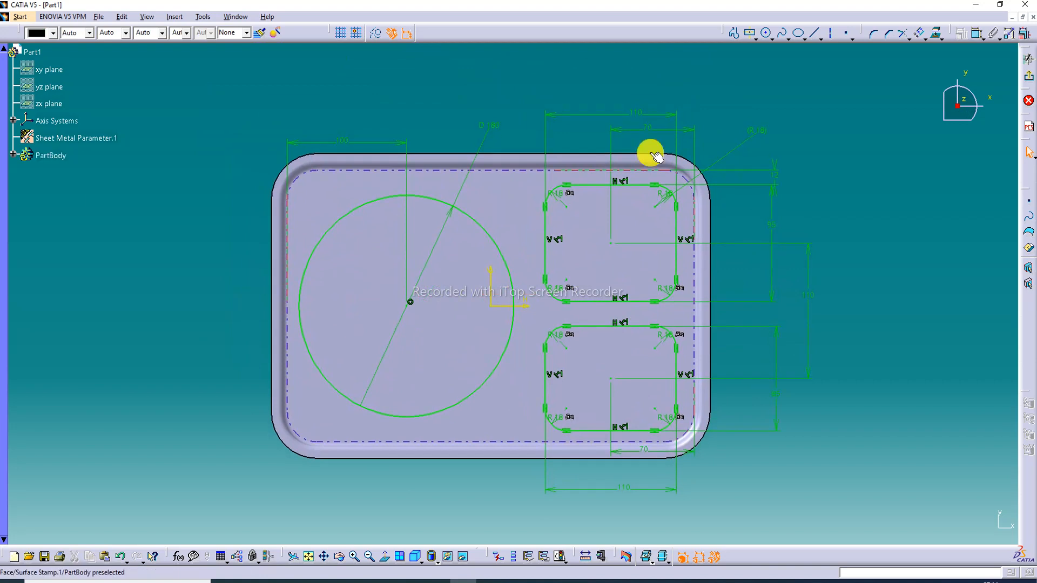
# Exit the sketch and start a Surface Stamp using the compartment sketch as its profile
pyautogui.click(1028, 81)
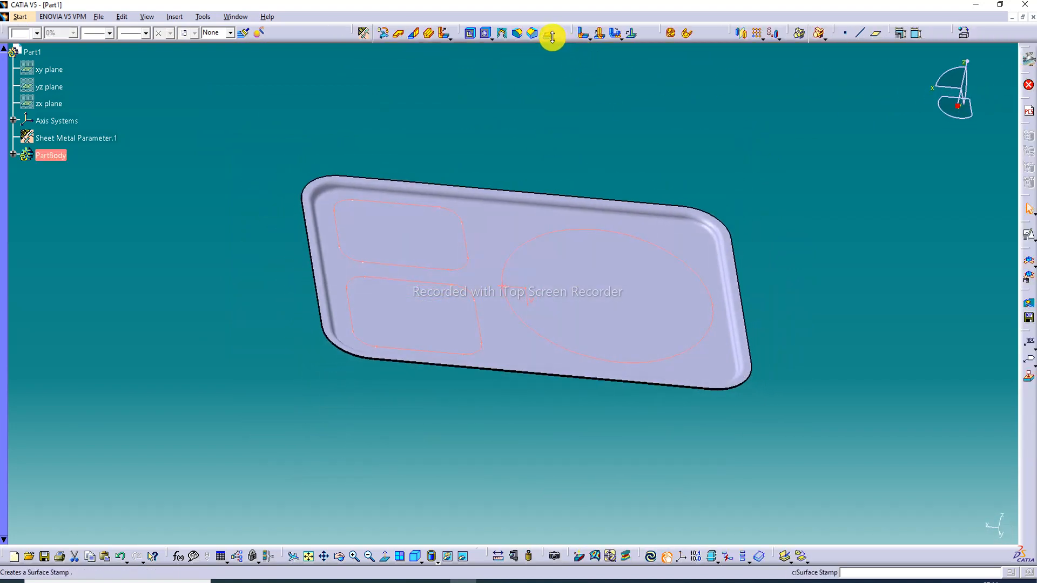
pyautogui.click(552, 36)
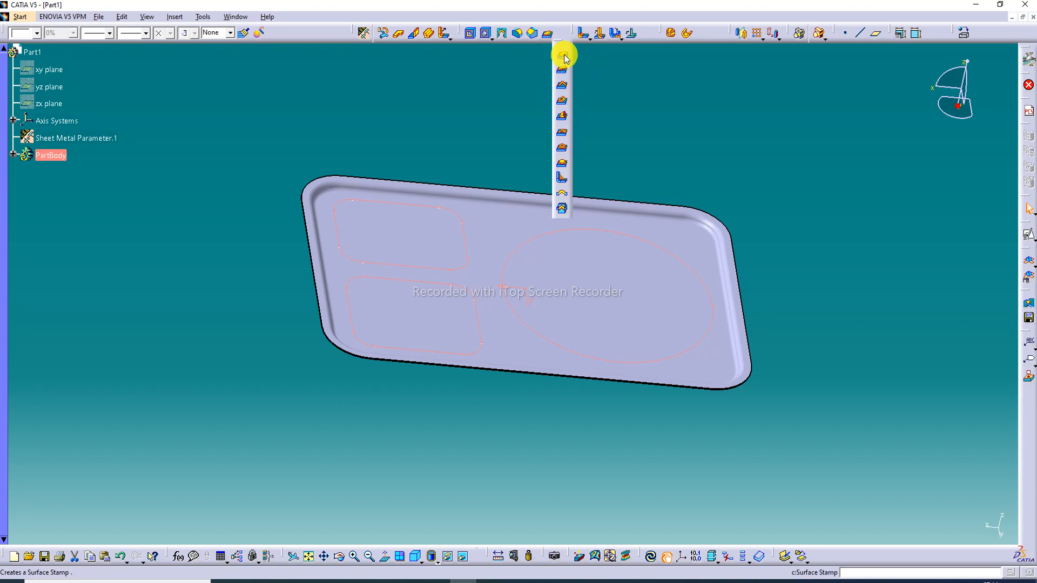
pyautogui.click(562, 56)
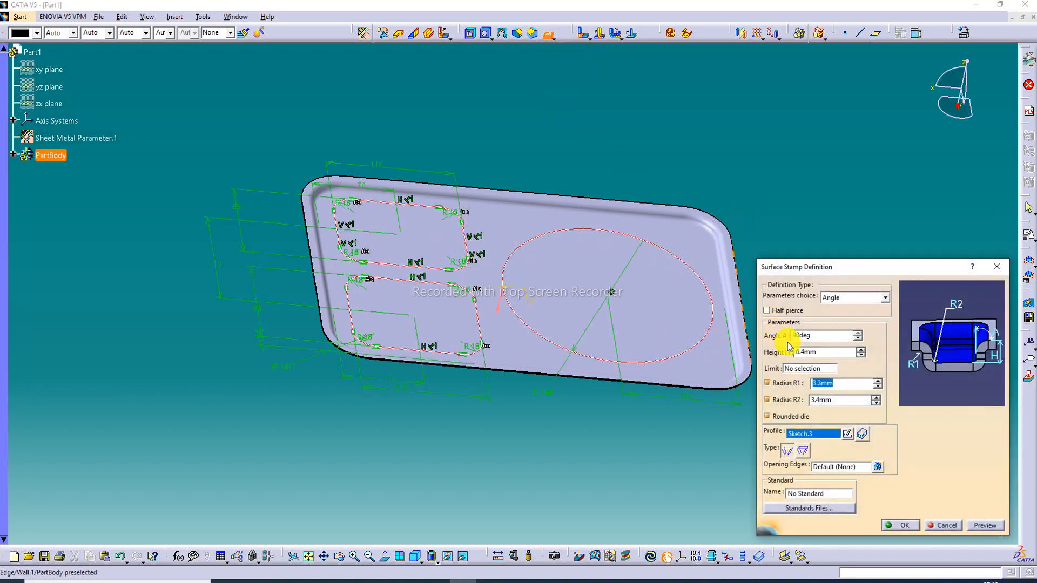
# Set the compartment surface stamp's angle to 85 degrees and its height to 42 mm
pyautogui.click(809, 335)
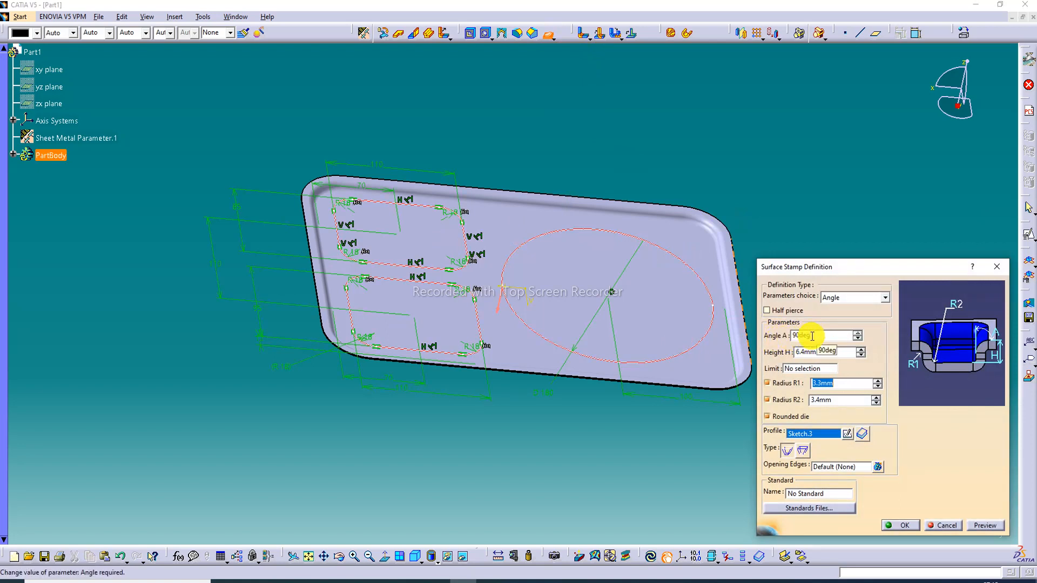
pyautogui.moveTo(811, 336); pyautogui.dragTo(781, 342)
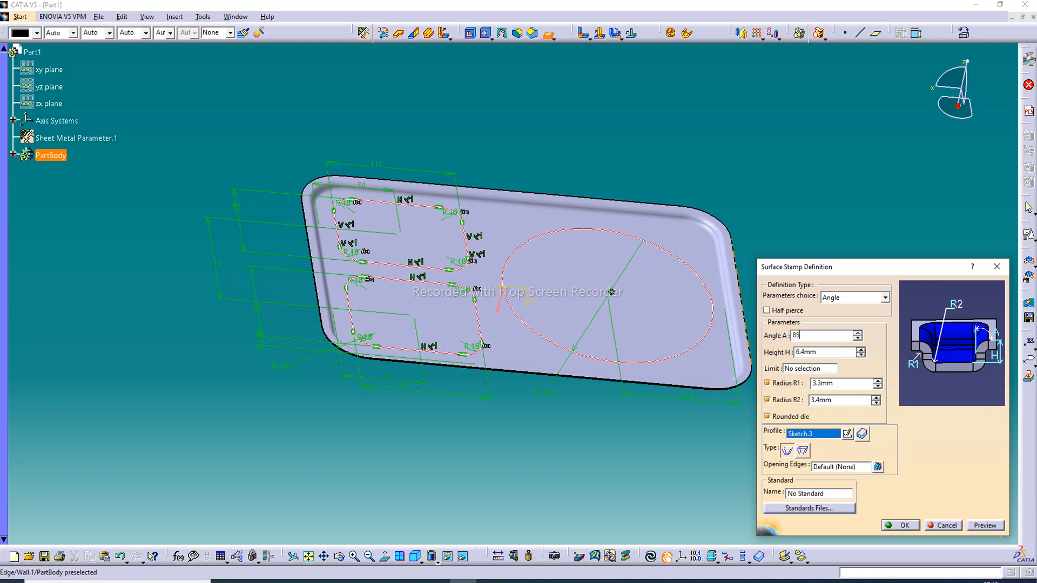
pyautogui.write('85')
pyautogui.click(826, 352)
pyautogui.moveTo(831, 352); pyautogui.dragTo(786, 355)
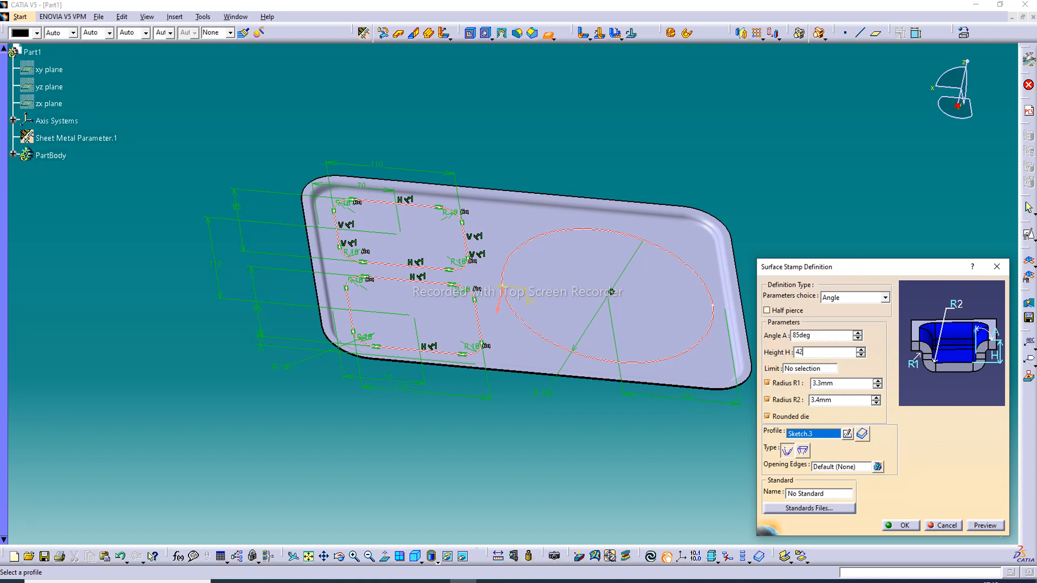
pyautogui.write('42')
# Set the stamp's radius R1 to 4.4 mm and radius R2 to 5.2 mm, then preview and create the stamp
pyautogui.click(846, 382)
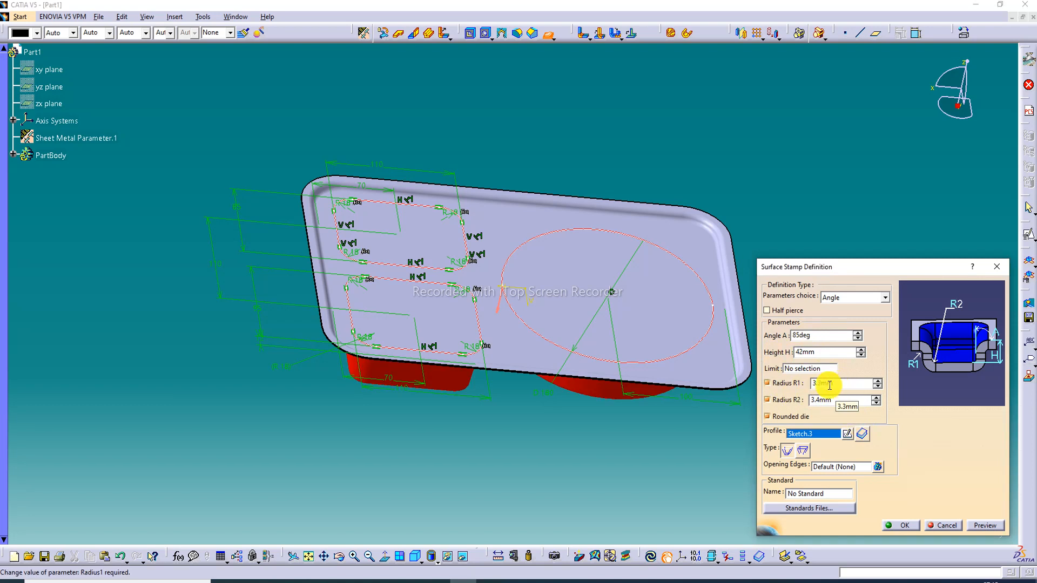
pyautogui.moveTo(830, 385); pyautogui.dragTo(794, 389)
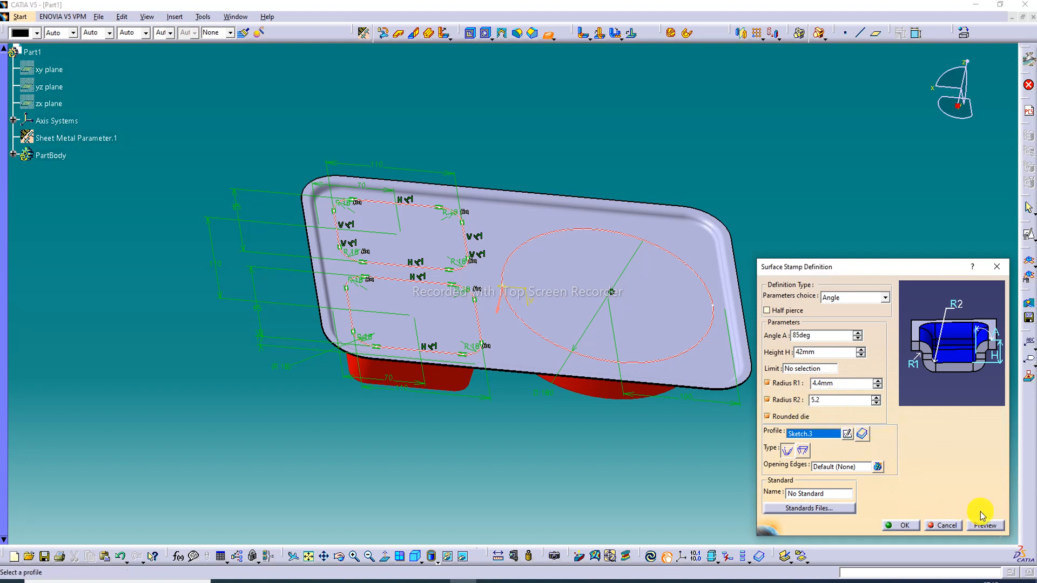
pyautogui.click(991, 527)
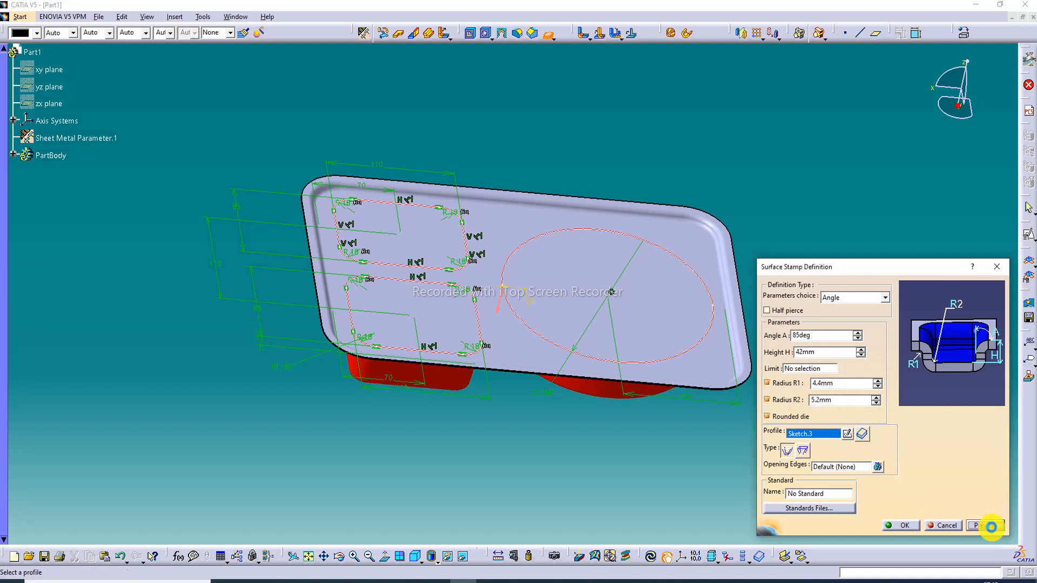
pyautogui.click(904, 525)
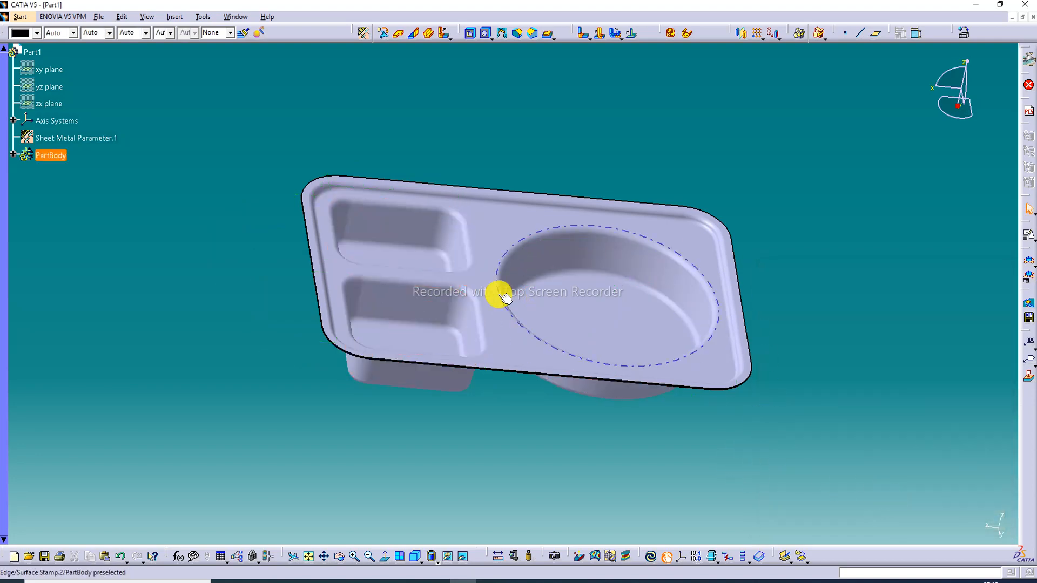
# Edit the compartment surface stamp and set its height to 56 mm
pyautogui.moveTo(504, 297); pyautogui.dragTo(474, 301, button='middle')
pyautogui.doubleClick(582, 266)
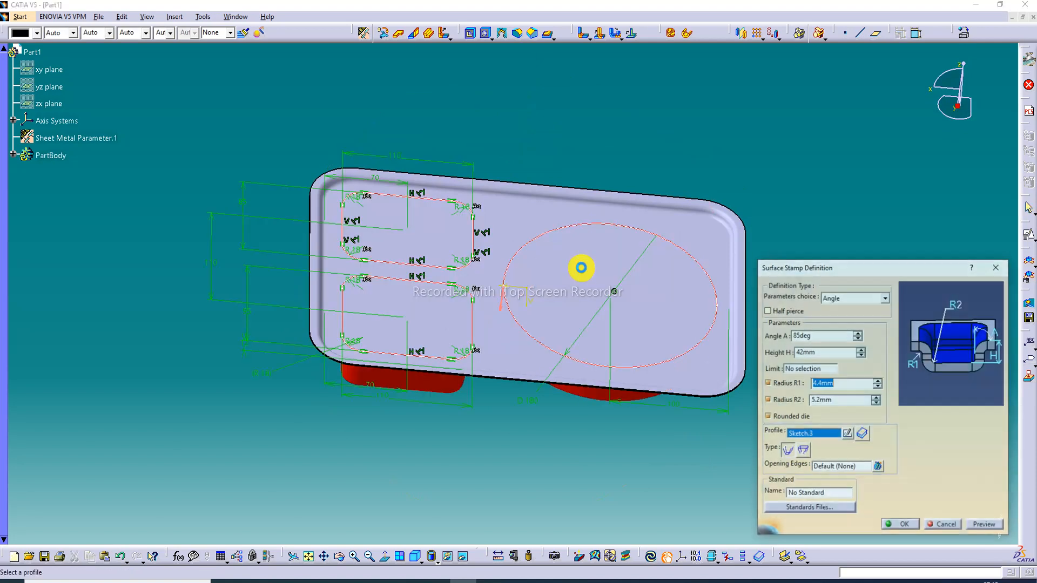
pyautogui.doubleClick(810, 353)
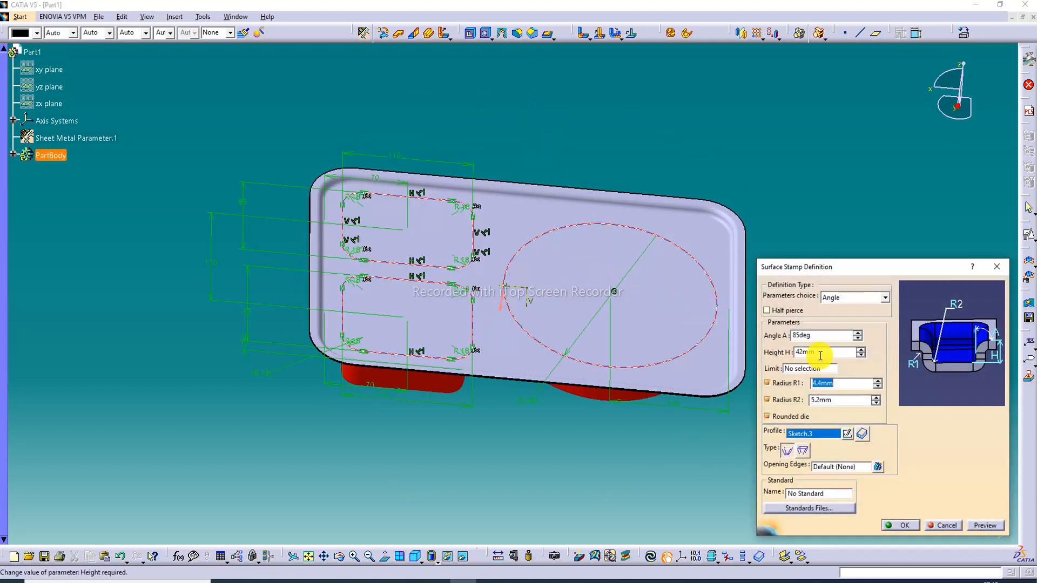
pyautogui.write('56')
pyautogui.click(766, 357)
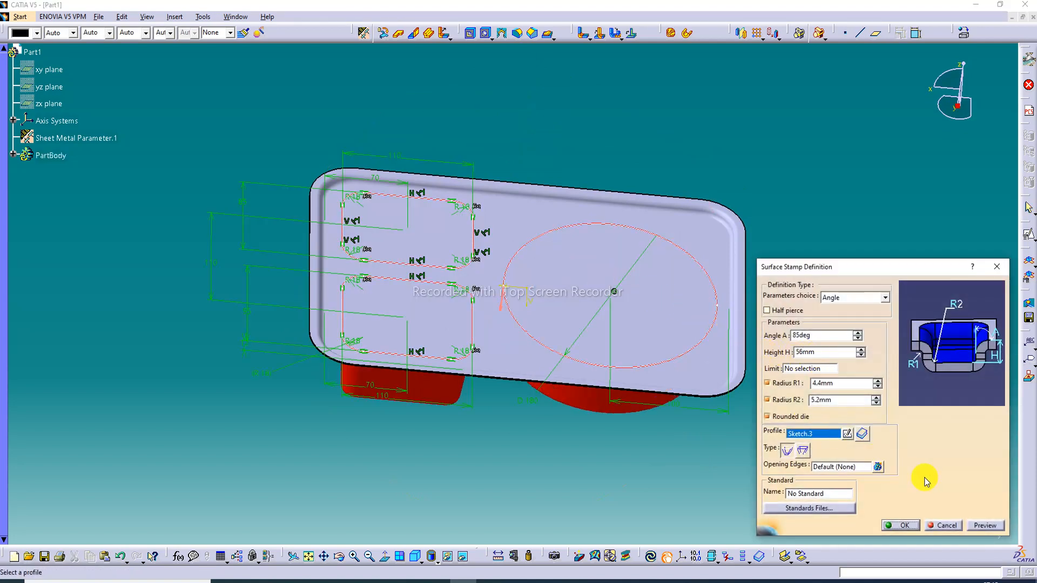
pyautogui.click(984, 525)
pyautogui.click(902, 525)
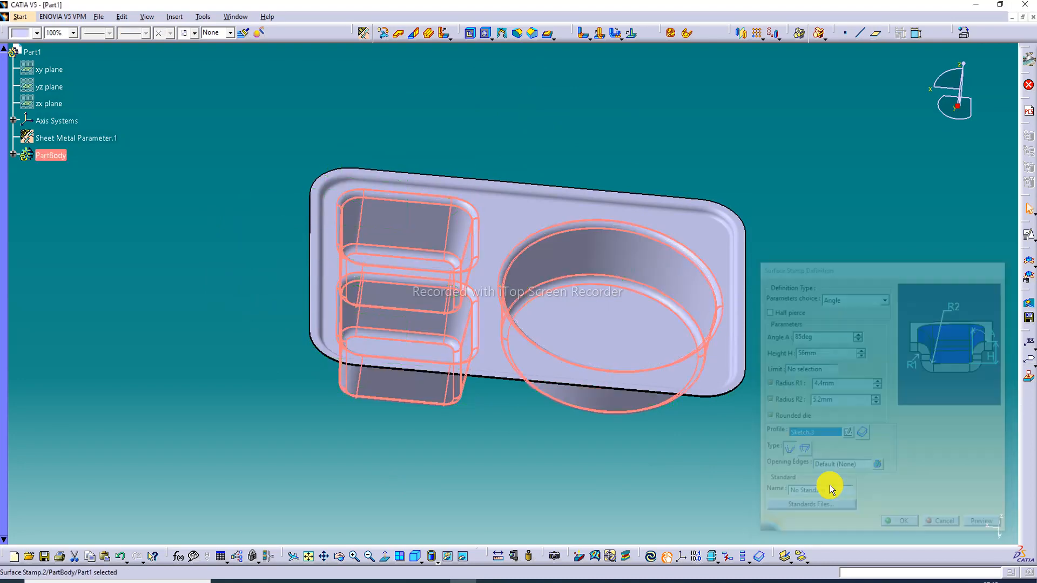
# Reopen the compartment surface stamp's definition, set its height to 65 mm and apply the change
pyautogui.moveTo(560, 275); pyautogui.dragTo(498, 229, button='middle')
pyautogui.doubleClick(583, 284)
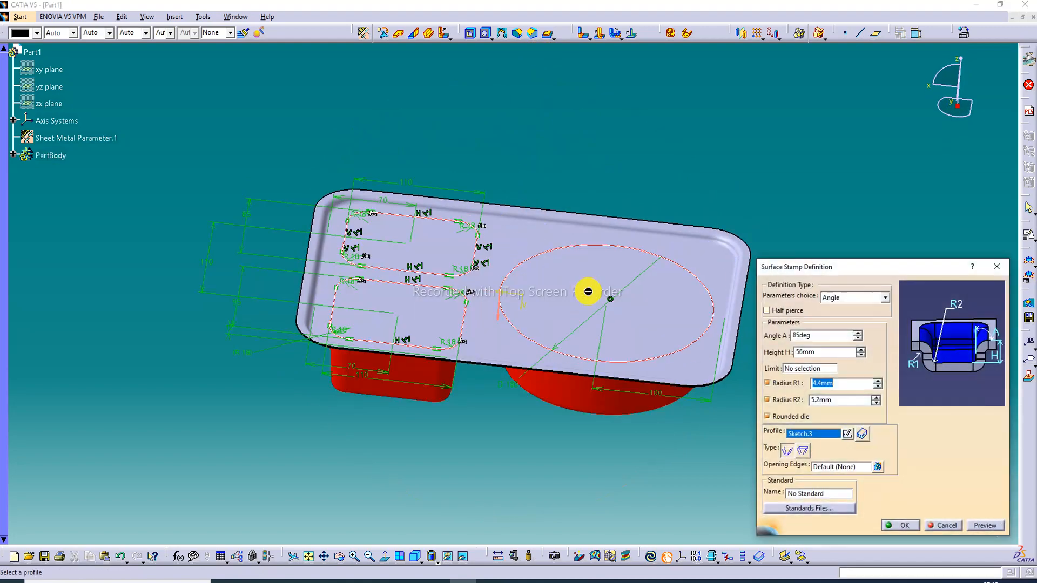
pyautogui.moveTo(824, 354); pyautogui.dragTo(770, 363)
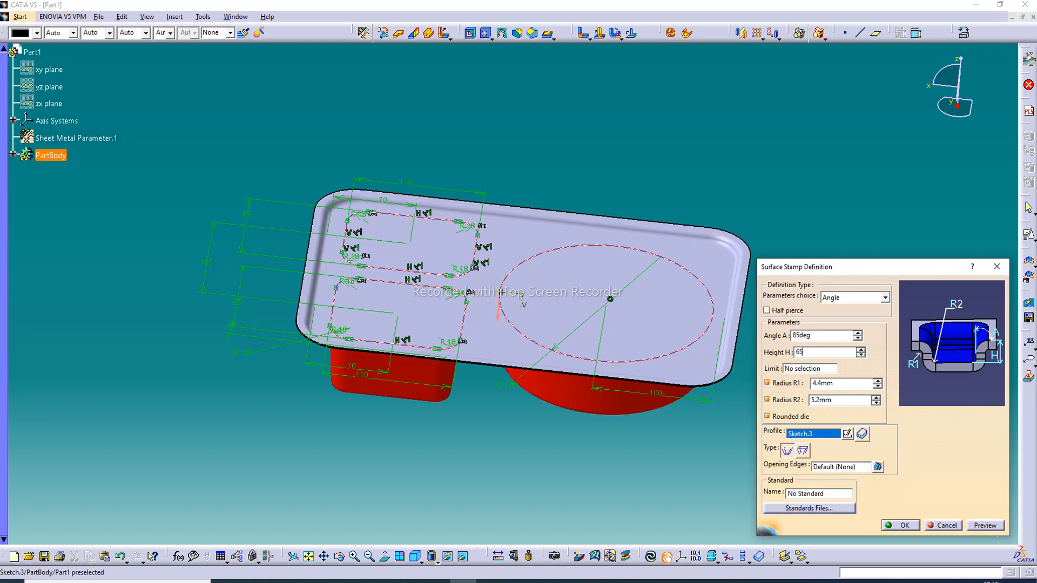
pyautogui.click(984, 525)
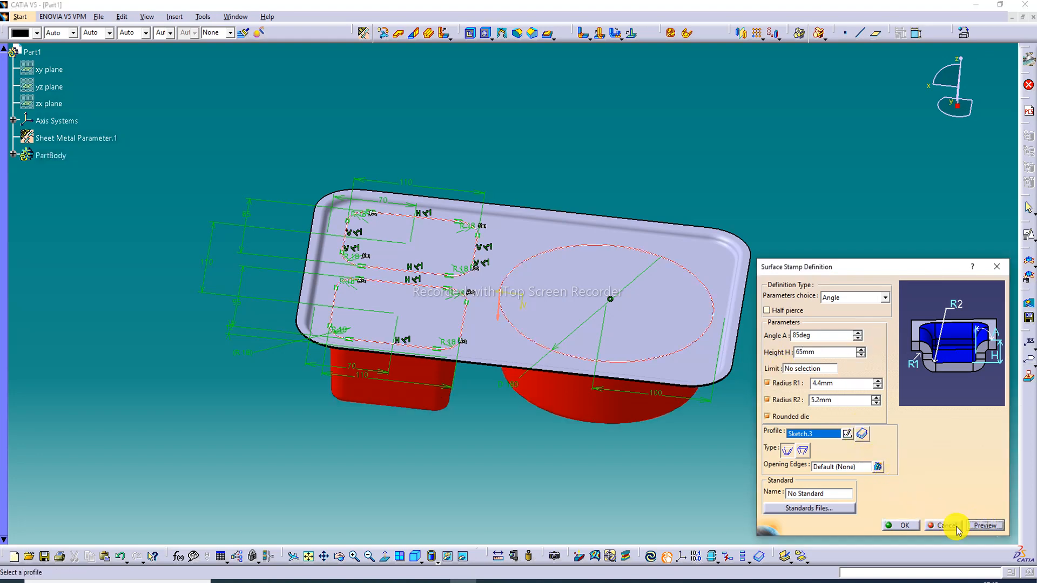
pyautogui.click(901, 525)
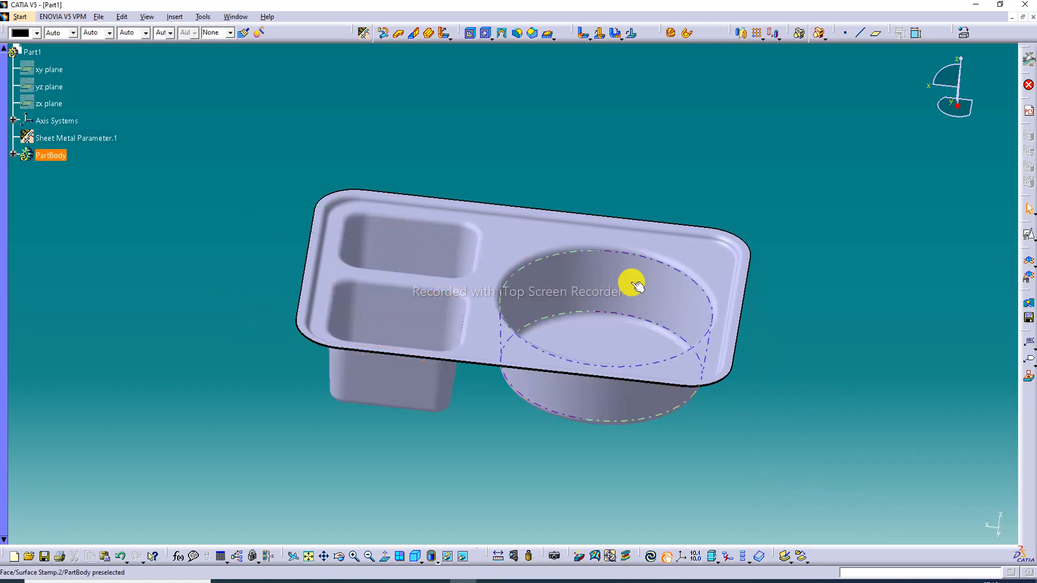
pyautogui.moveTo(456, 297); pyautogui.dragTo(475, 324, button='middle')
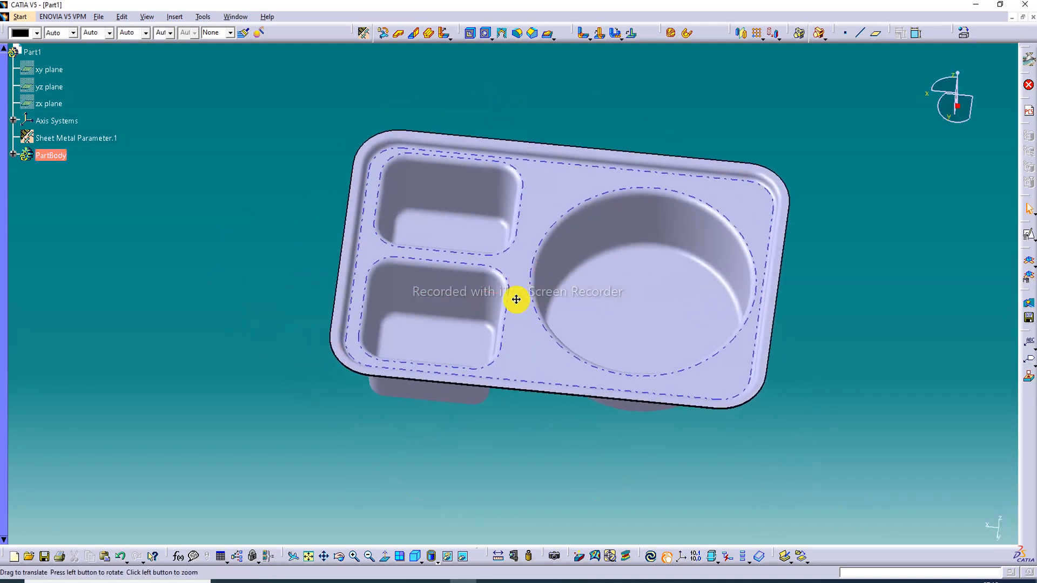
pyautogui.click(273, 198)
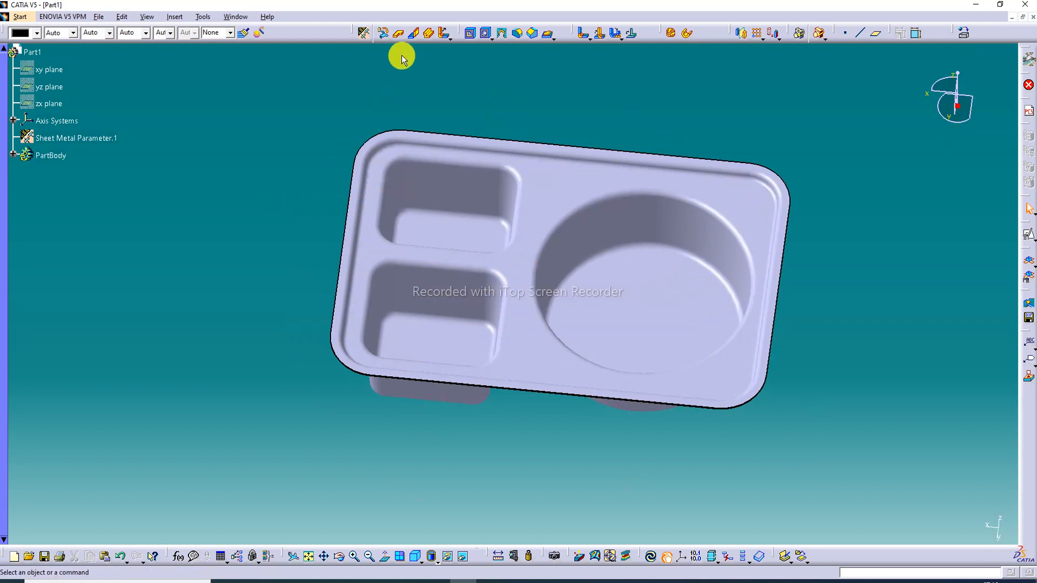
# Start a basic Tear Drop and set its length to 2 mm
pyautogui.click(449, 37)
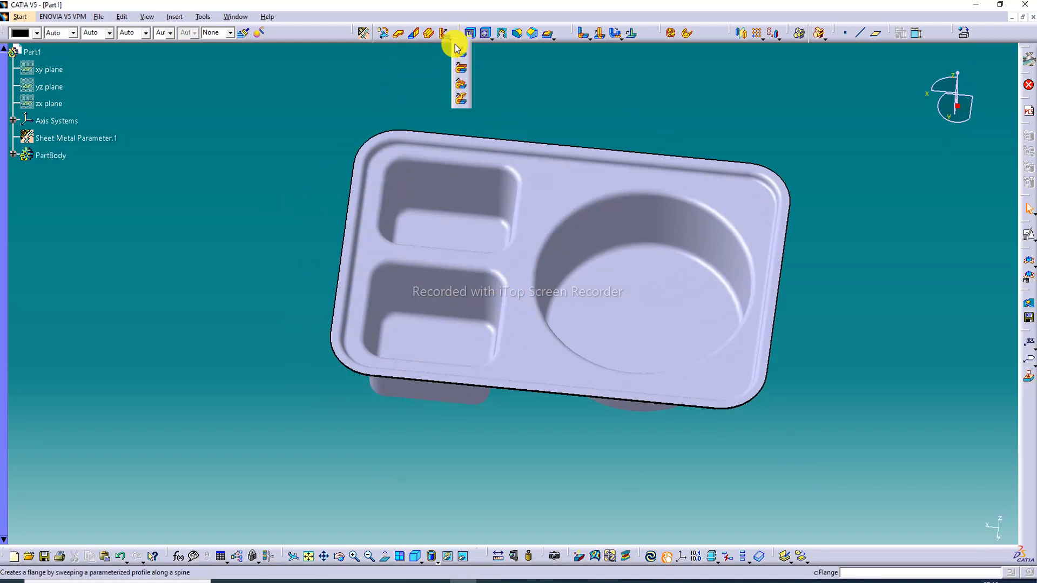
pyautogui.click(461, 85)
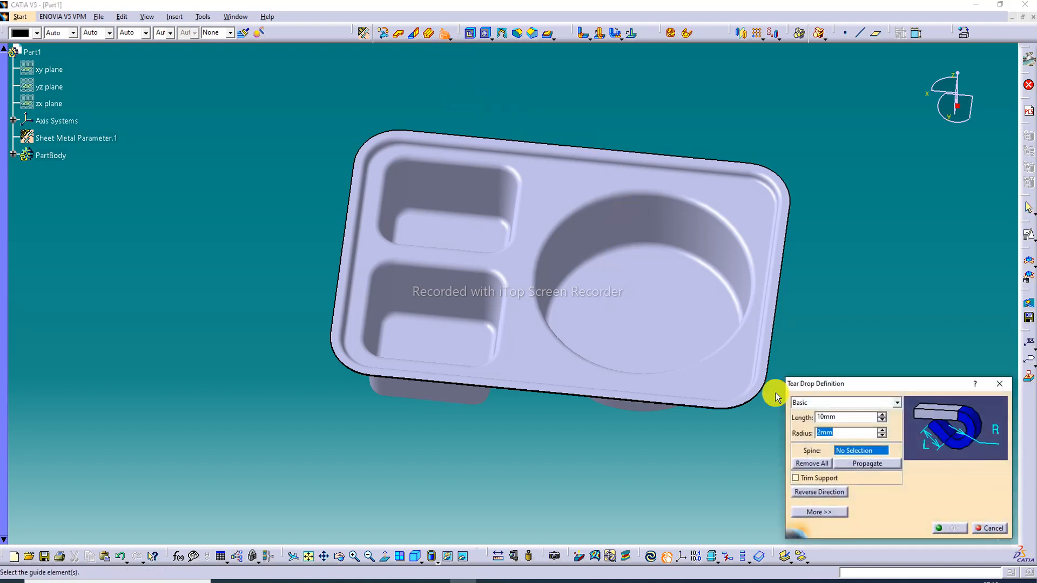
pyautogui.doubleClick(844, 415)
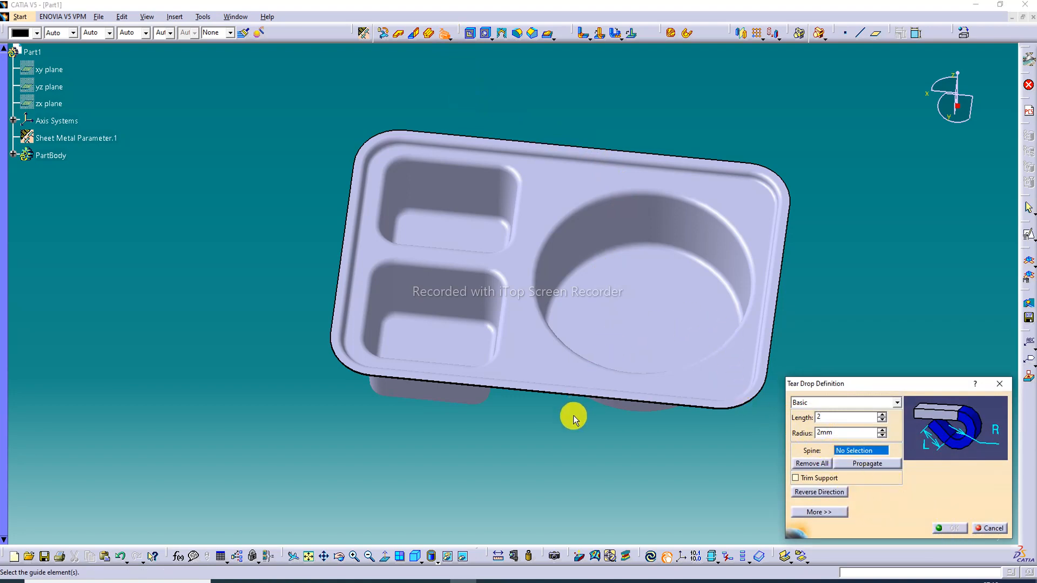
# Choose all eight straight and rounded outer edges of the plate rim as the spine and create the tear drop
pyautogui.moveTo(572, 430); pyautogui.dragTo(565, 331, button='middle')
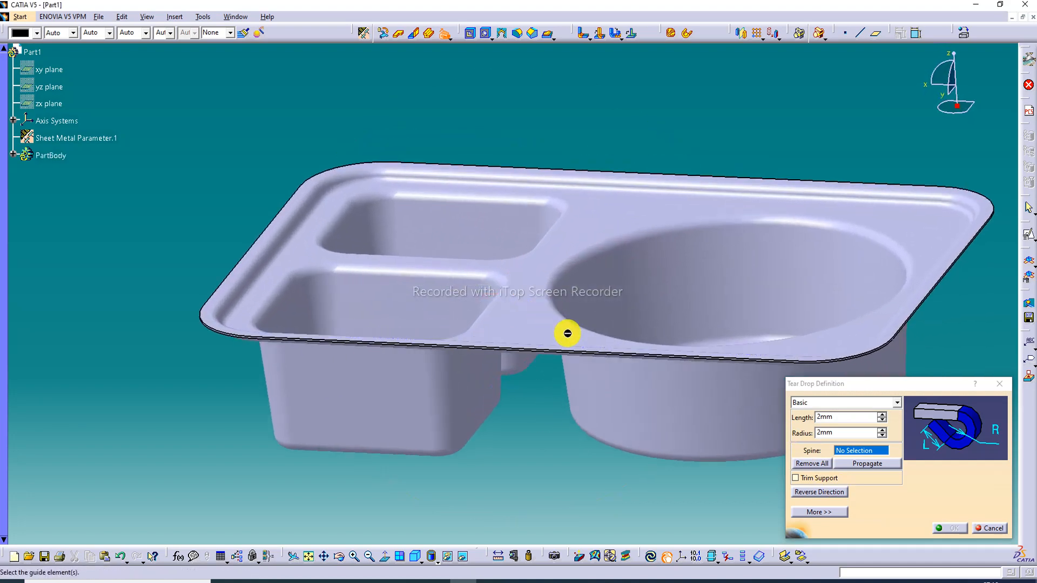
pyautogui.click(611, 353)
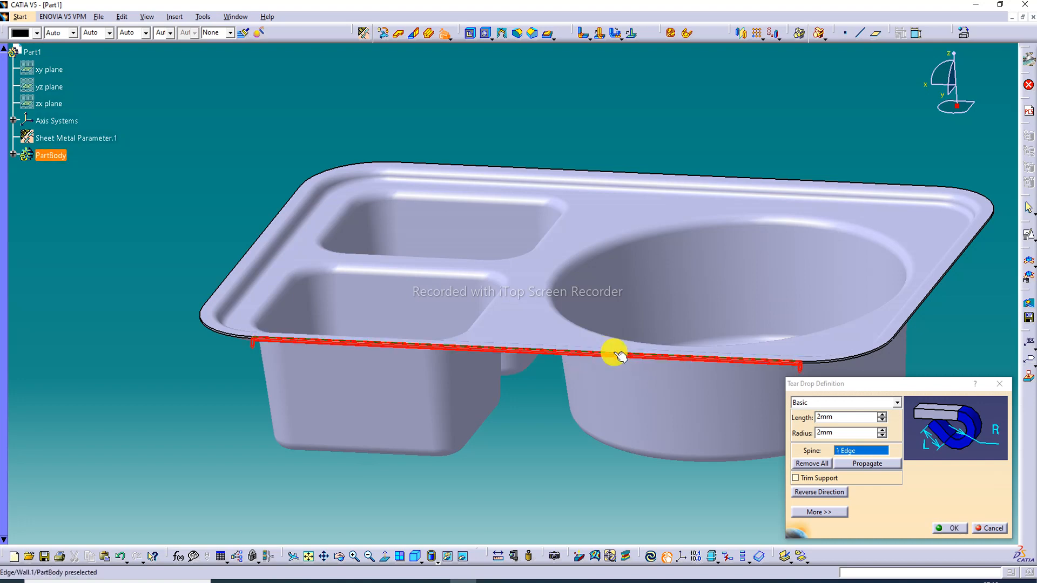
pyautogui.click(863, 358)
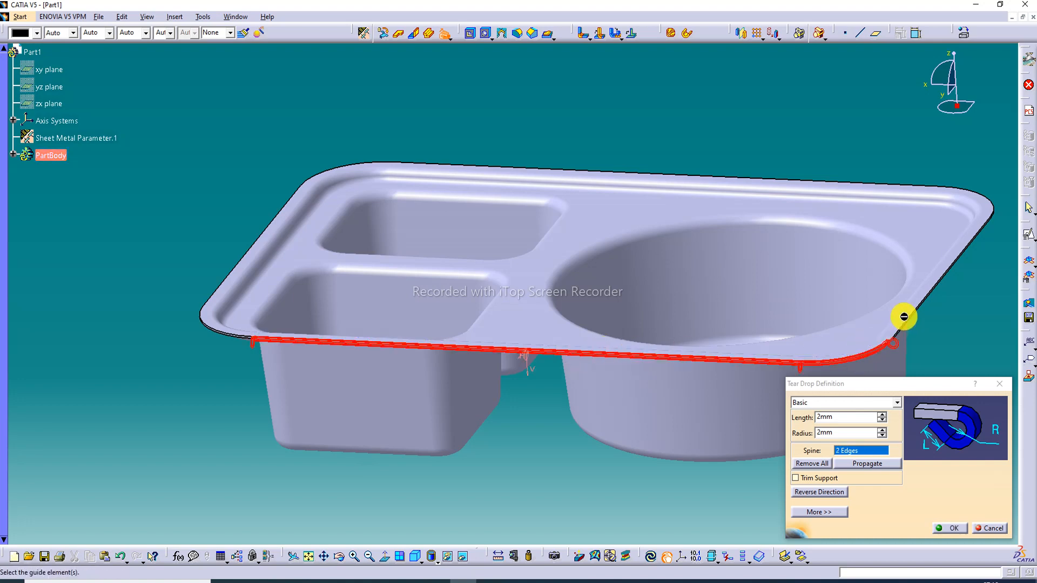
pyautogui.click(940, 274)
pyautogui.click(957, 188)
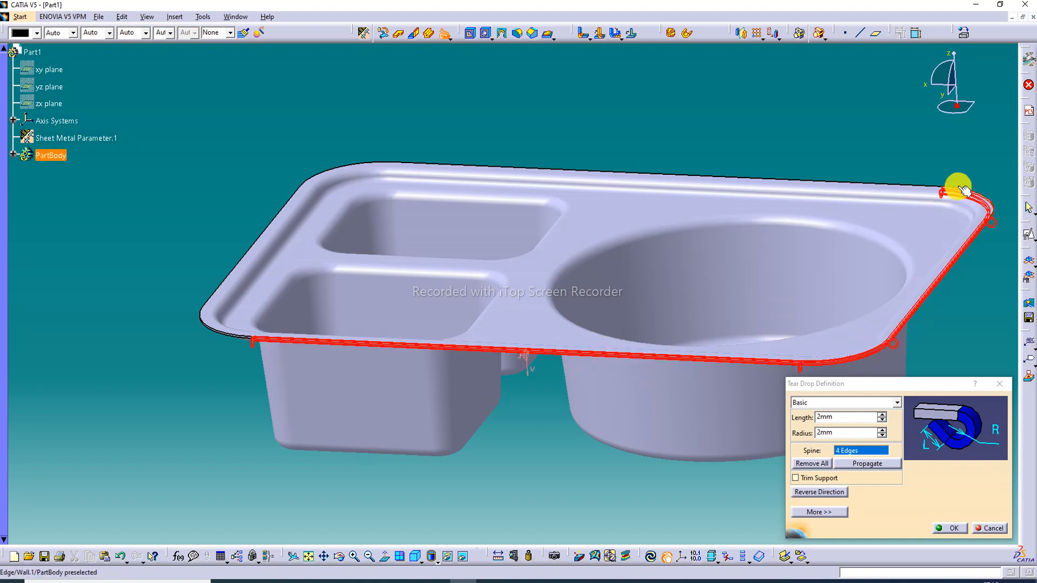
pyautogui.click(915, 183)
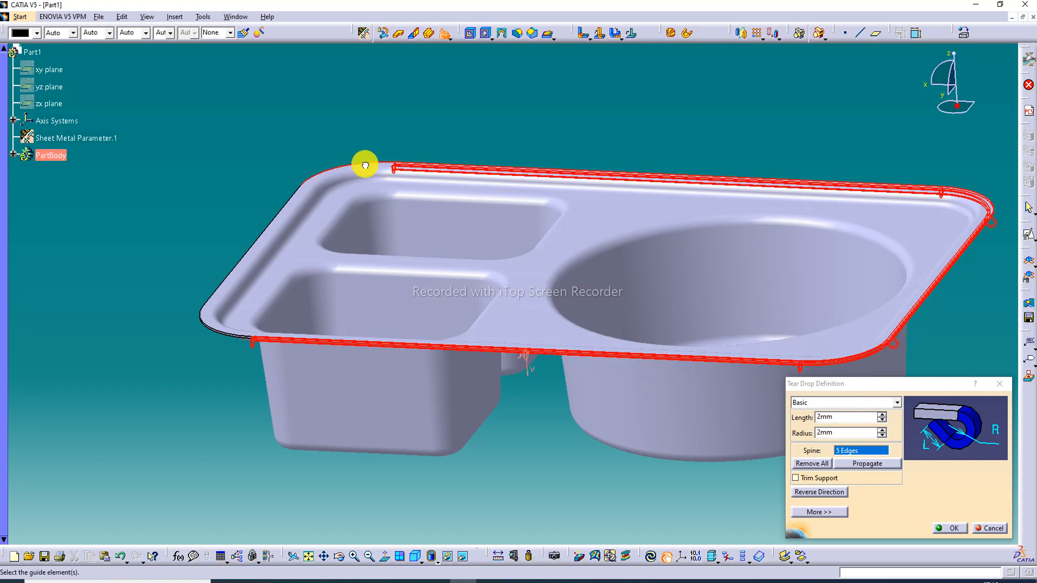
pyautogui.click(359, 164)
pyautogui.click(290, 209)
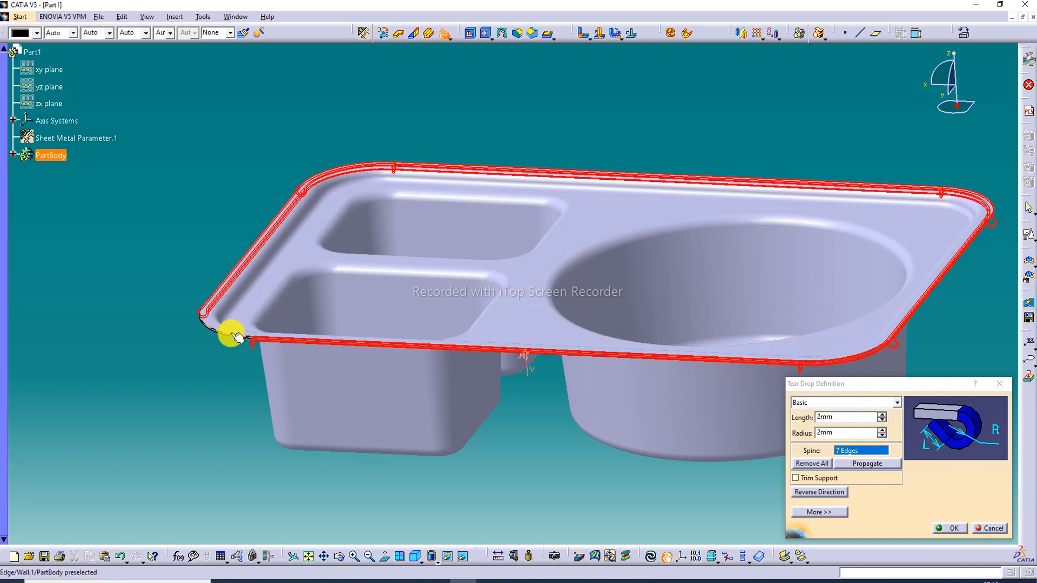
pyautogui.click(228, 334)
pyautogui.click(951, 528)
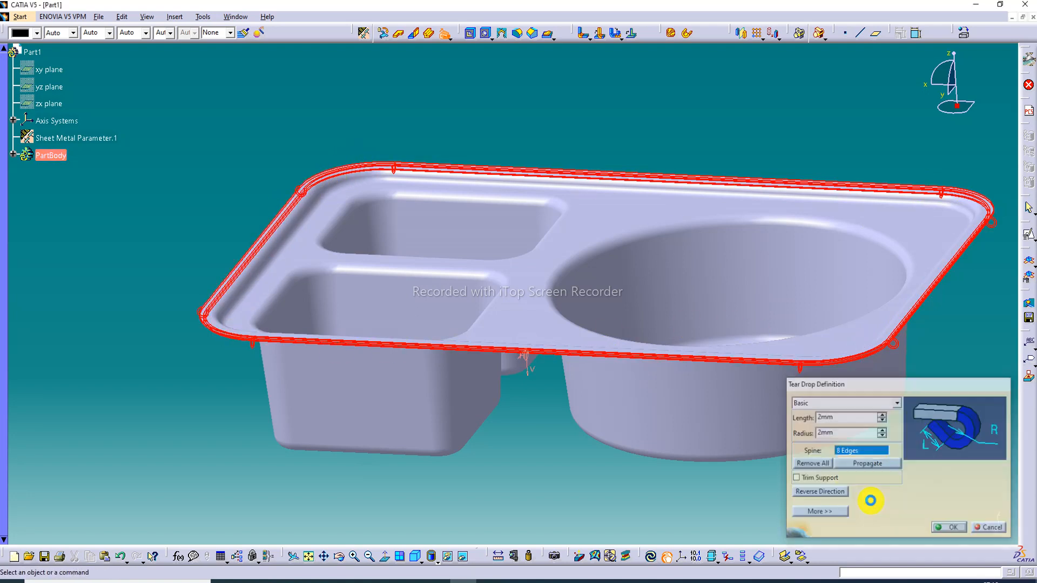
# Switch the model's display mode to Shading with Material
pyautogui.moveTo(474, 236)
pyautogui.mouseDown(button='middle')
pyautogui.moveTo(491, 343)
pyautogui.moveTo(583, 216)
pyautogui.moveTo(574, 203)
pyautogui.moveTo(414, 337)
pyautogui.moveTo(448, 350)
pyautogui.moveTo(470, 111)
pyautogui.moveTo(422, 346)
pyautogui.moveTo(436, 374)
pyautogui.moveTo(529, 350)
pyautogui.moveTo(539, 363)
pyautogui.mouseUp(button='middle')
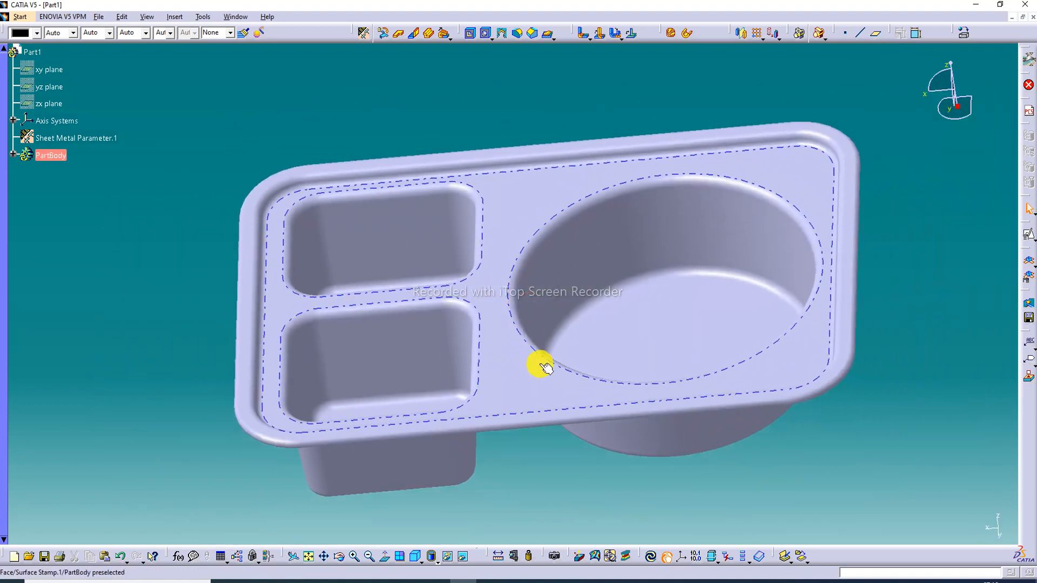
pyautogui.click(437, 562)
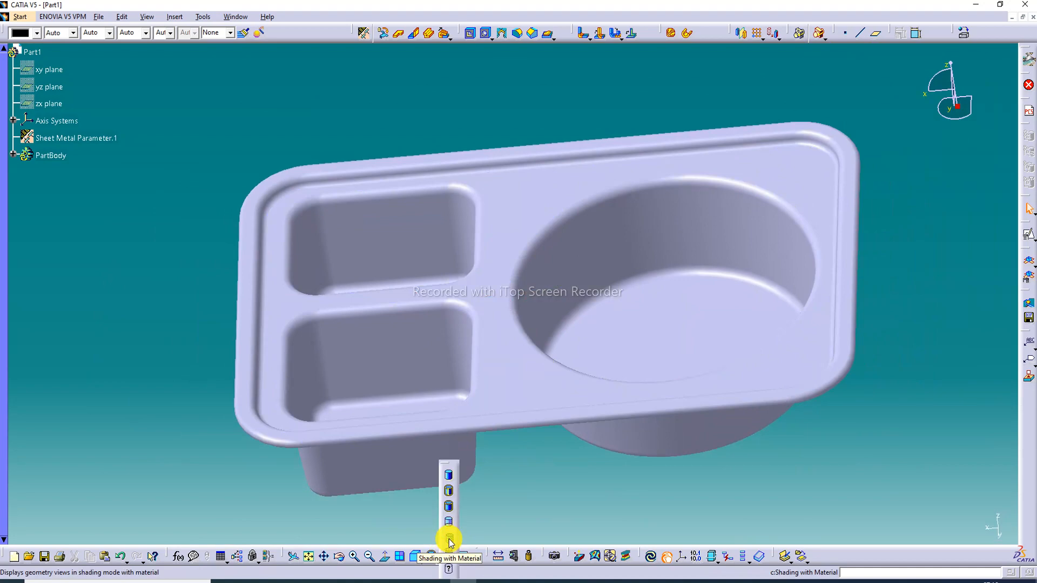
pyautogui.click(448, 538)
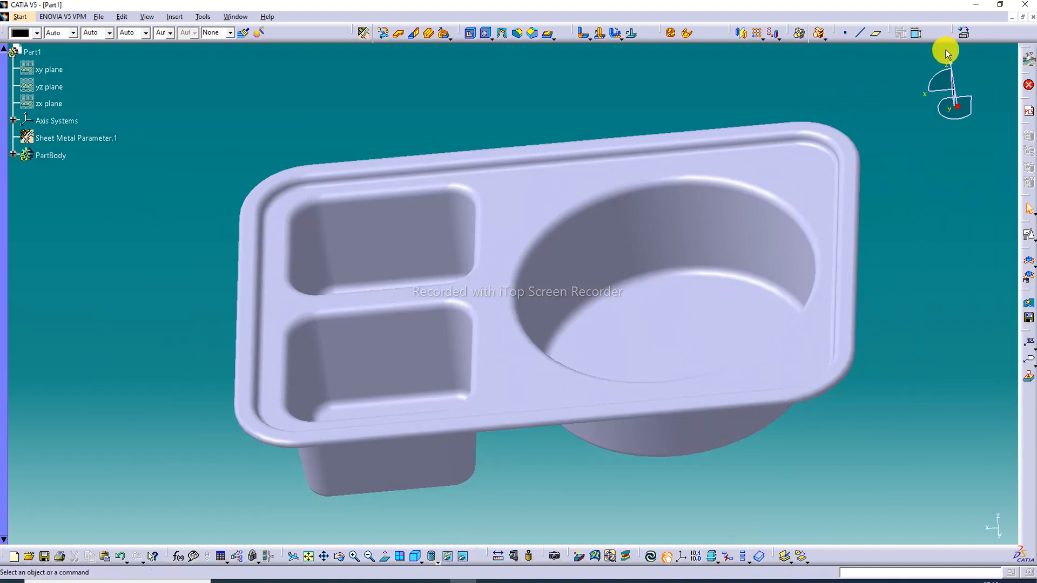
# Apply the Steel material from the library's metals to the plate body and clear the selection
pyautogui.click(963, 38)
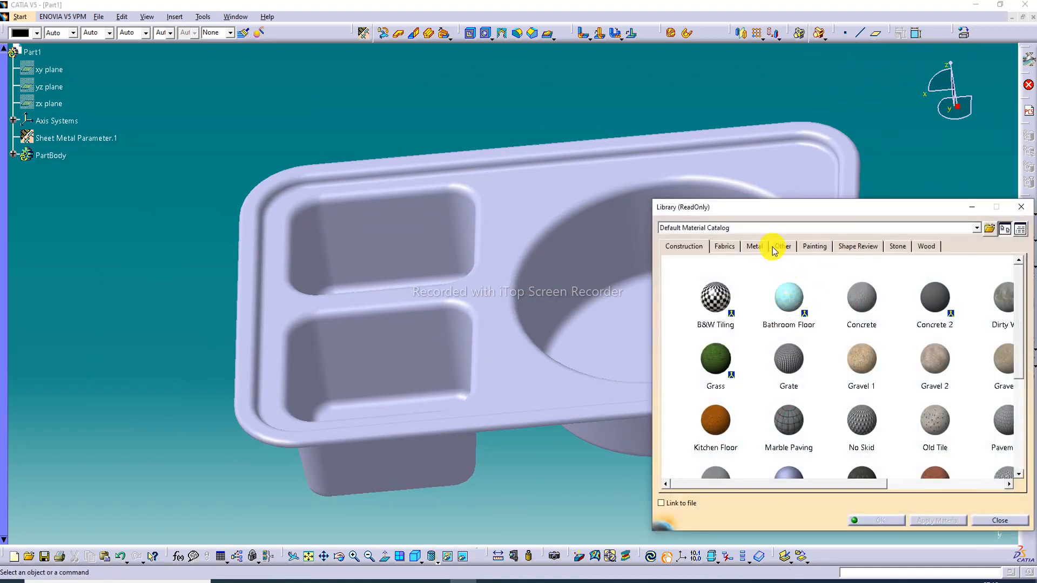
pyautogui.click(756, 246)
pyautogui.scroll(-5, 775, 437)
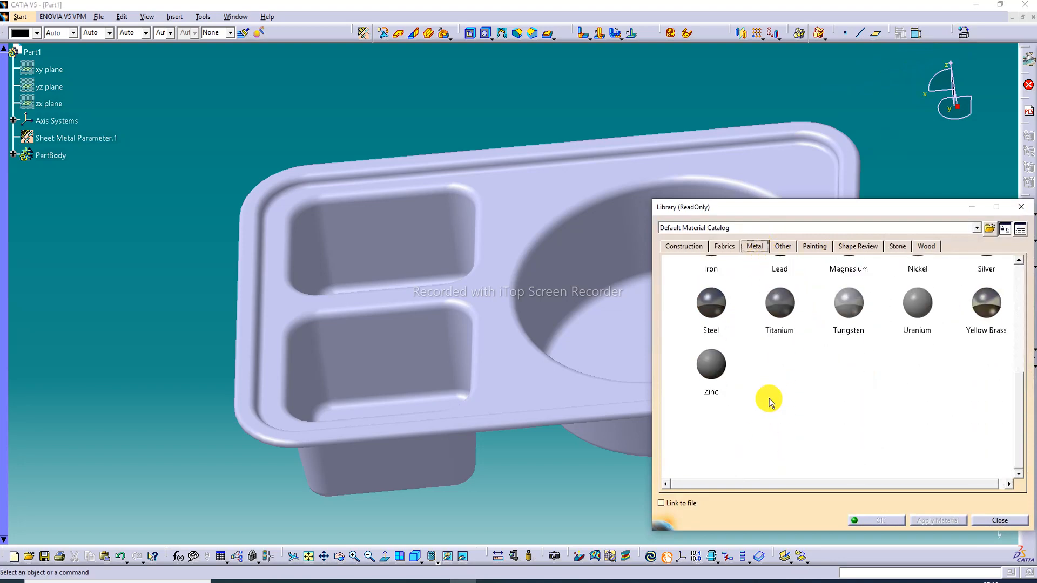
pyautogui.click(722, 323)
pyautogui.click(598, 347)
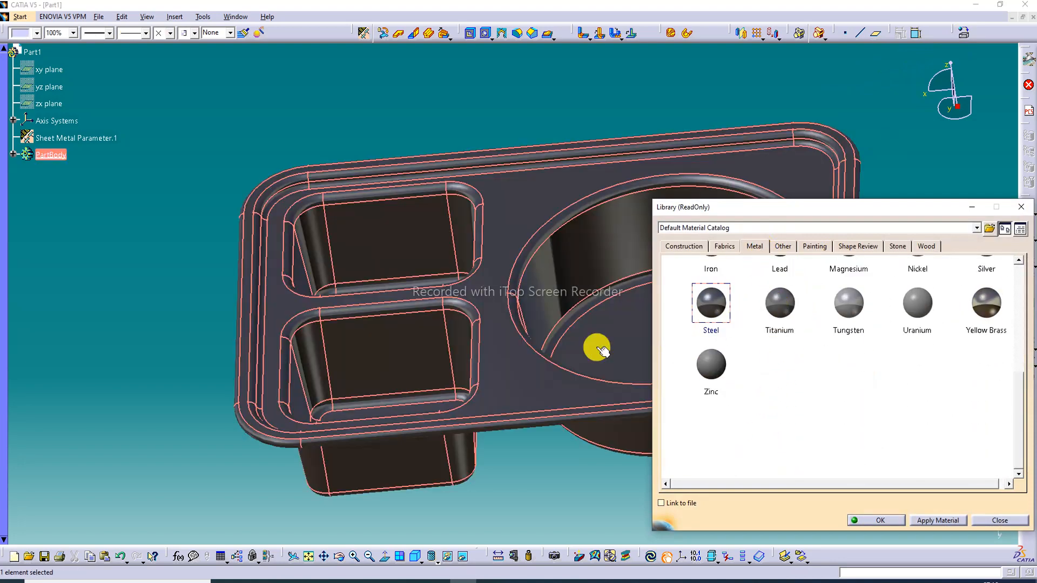
pyautogui.click(886, 520)
pyautogui.click(618, 479)
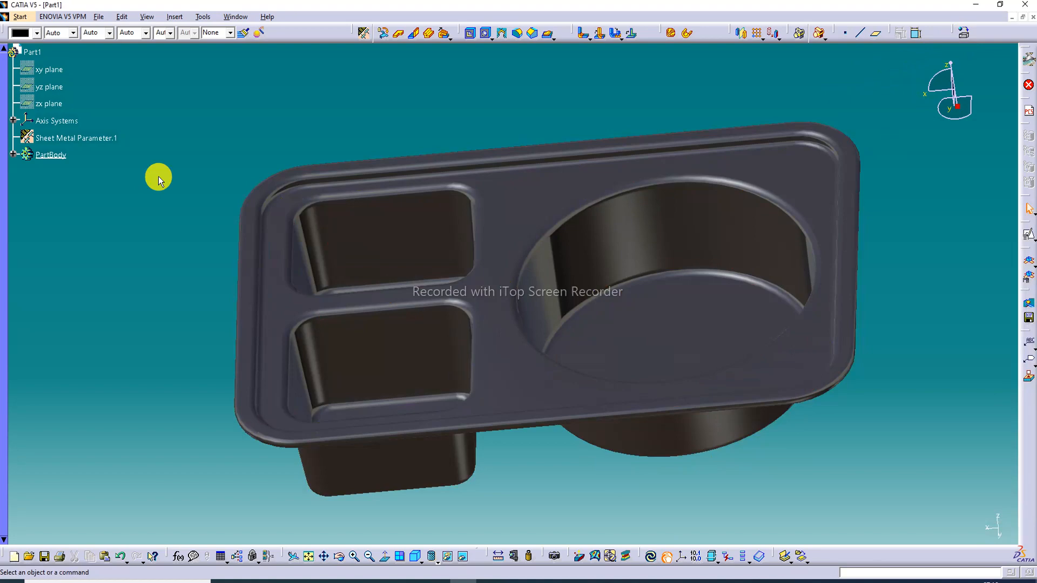
# Open the properties of the Steel material under the part body and set its reflectivity to 1.00
pyautogui.click(13, 155)
pyautogui.click(42, 171)
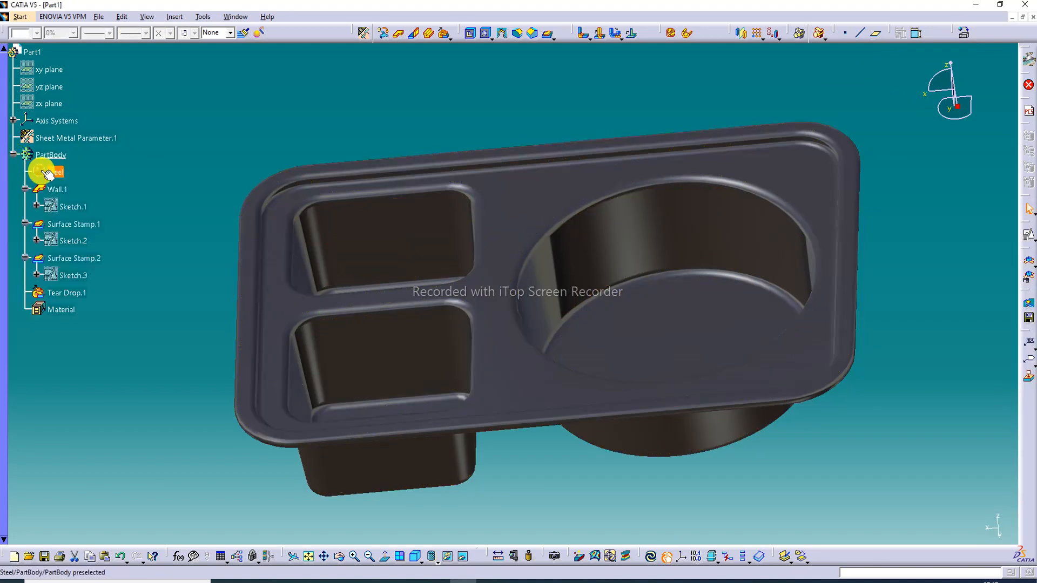
pyautogui.rightClick(48, 173)
pyautogui.click(66, 203)
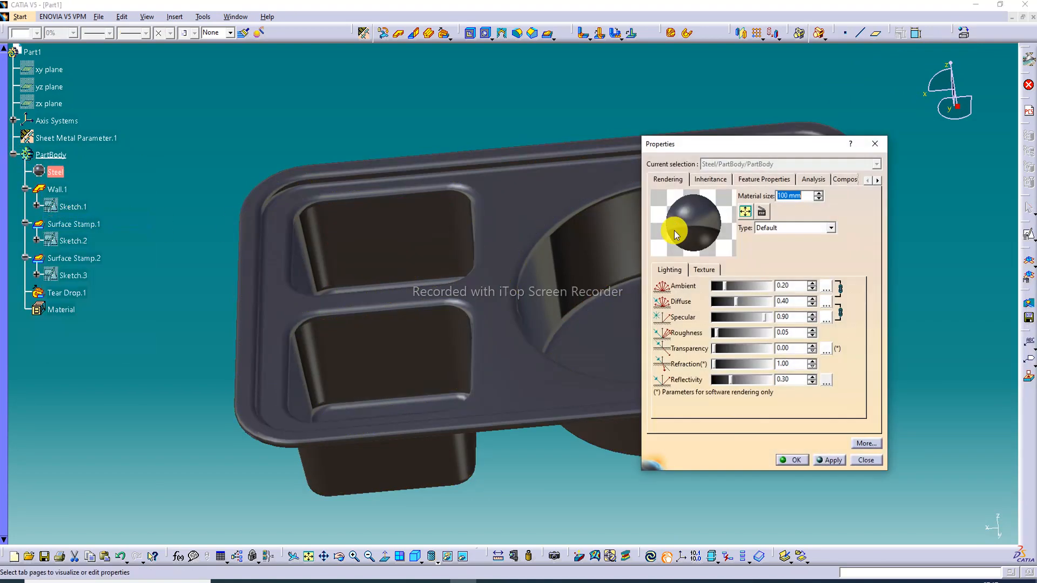
pyautogui.moveTo(732, 381); pyautogui.dragTo(794, 390)
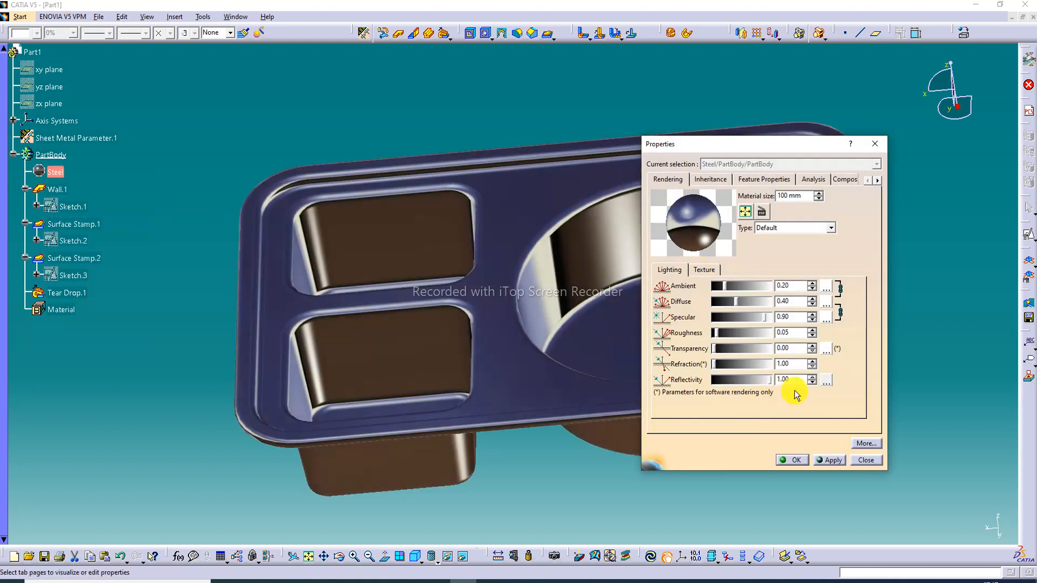
# Assign the predefined Road environment as the Steel material's reflection image and accept the material properties
pyautogui.click(829, 384)
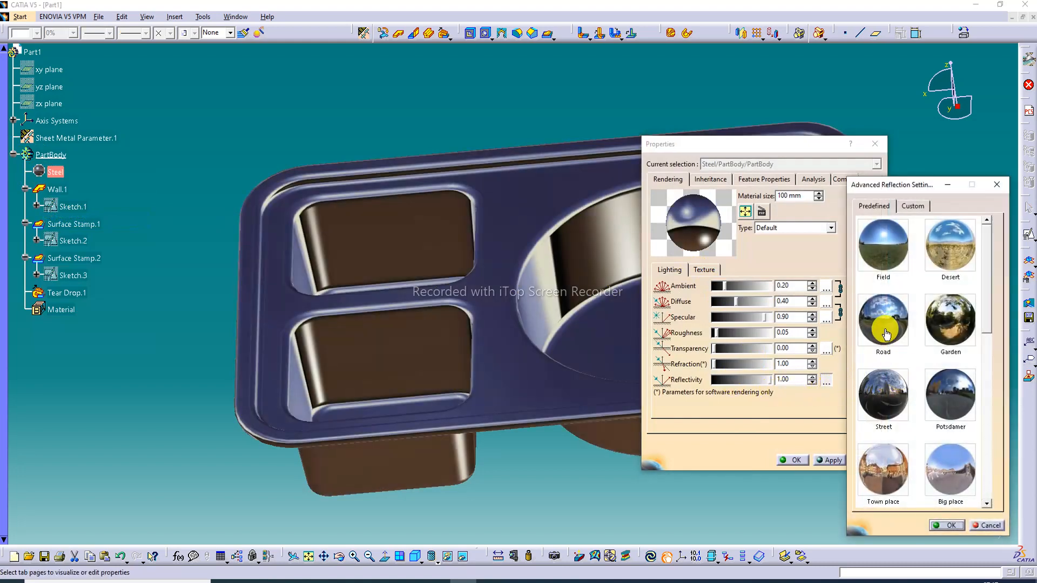
pyautogui.click(885, 333)
pyautogui.click(946, 526)
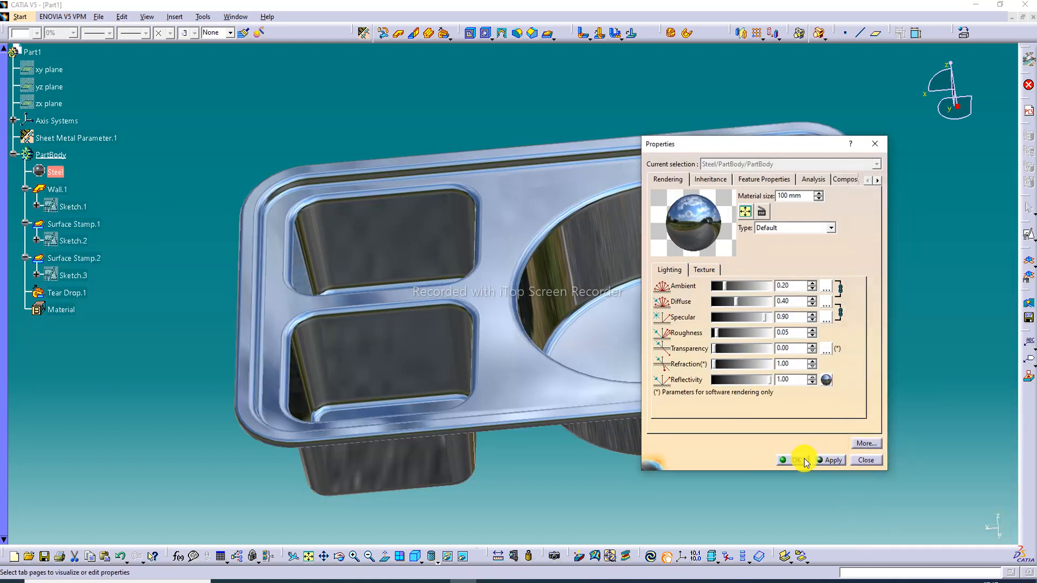
pyautogui.click(805, 460)
# Inspect the finished plate from above, below and the side, checking the stamped compartments, rim and reflective steel finish
pyautogui.moveTo(653, 273); pyautogui.dragTo(498, 32, button='middle')
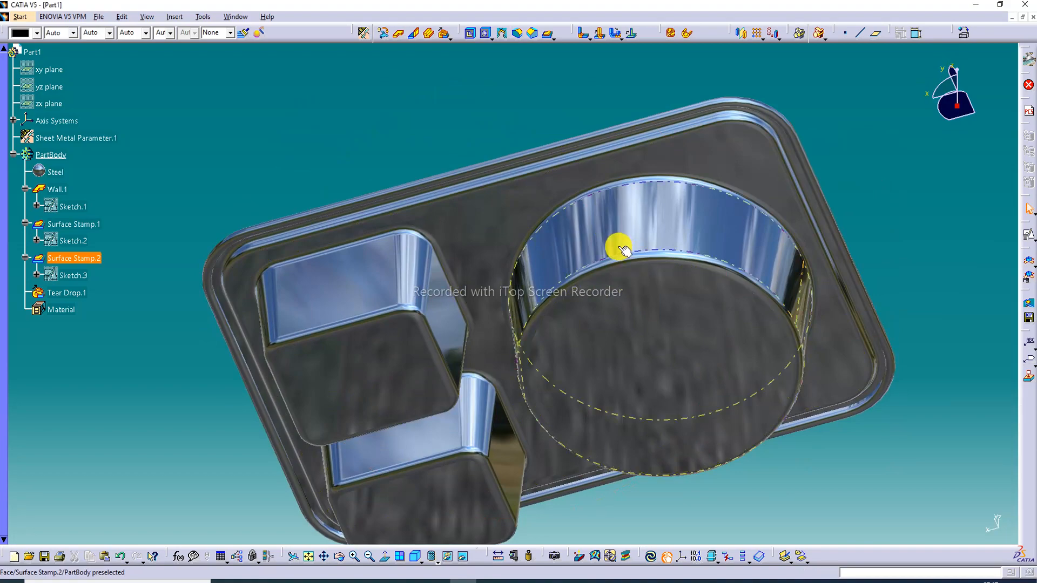
pyautogui.moveTo(624, 249); pyautogui.dragTo(621, 308, button='middle')
pyautogui.moveTo(405, 224); pyautogui.dragTo(423, 341, button='middle')
pyautogui.moveTo(720, 287); pyautogui.dragTo(724, 351, button='middle')
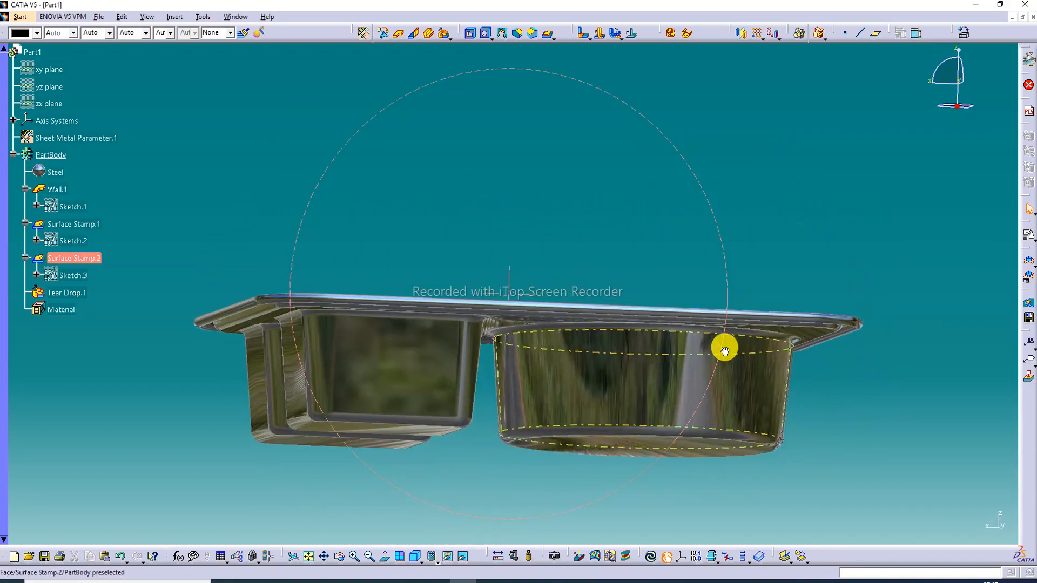
pyautogui.moveTo(609, 319); pyautogui.dragTo(586, 132, button='middle')
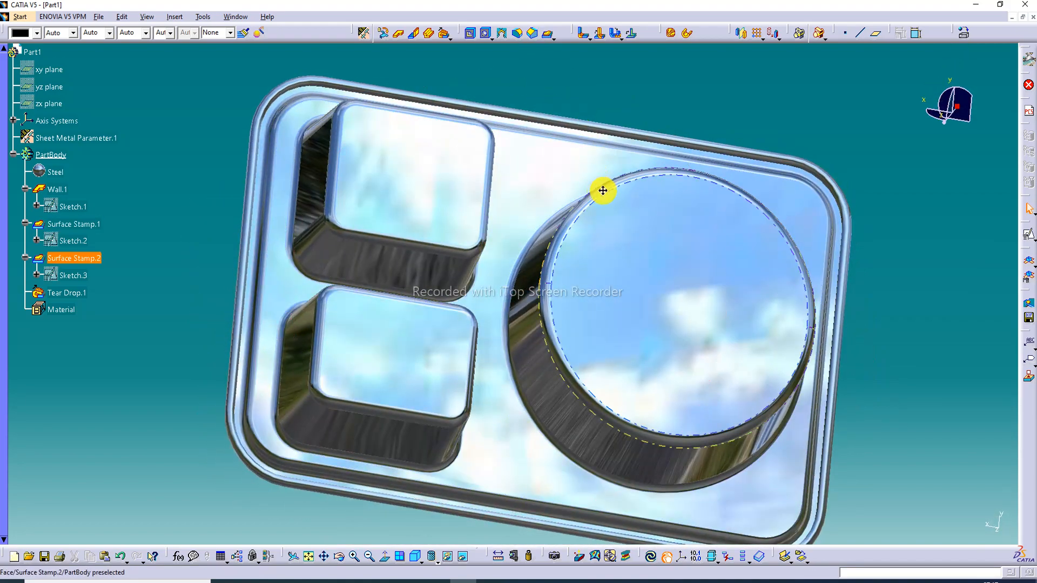
pyautogui.moveTo(603, 191); pyautogui.dragTo(537, 317, button='middle')
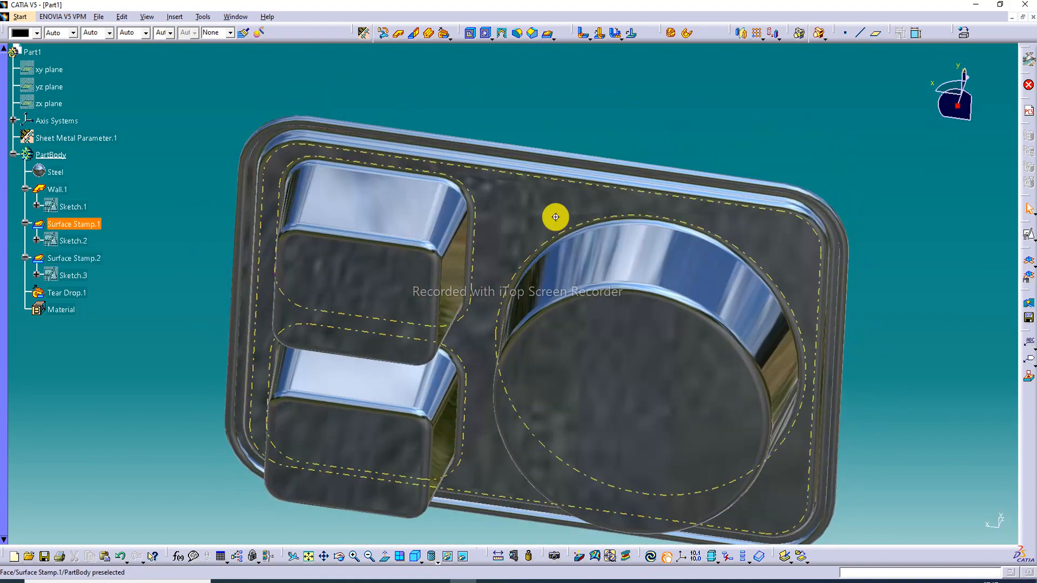
pyautogui.moveTo(555, 217); pyautogui.dragTo(428, 324, button='middle')
pyautogui.moveTo(375, 283); pyautogui.dragTo(291, 408, button='middle')
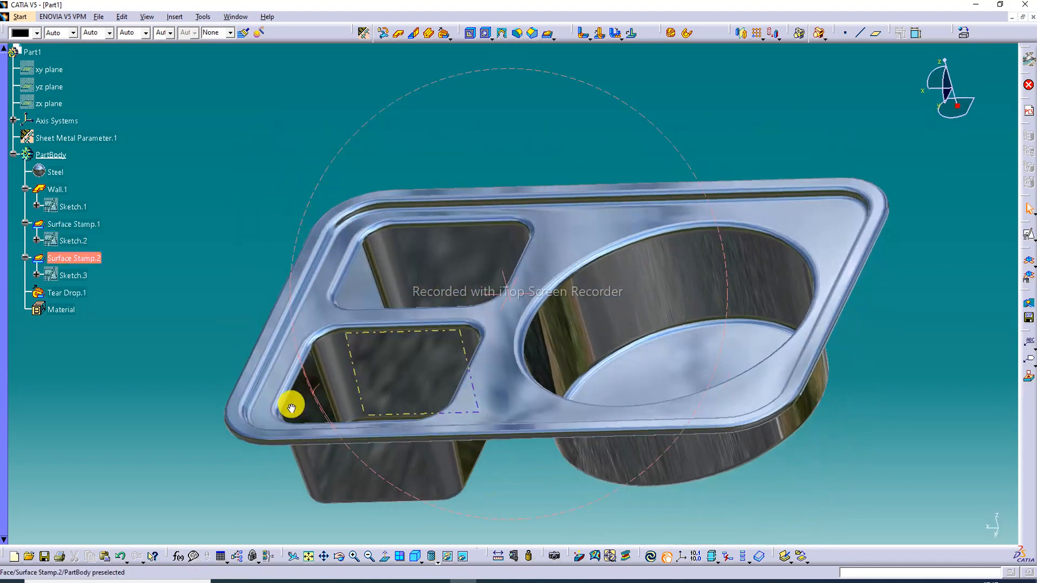
pyautogui.moveTo(472, 326); pyautogui.dragTo(556, 376, button='middle')
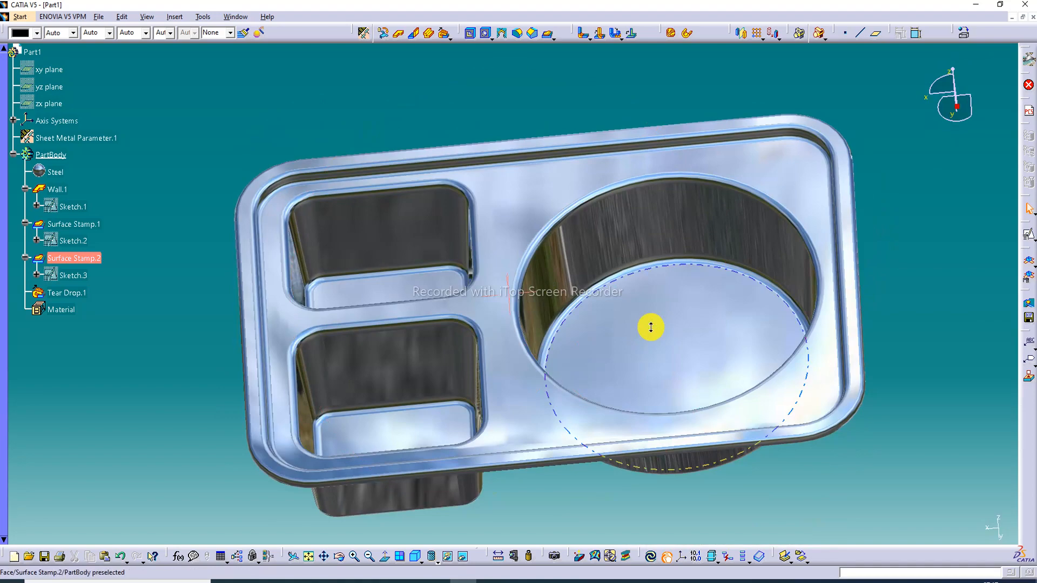
pyautogui.moveTo(650, 327)
pyautogui.mouseDown(button='middle')
pyautogui.moveTo(650, 349)
pyautogui.moveTo(637, 308)
pyautogui.moveTo(637, 332)
pyautogui.mouseUp(button='middle')
pyautogui.moveTo(479, 369); pyautogui.dragTo(472, 352, button='middle')
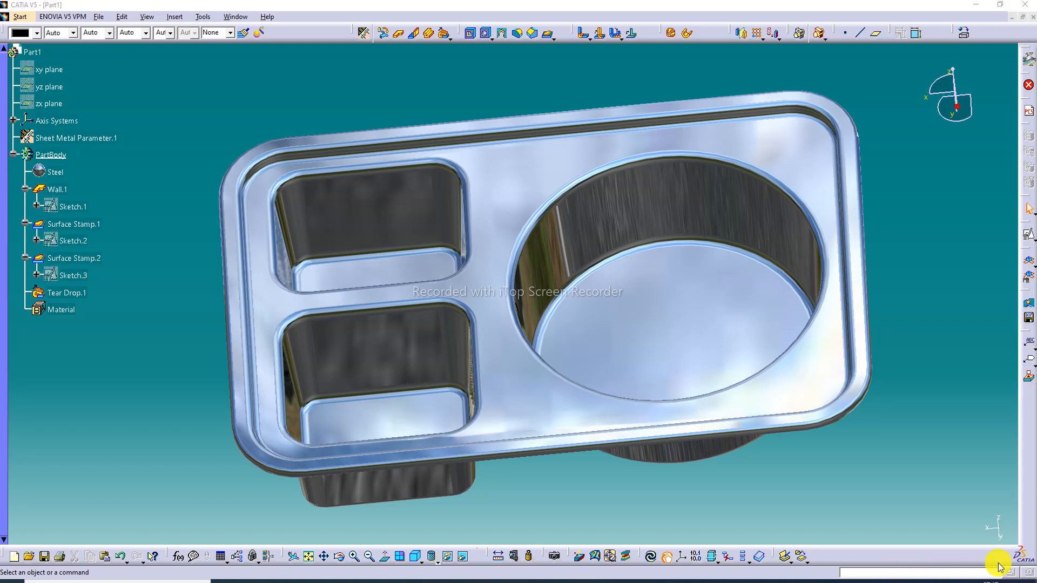
pyautogui.click(1016, 567)
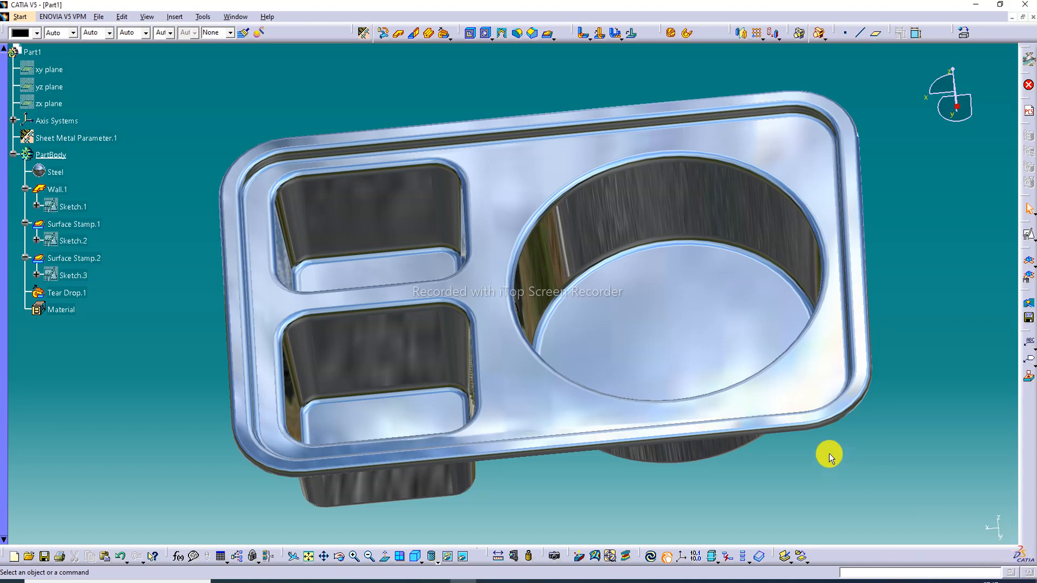